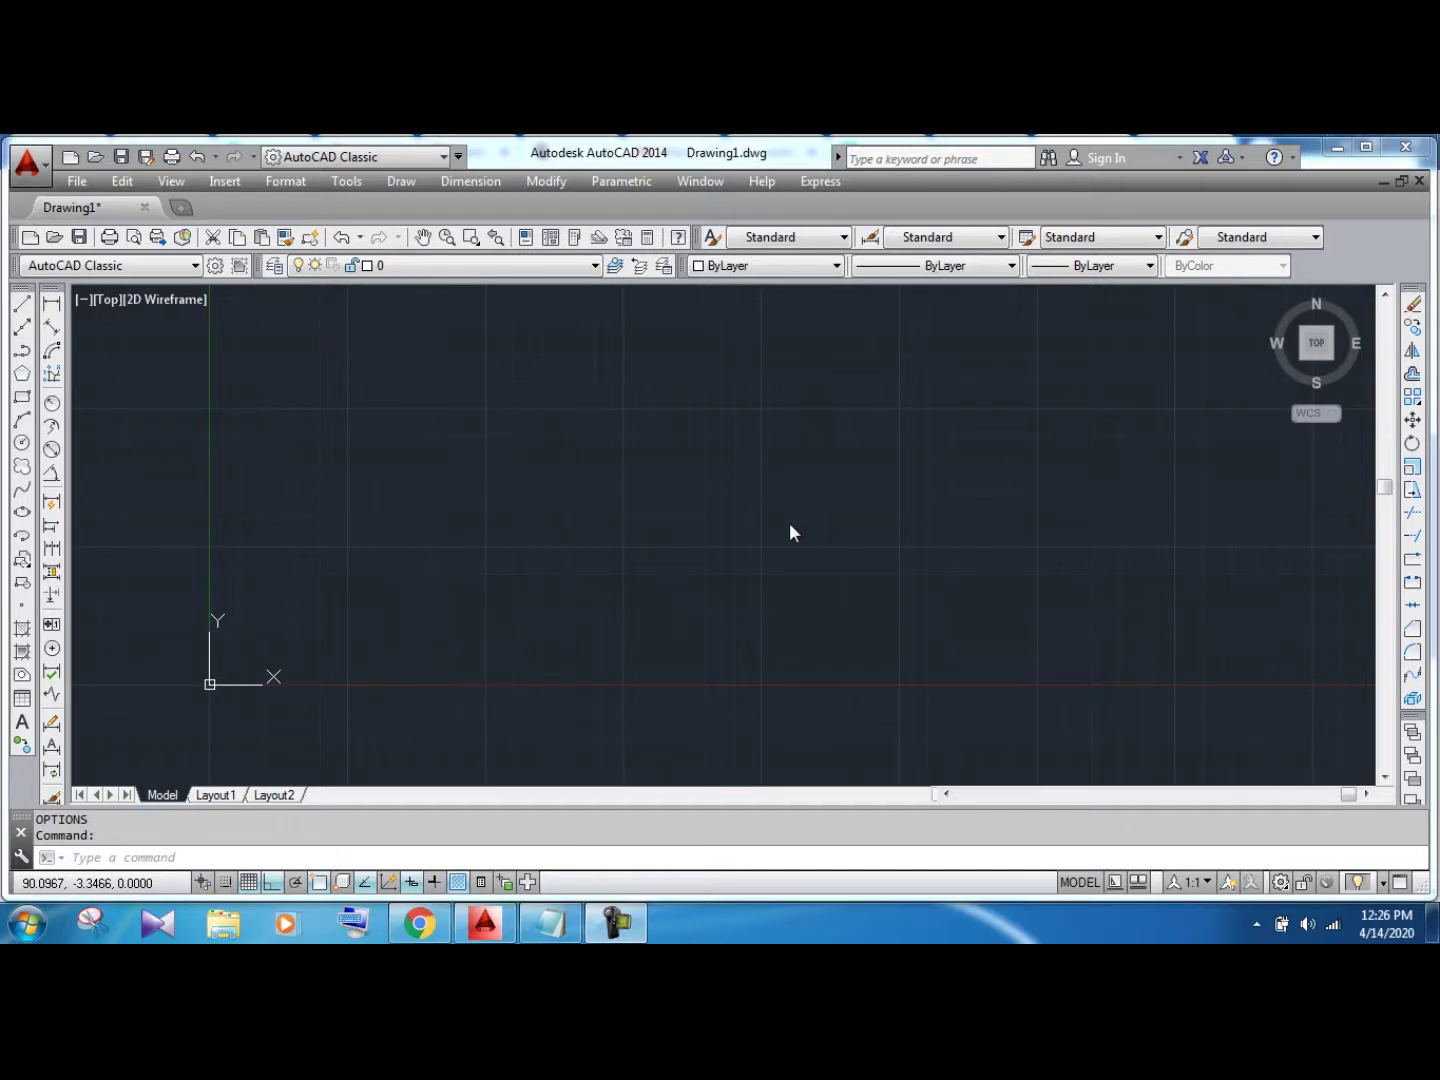
Bring up the Options dialog with the OP command
text(O)
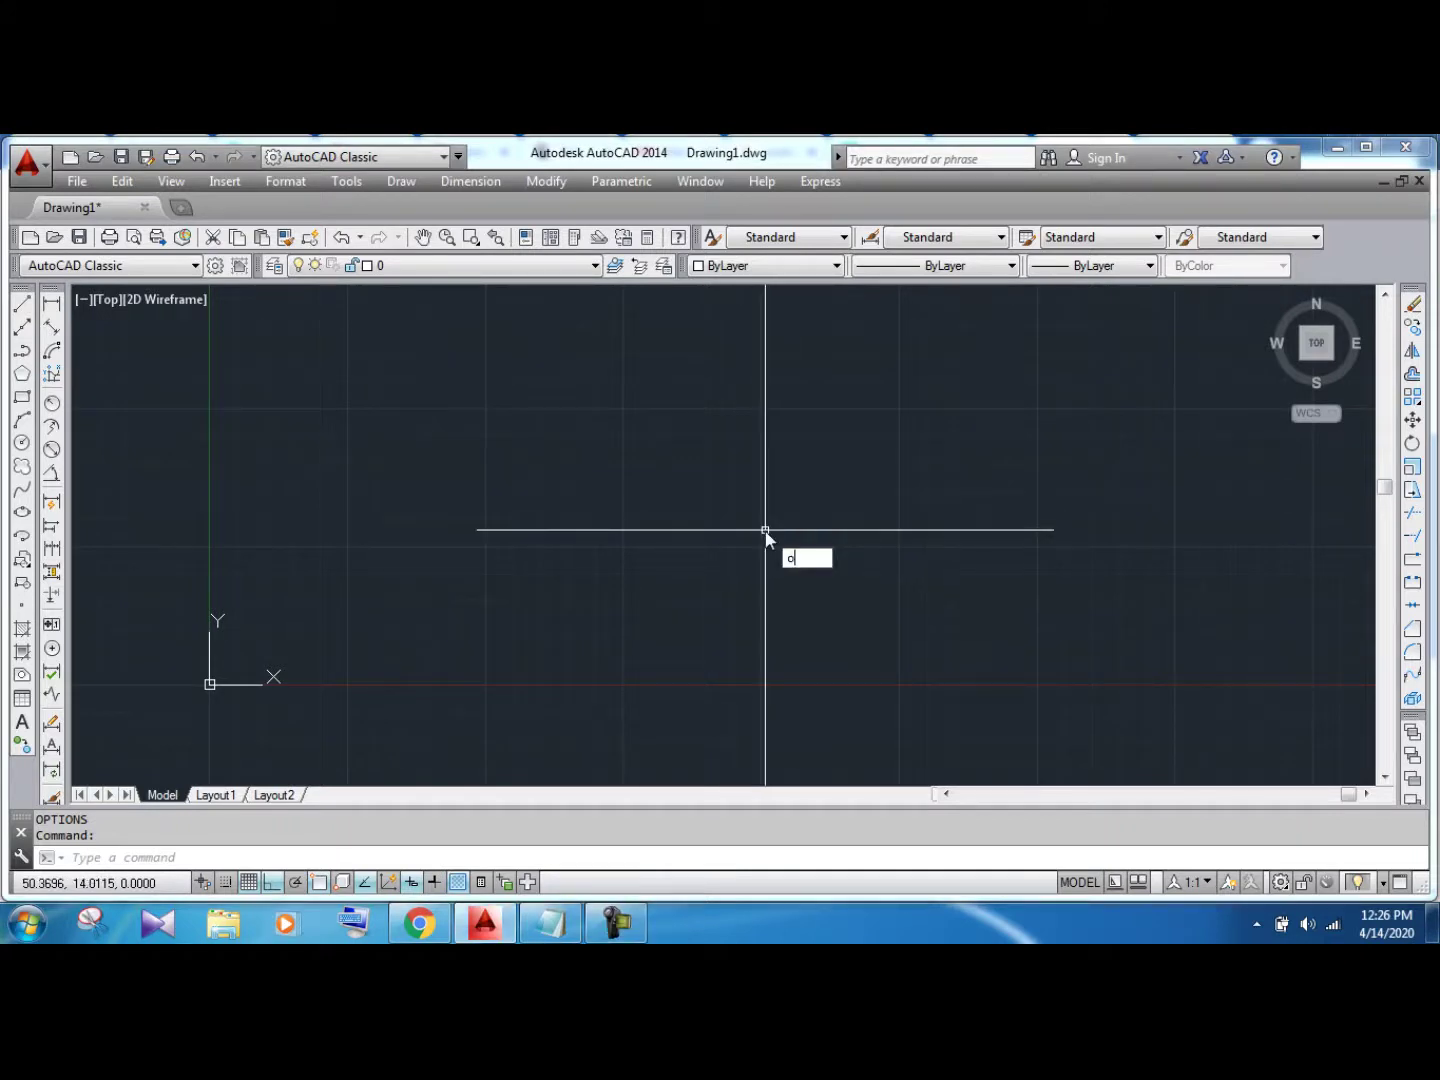
text(p)
key(Return)
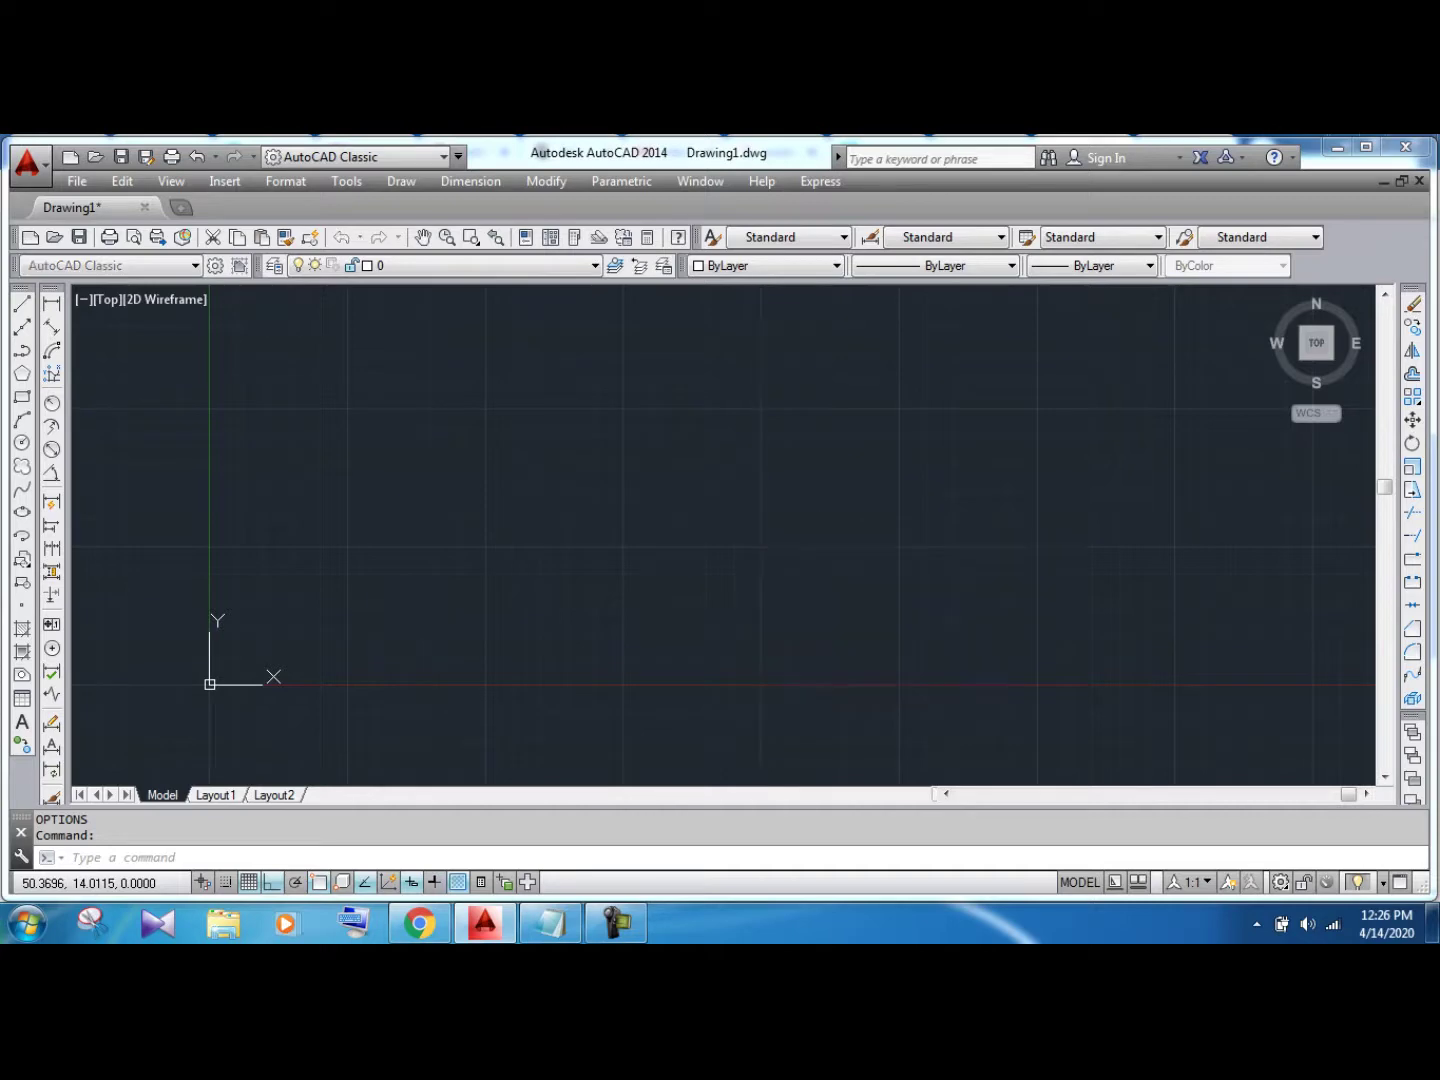
Expand the search path list and browse the Project Files and Support File Search Path entries
click(400, 299)
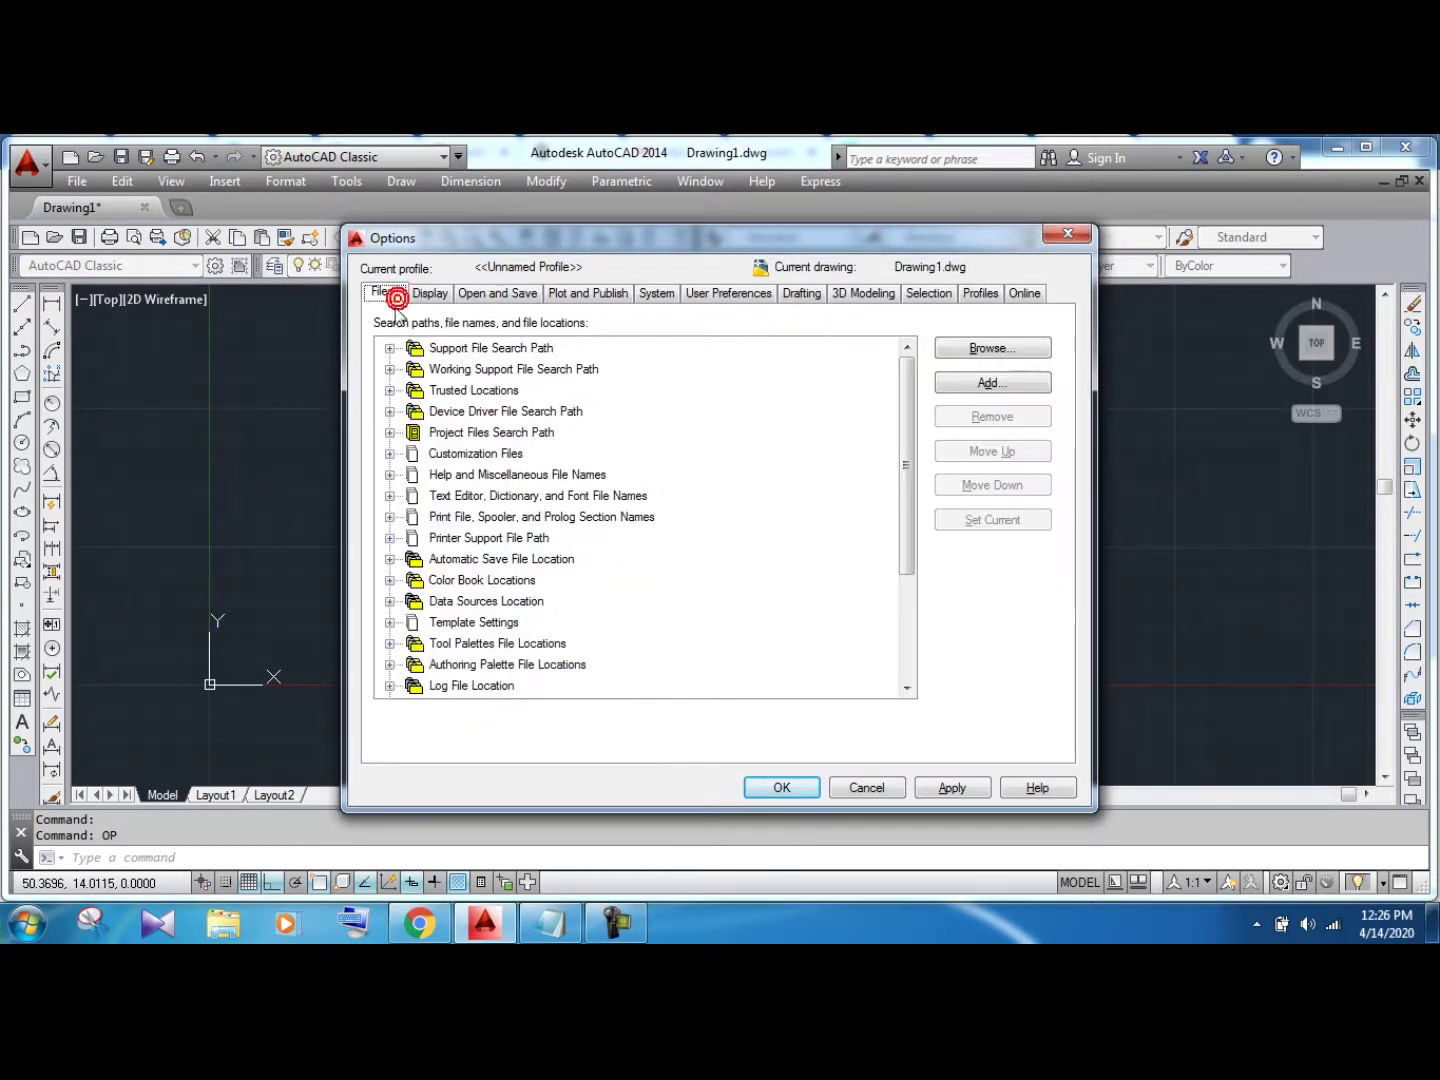
click(457, 370)
click(458, 432)
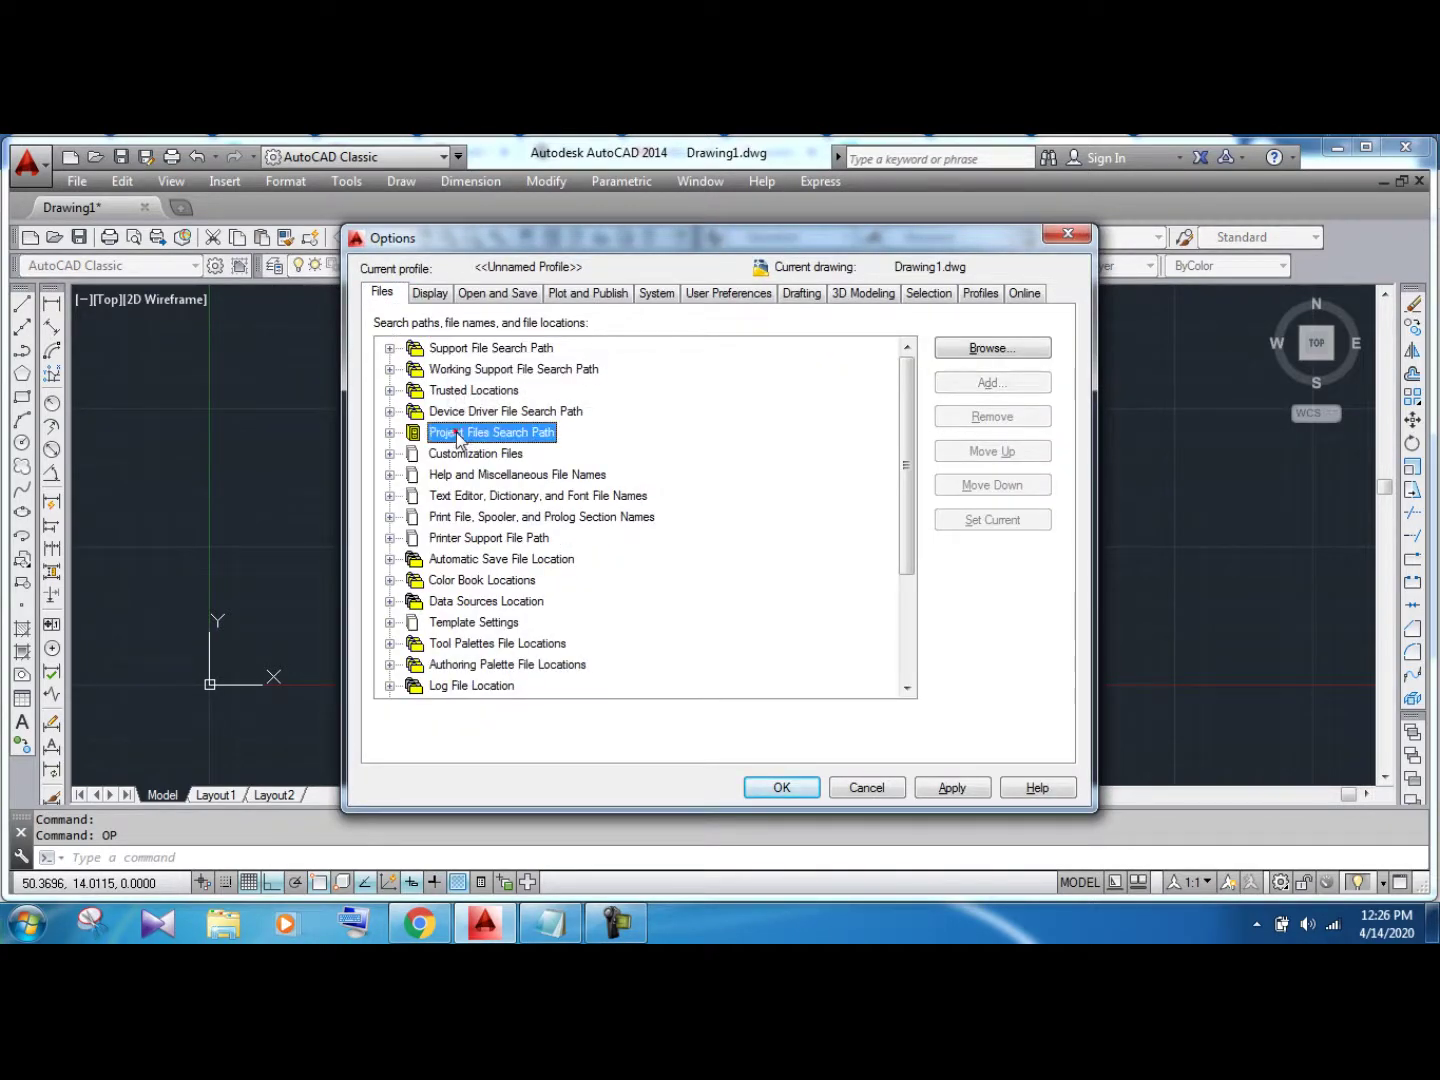
click(482, 347)
Add an empty support path, remove it, and select the Log File Location entry
click(967, 383)
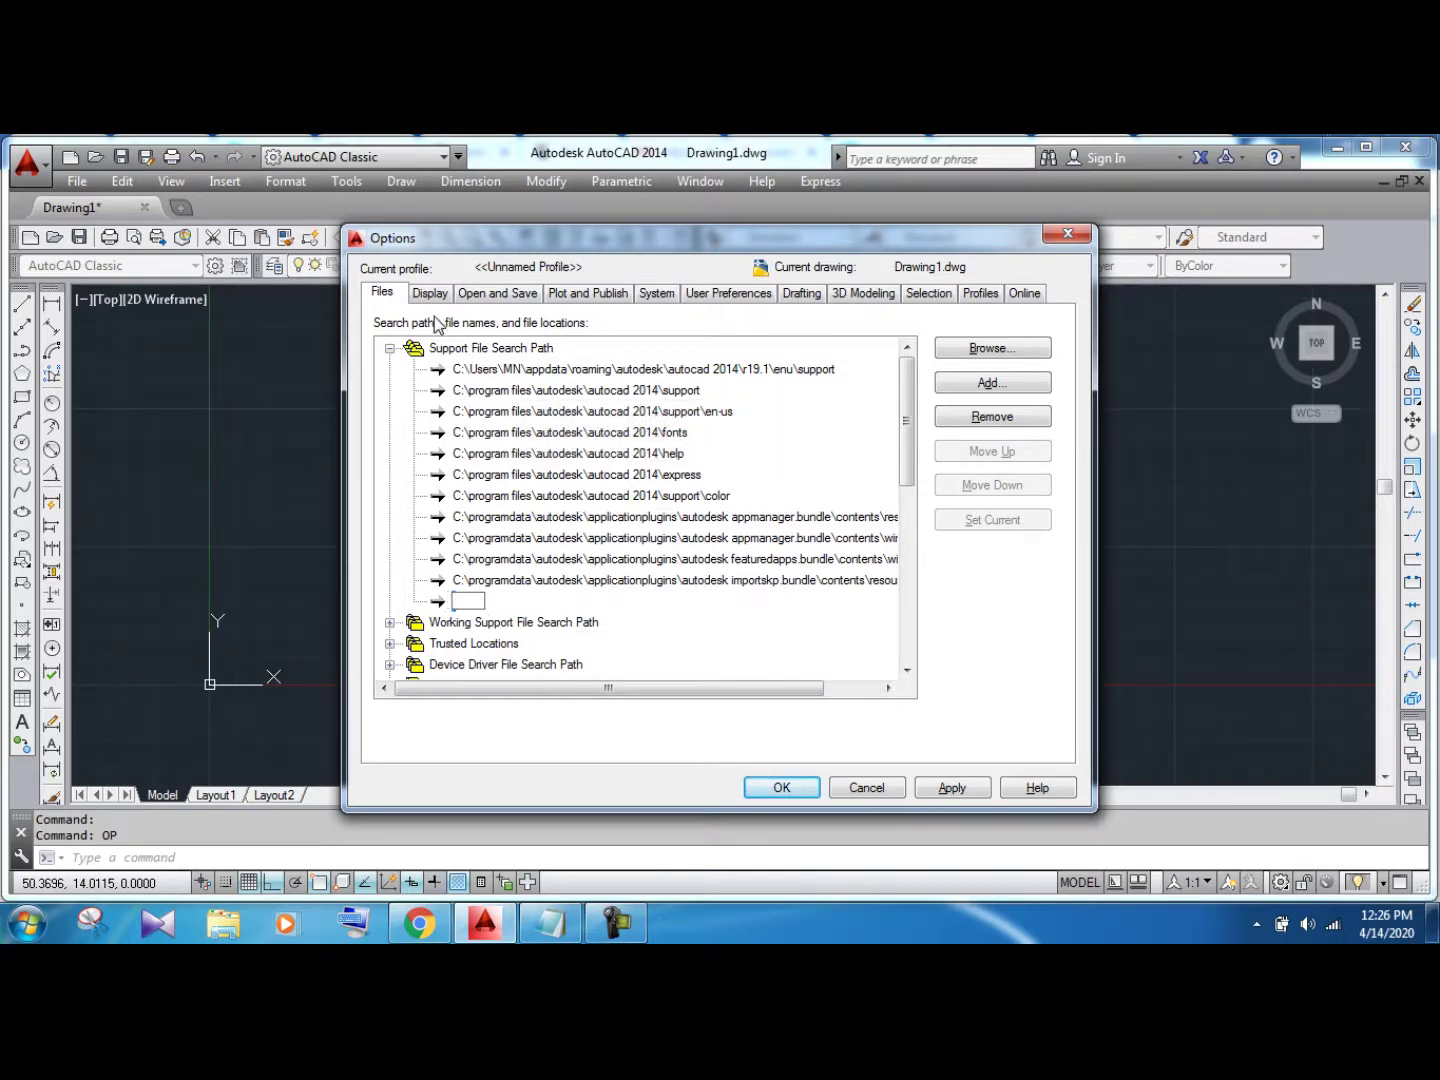
click(980, 416)
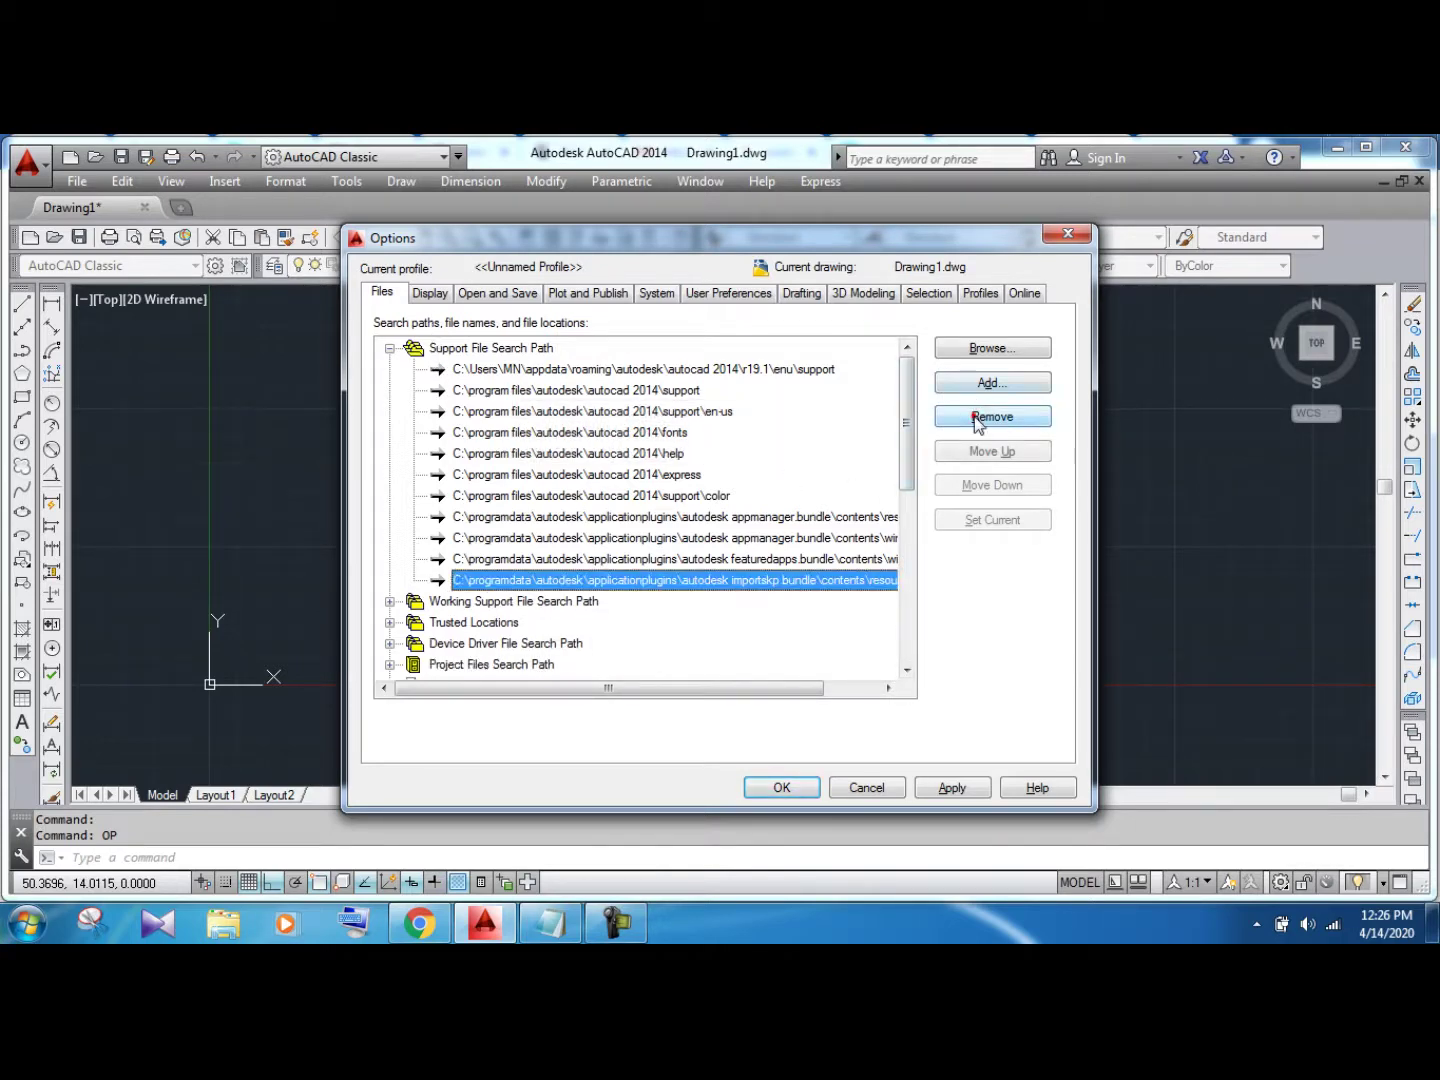
scroll(493, 581, down, 4)
scroll(492, 581, down, 3)
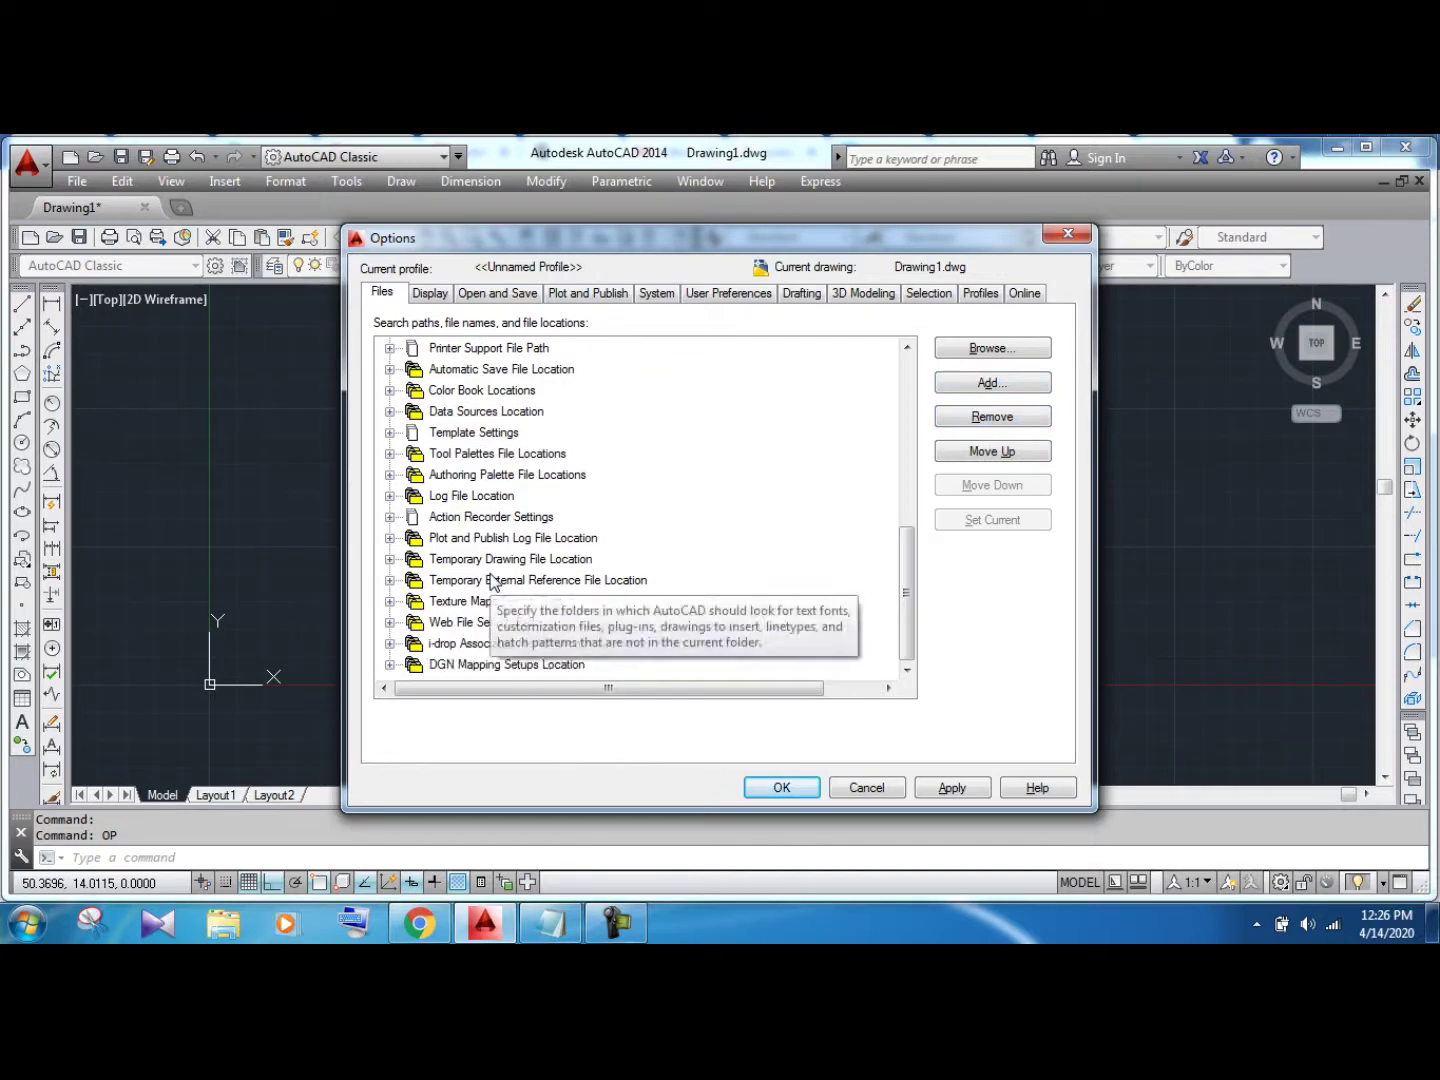
click(436, 497)
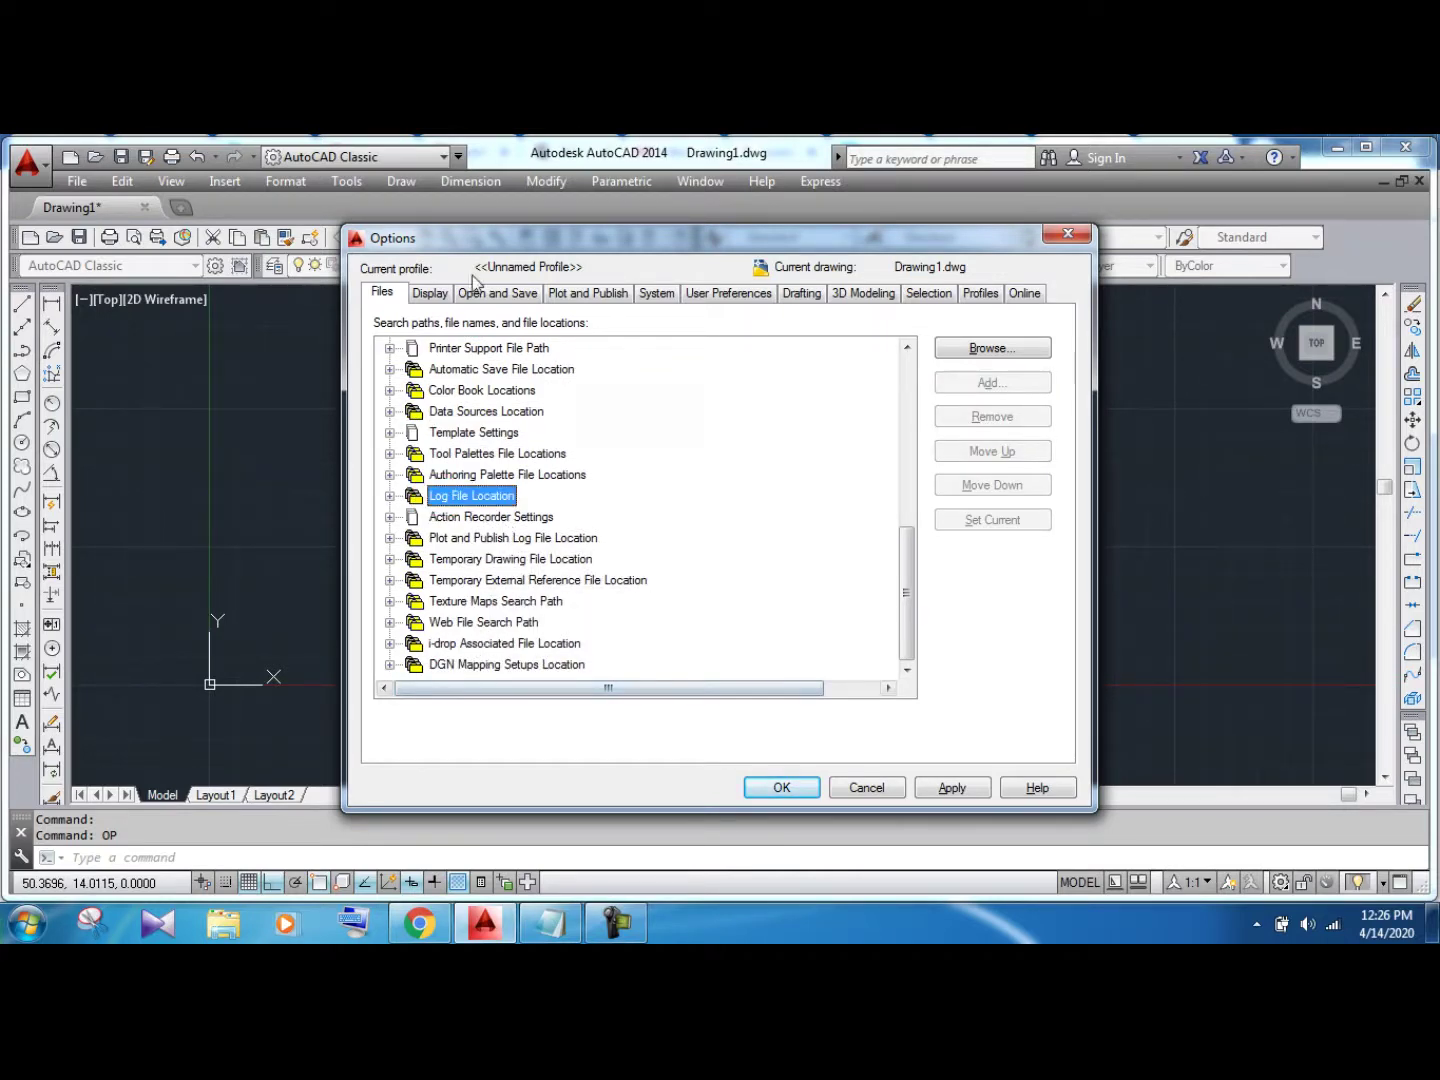
click(433, 291)
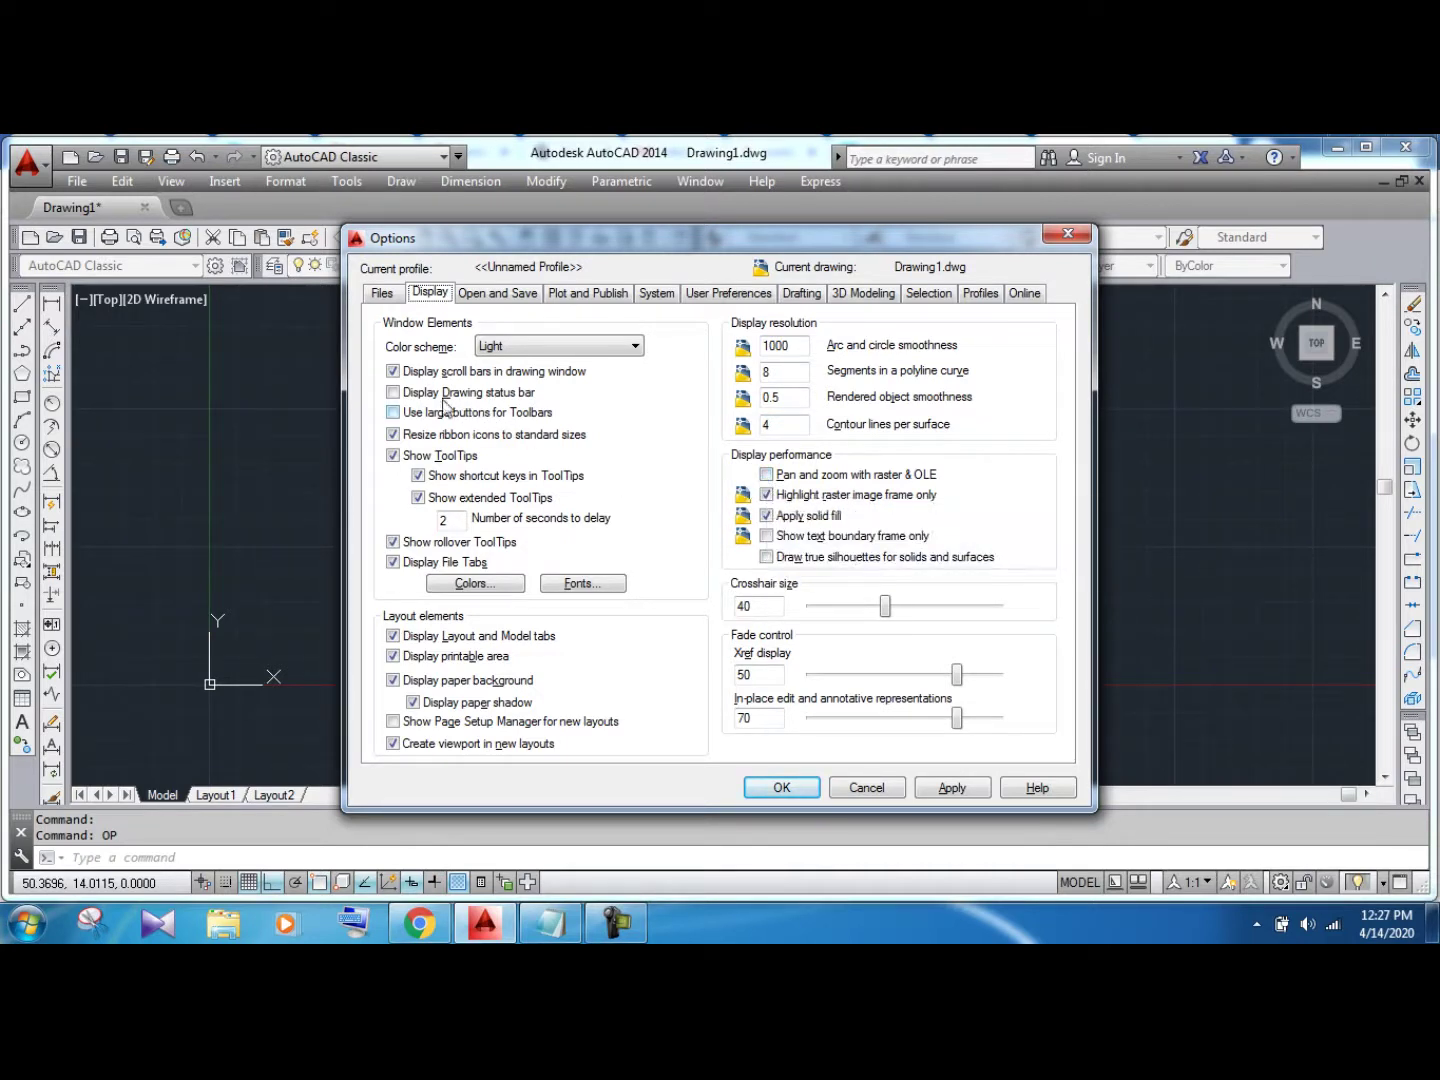
Switch the colour scheme to Dark and apply it
click(495, 354)
click(498, 365)
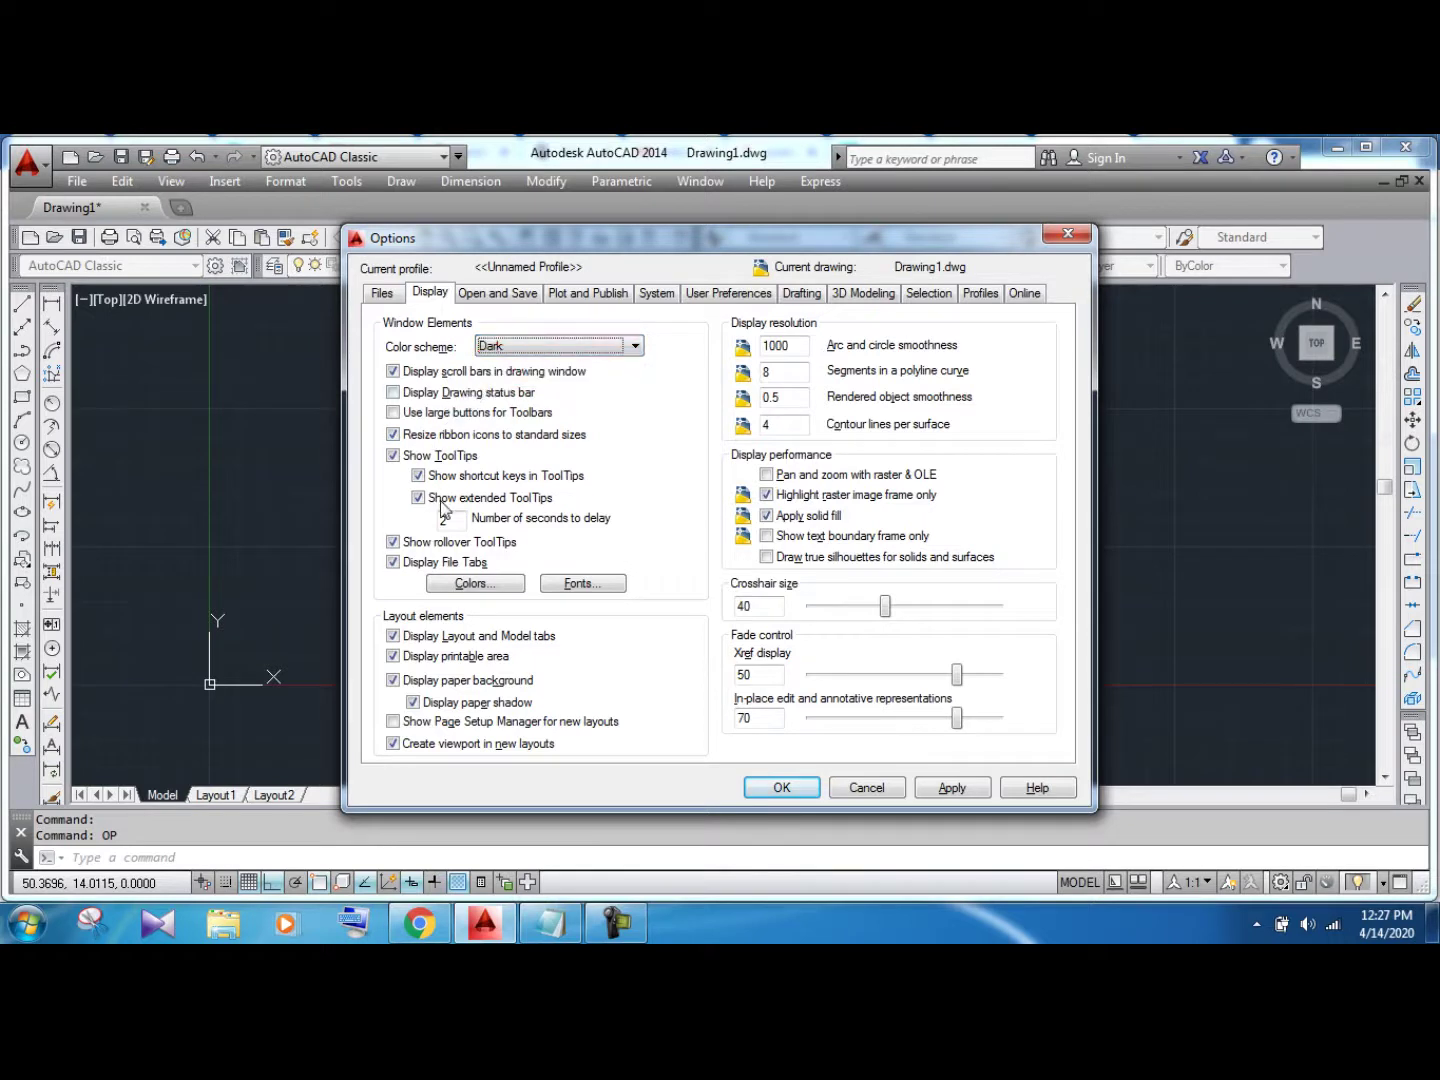
click(953, 786)
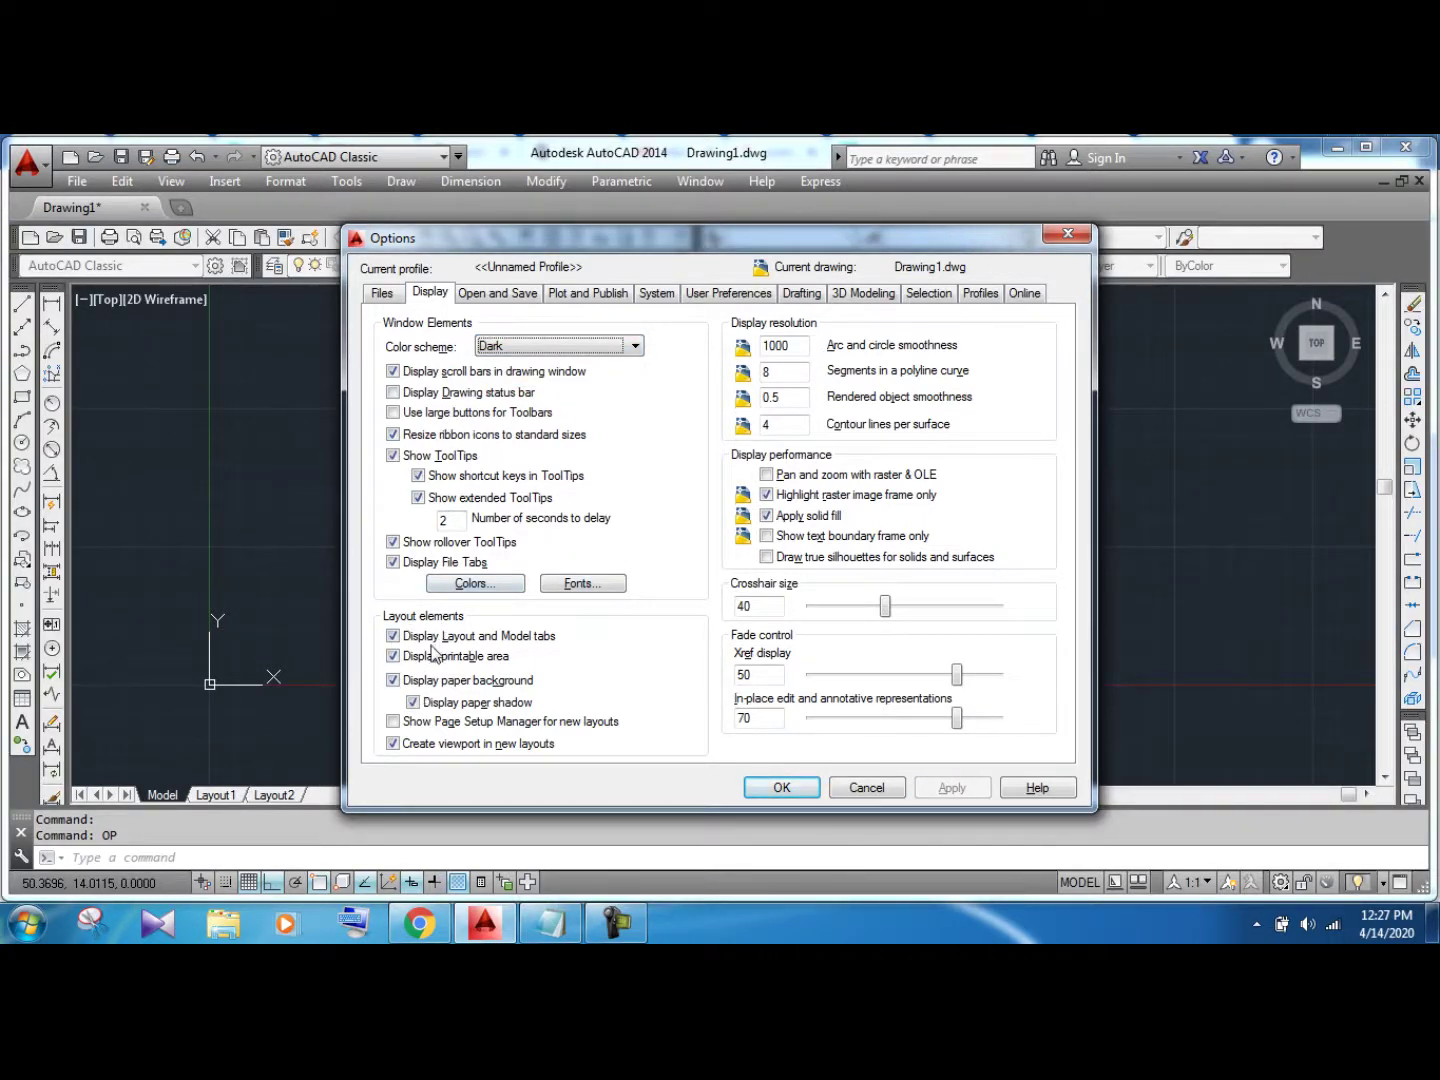
Enable Page Setup Manager for new layouts, large toolbar buttons and the drawing status bar, and apply
click(392, 722)
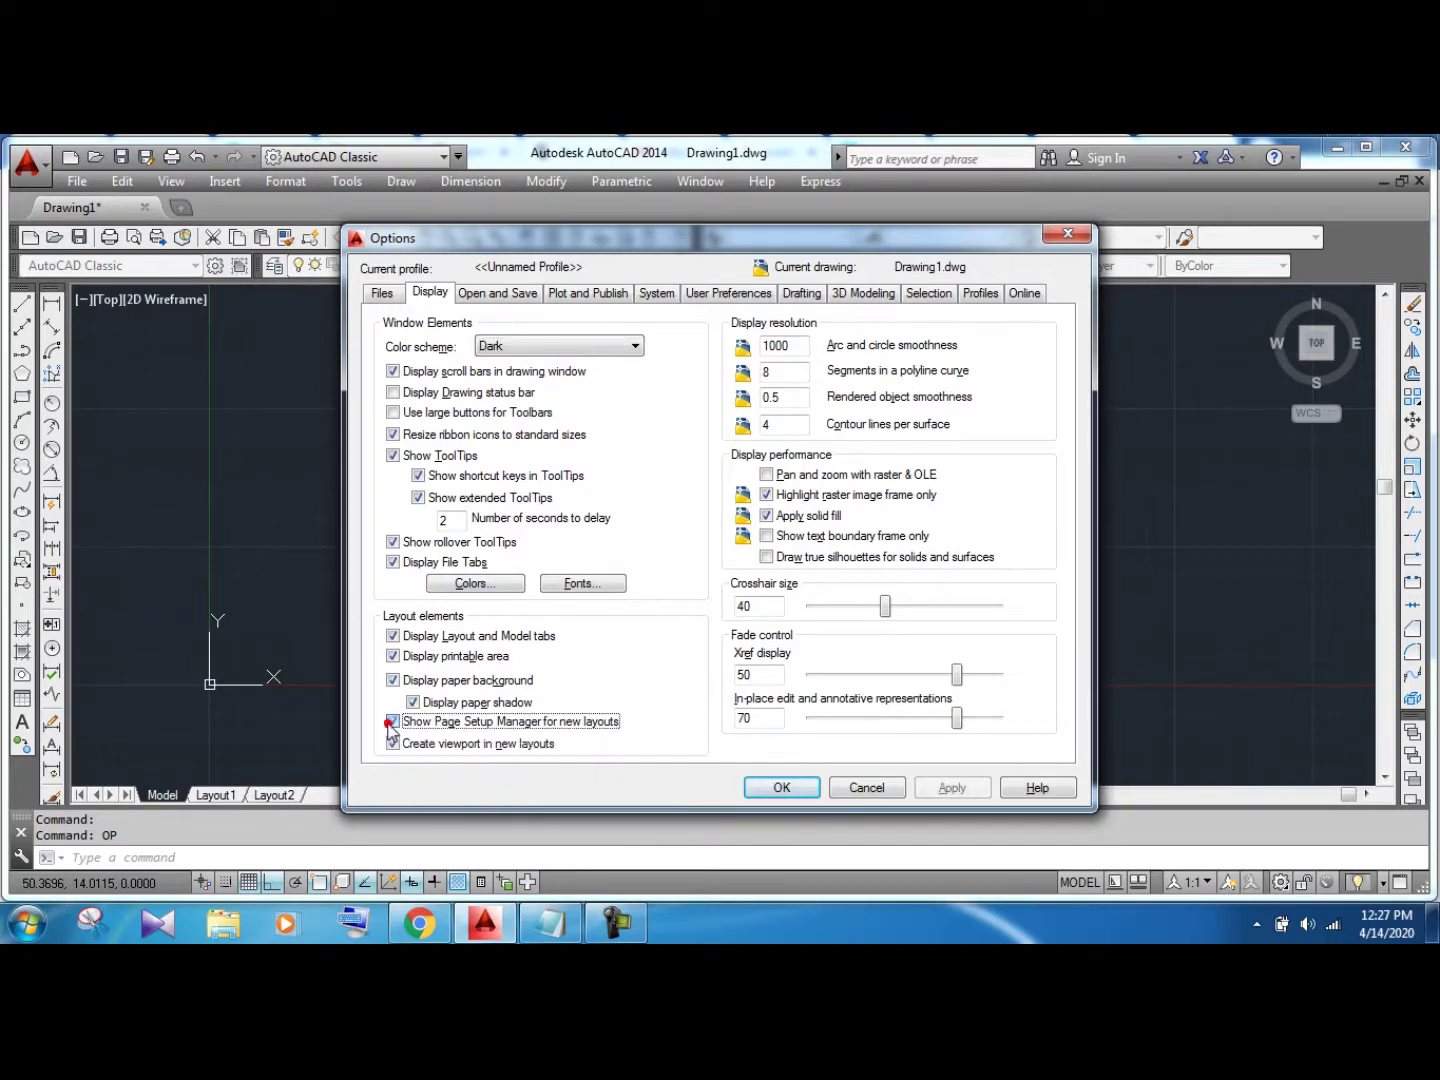
click(391, 412)
click(391, 392)
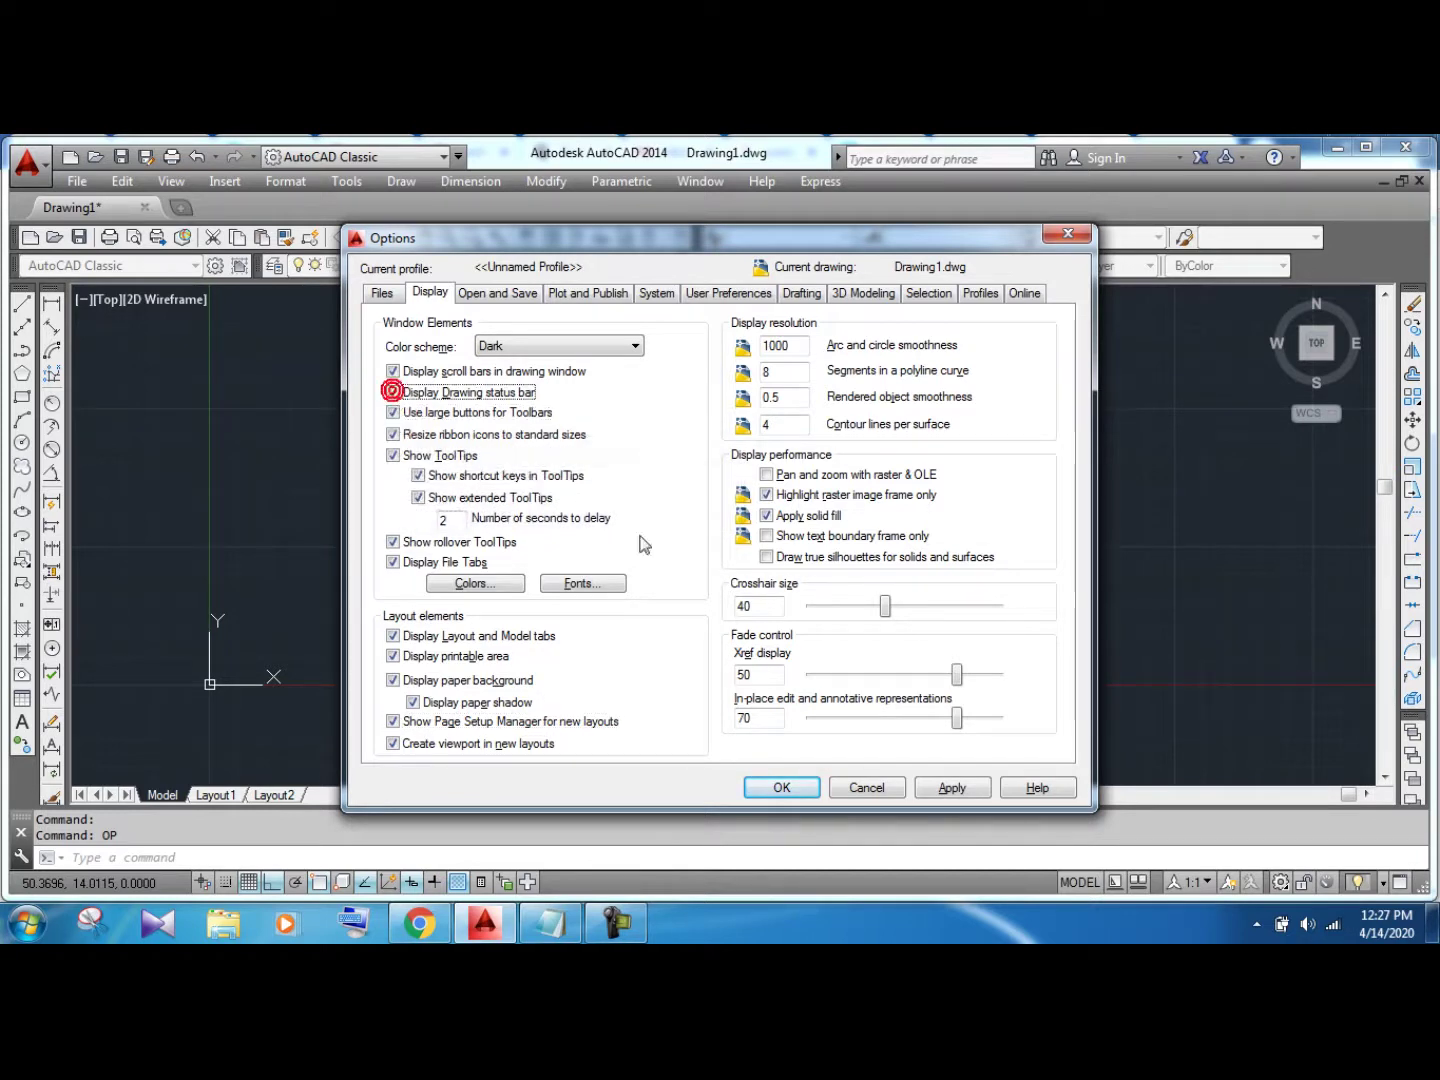
click(966, 787)
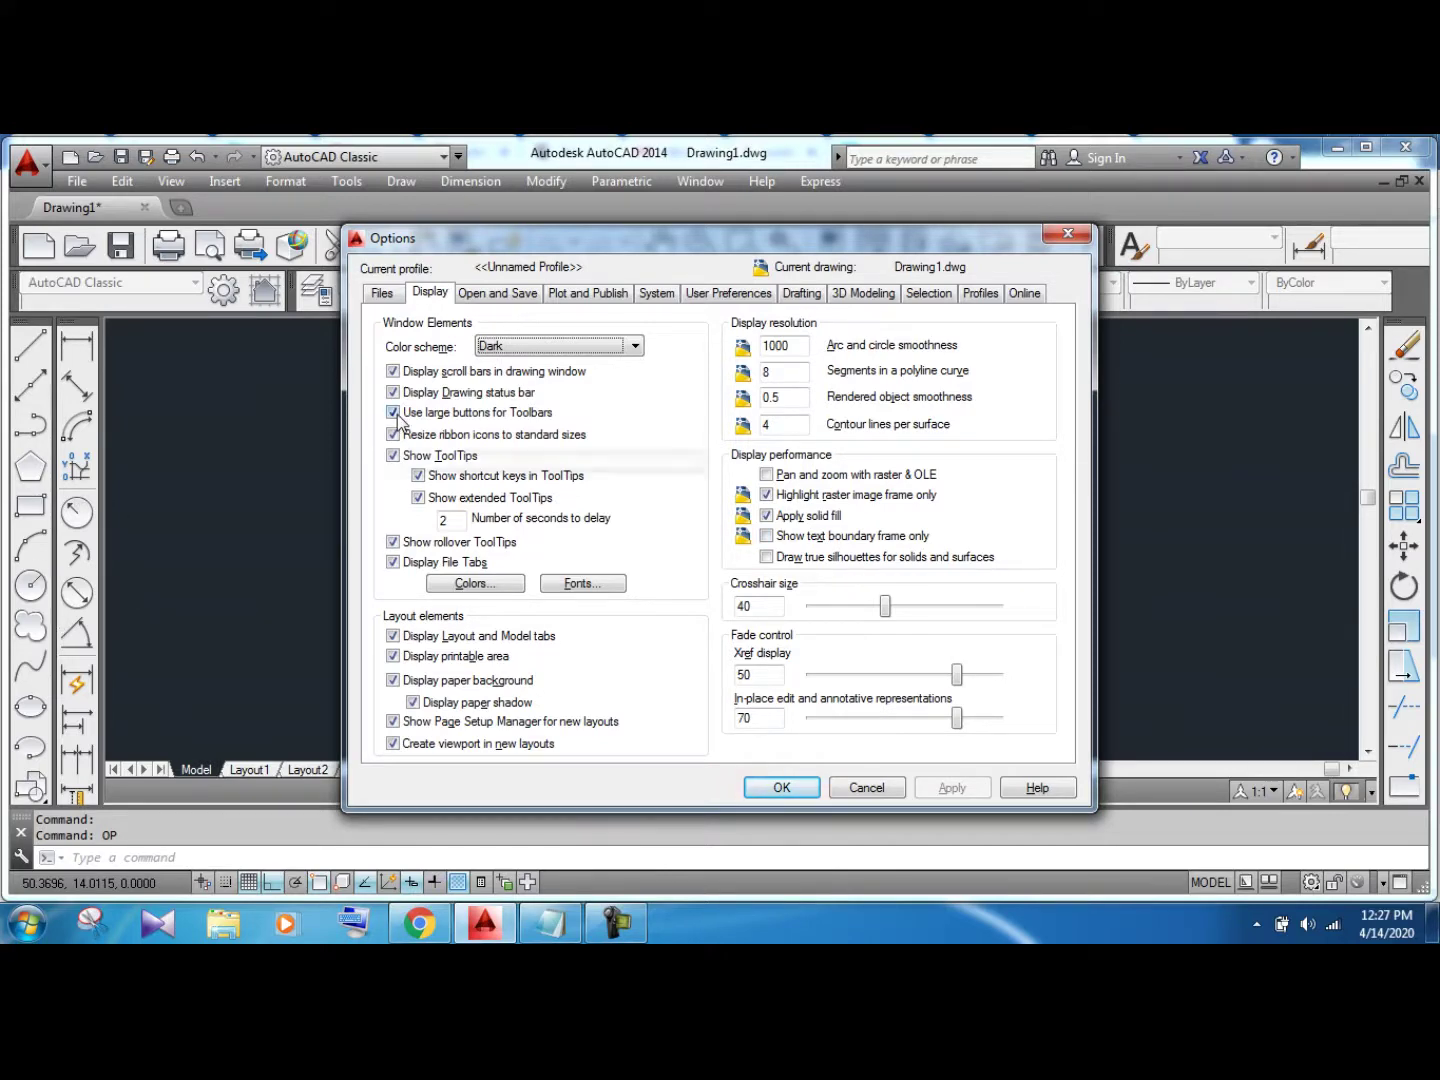
click(491, 292)
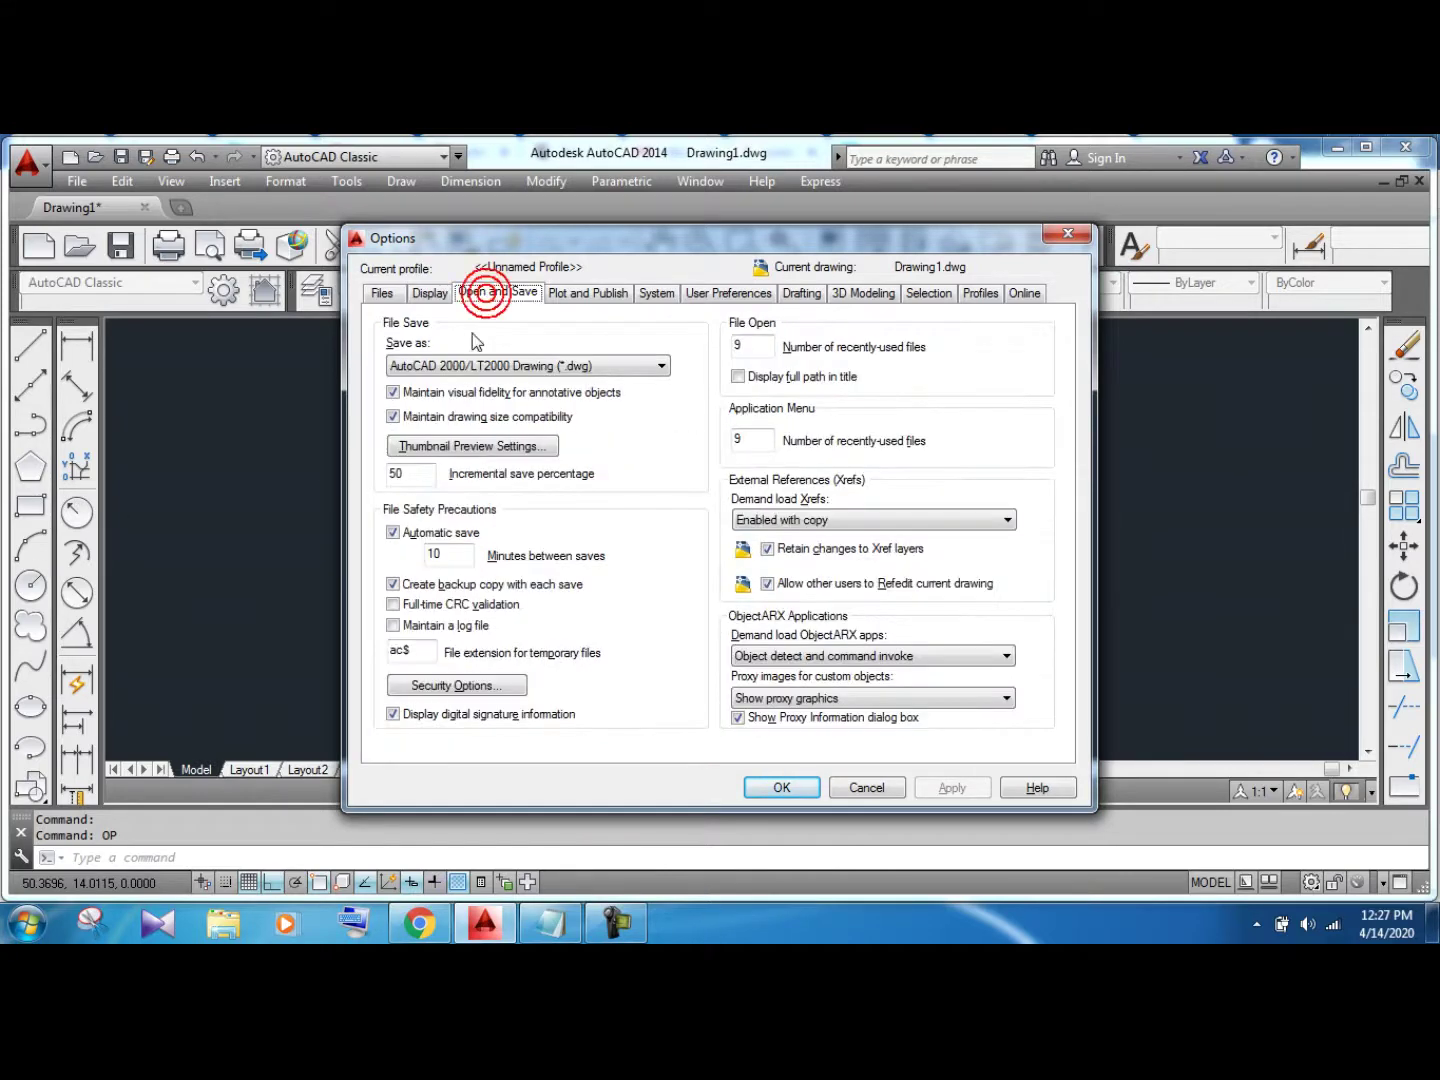
Set the default save format to AutoCAD 2007/LT2007 Drawing
click(478, 366)
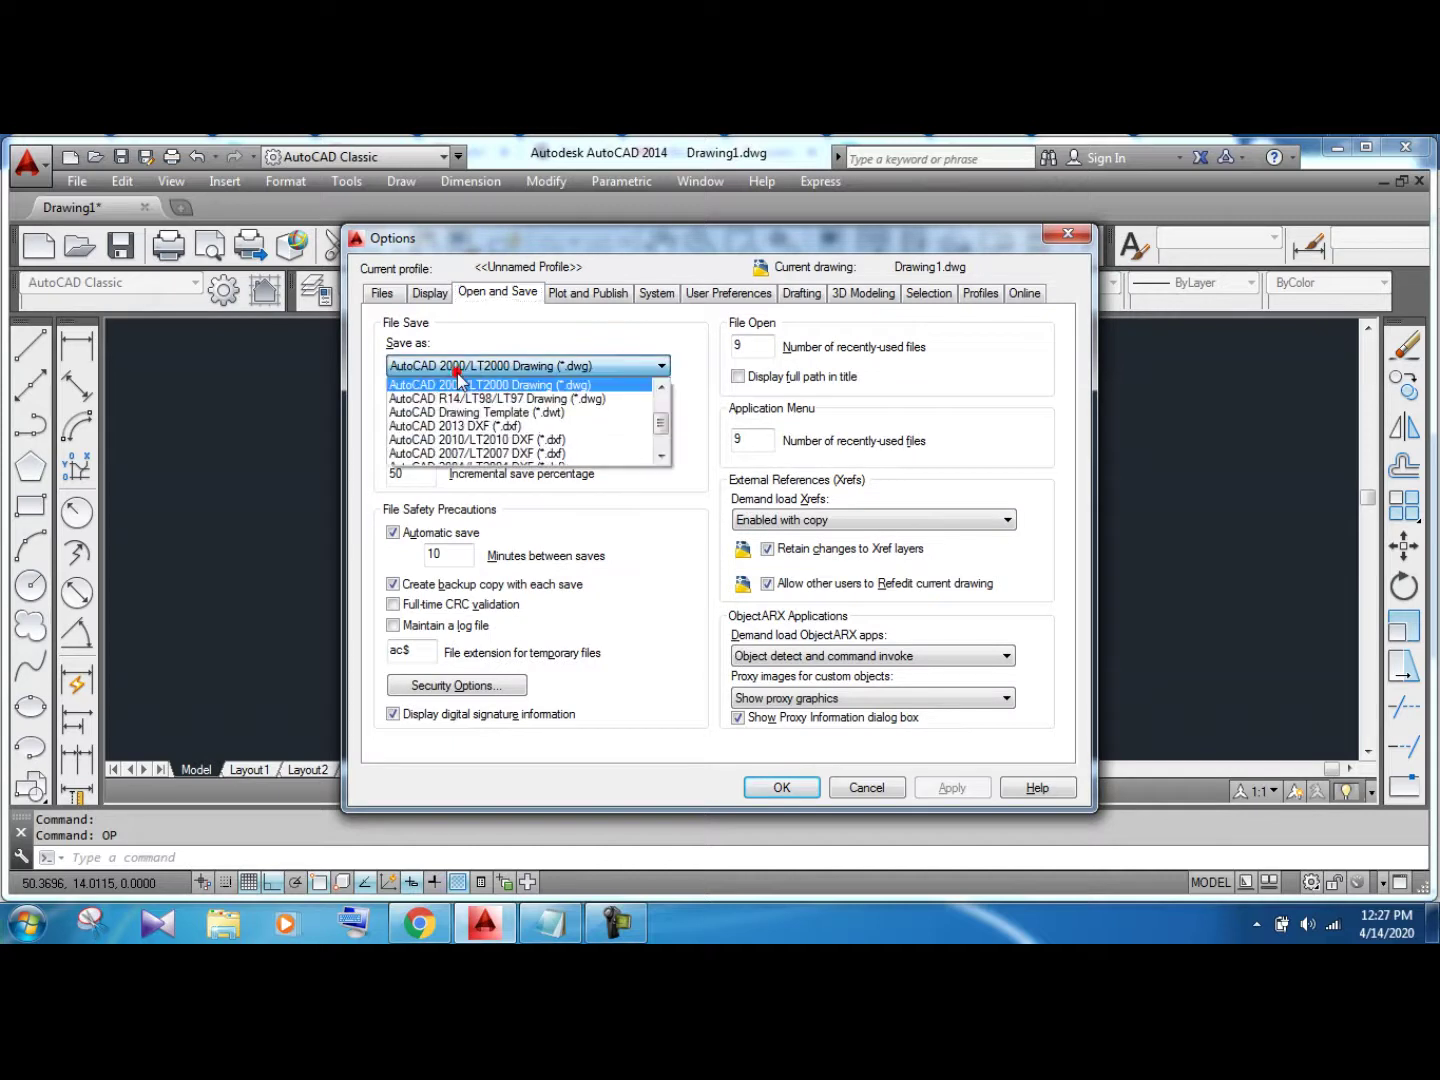
click(475, 454)
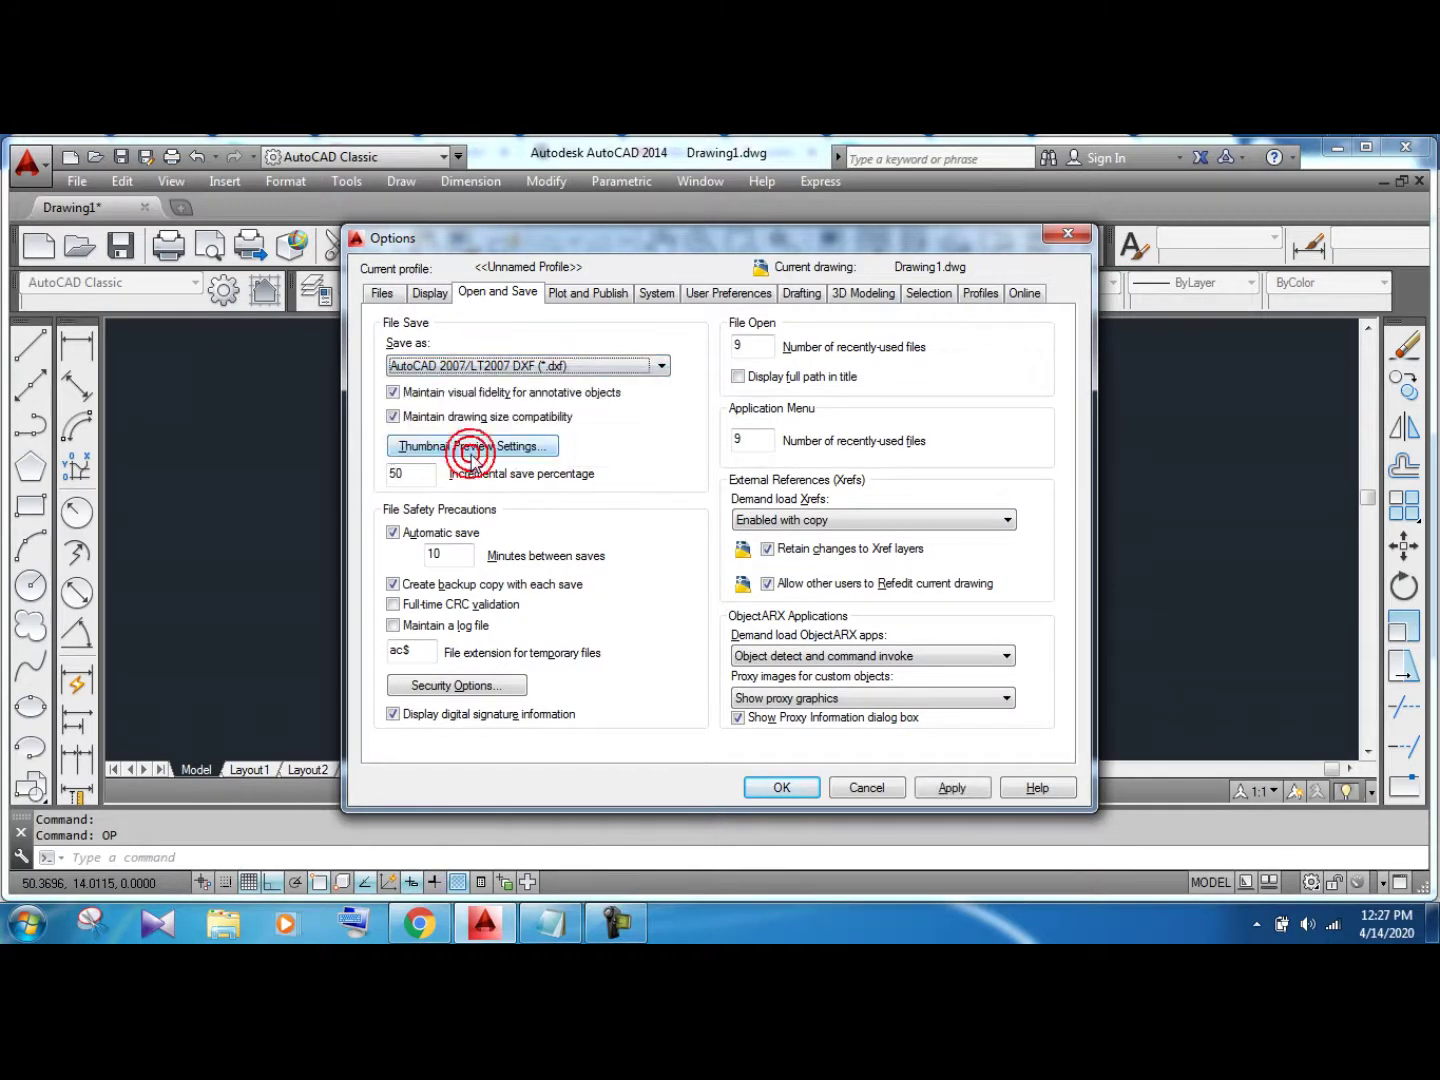
click(511, 366)
scroll(516, 440, up, 2)
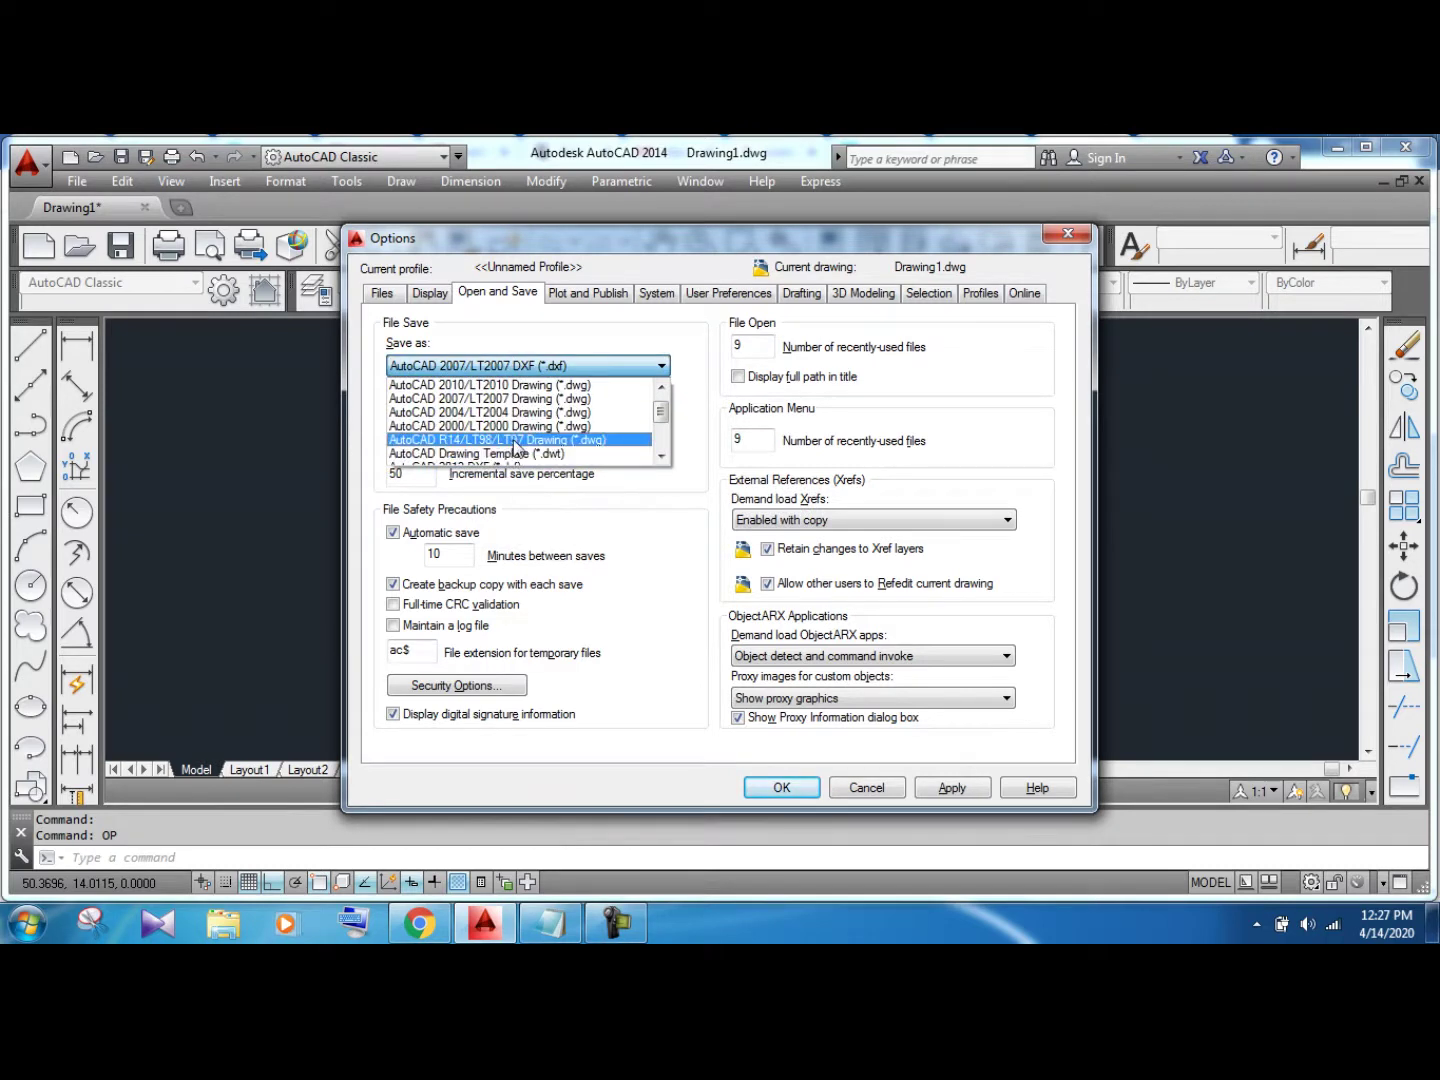
scroll(515, 445, up, 1)
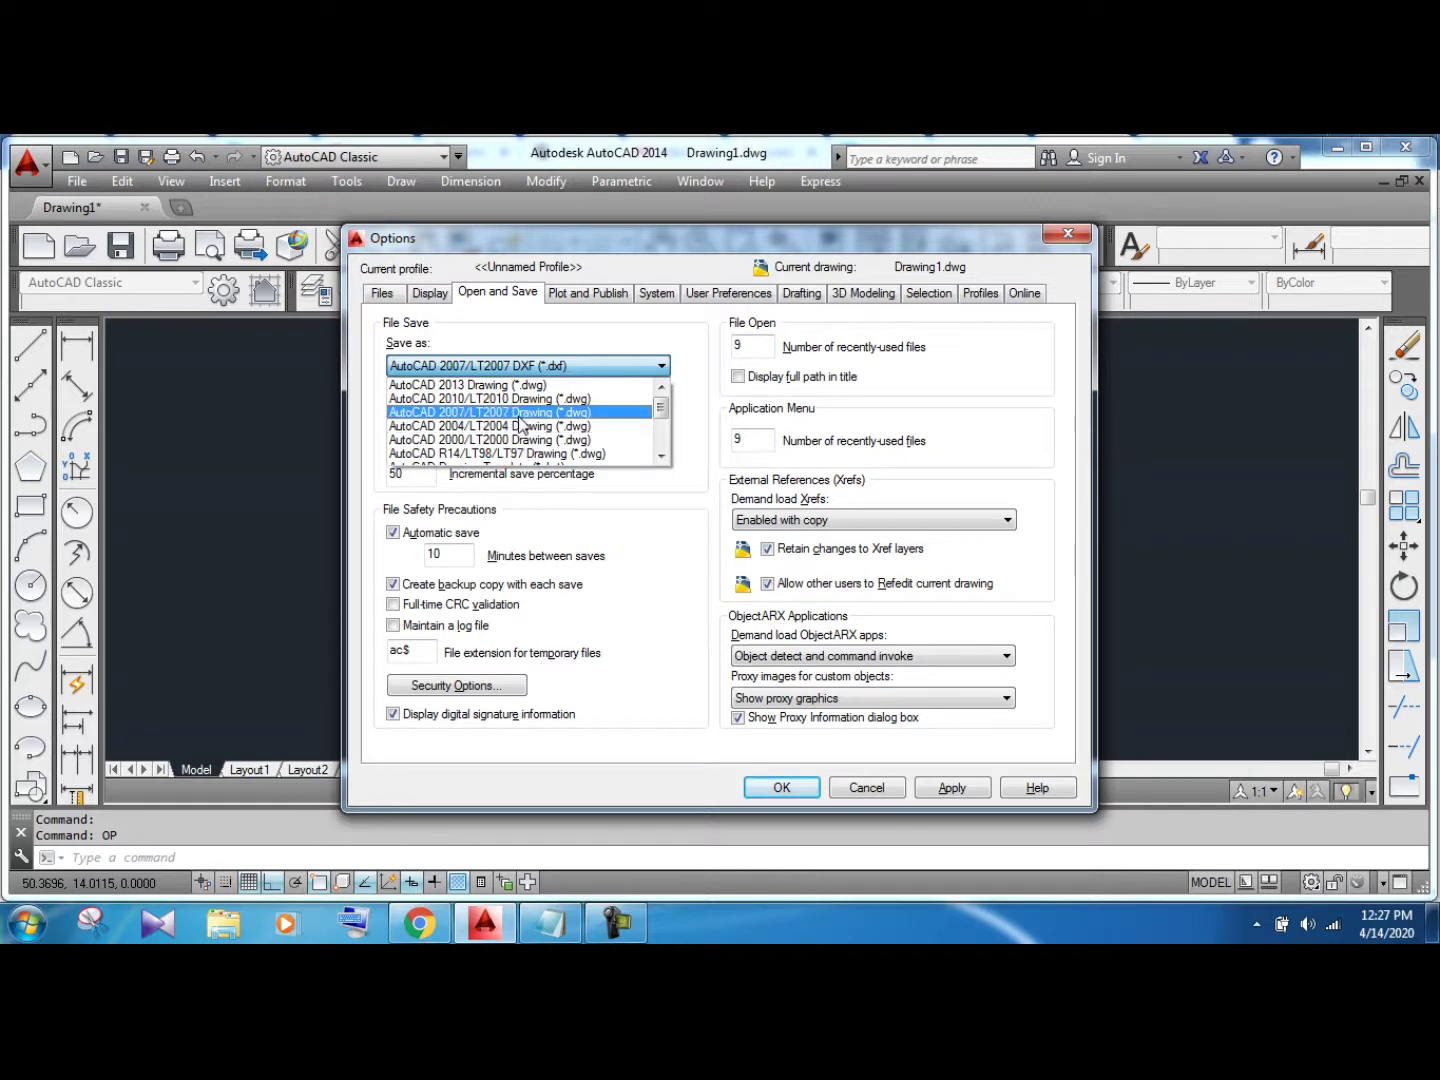
click(519, 412)
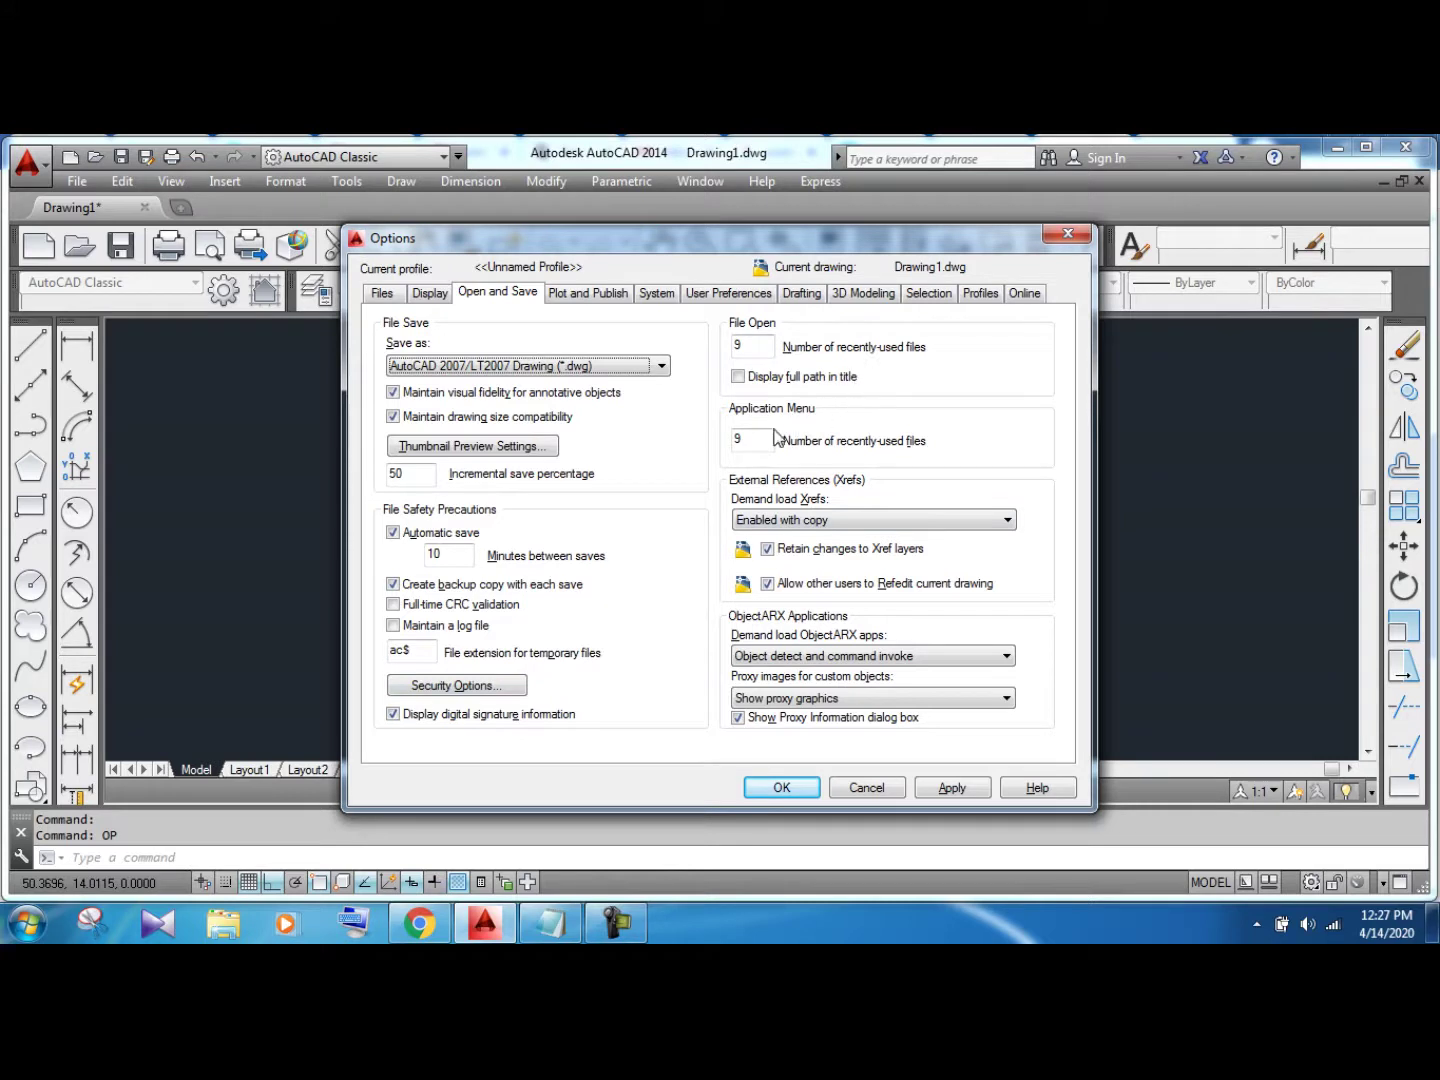
Show the full file path in the title and apply the Open and Save changes
click(739, 376)
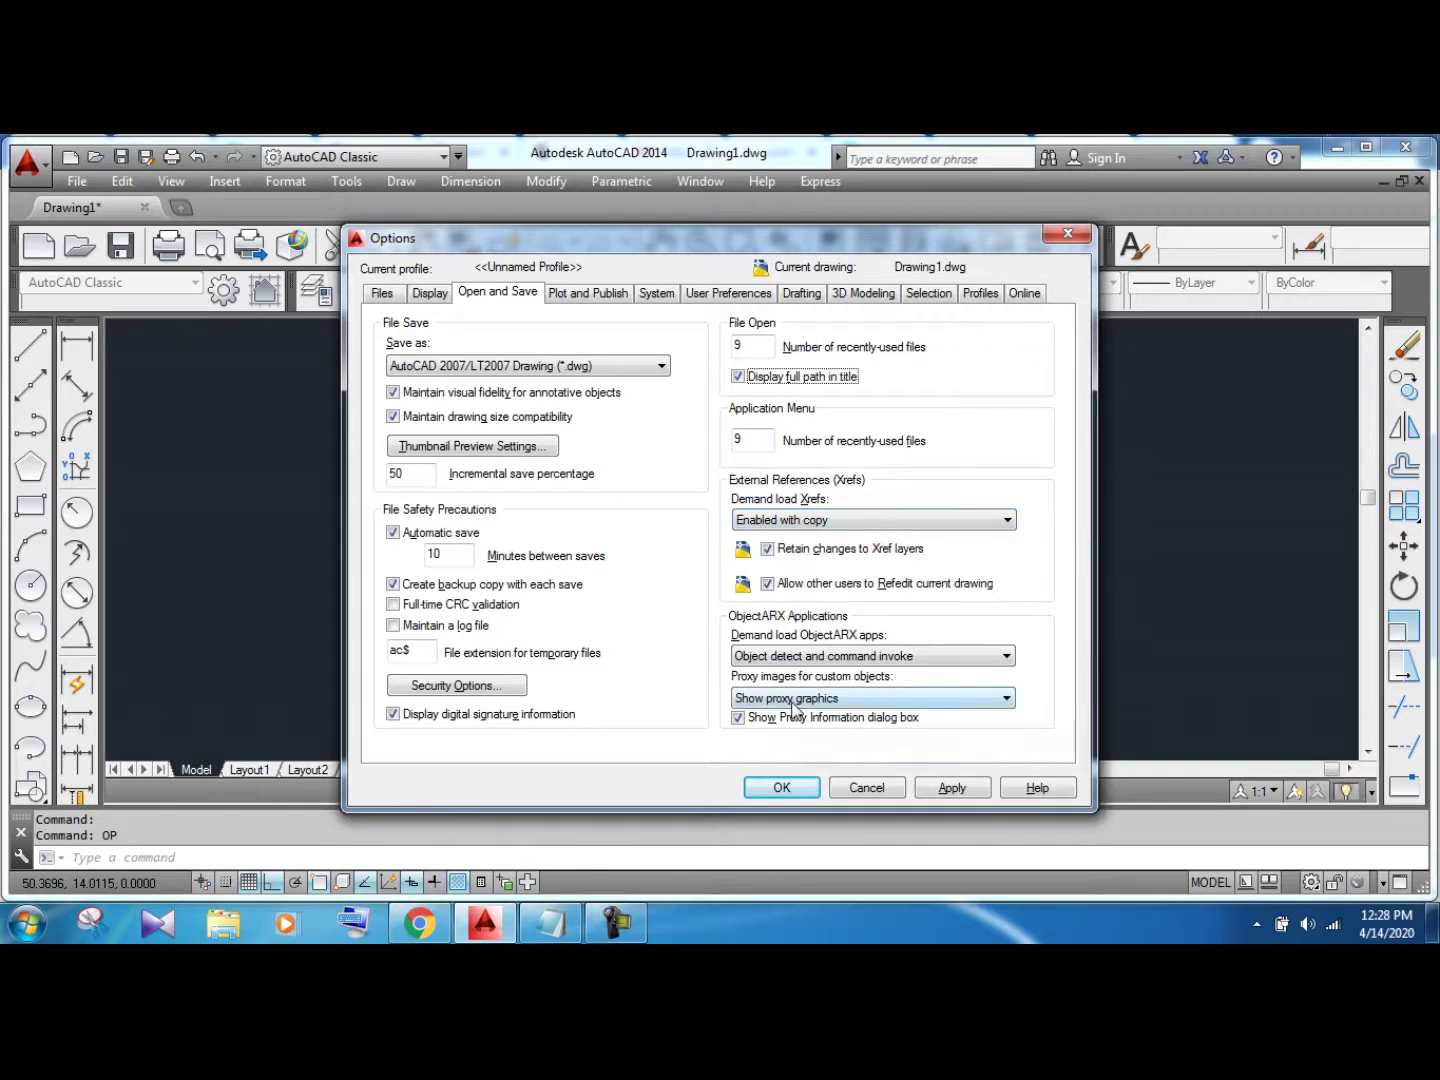
click(943, 787)
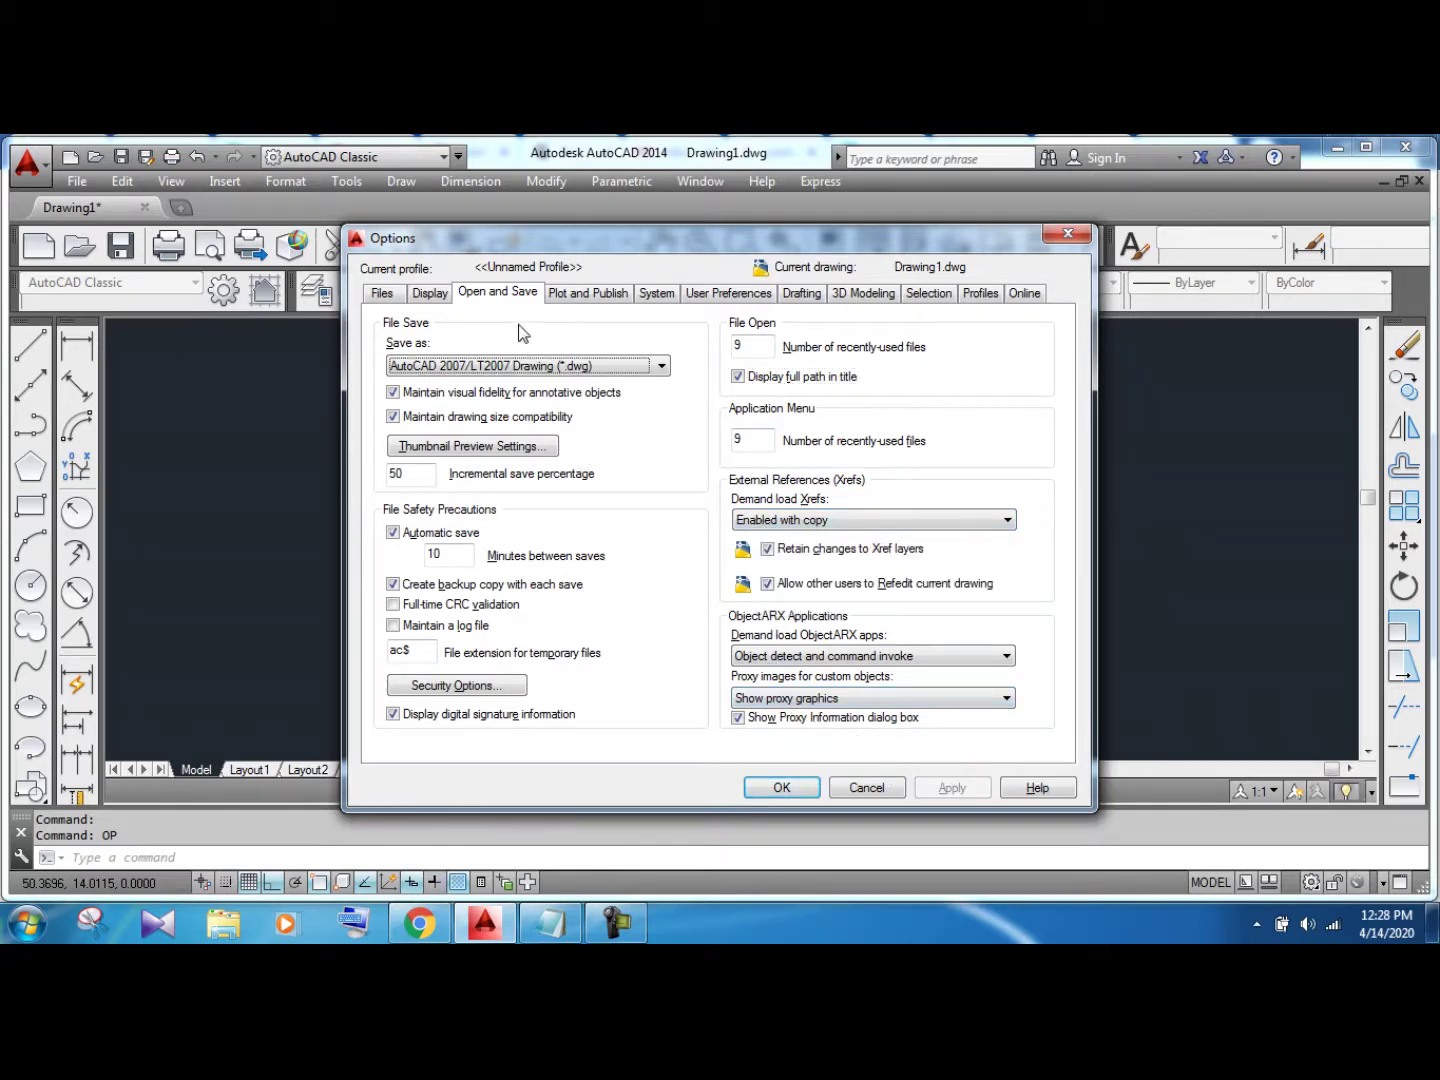
click(563, 296)
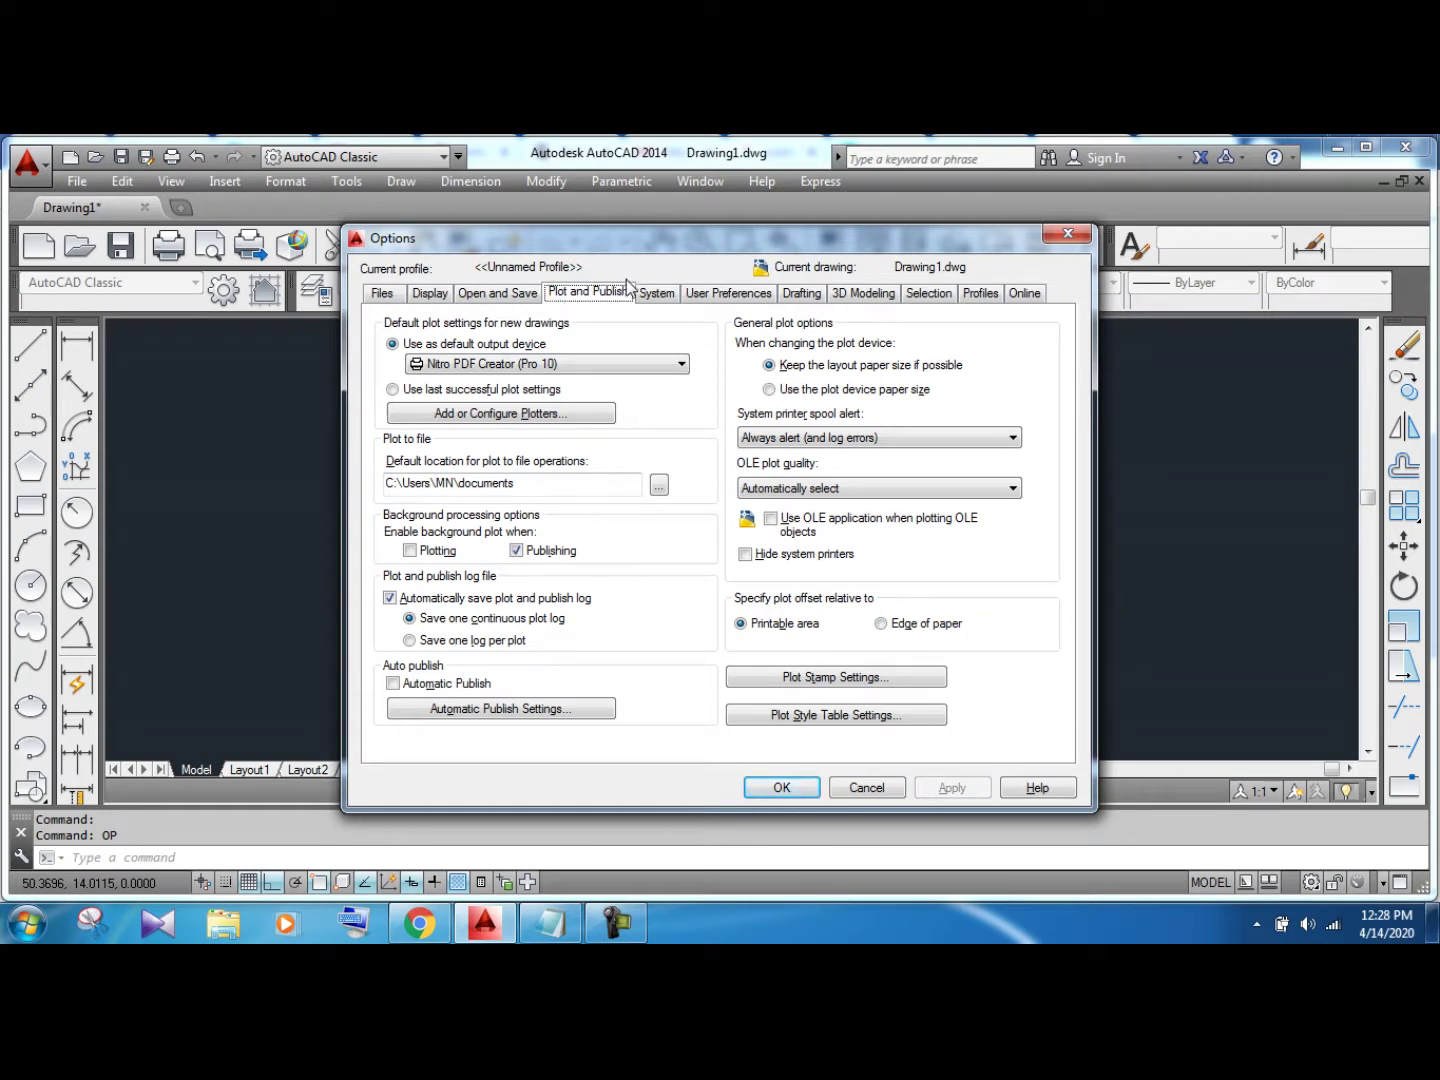
Make Nitro PDF Creator (Pro 10) the default plot output device
click(560, 365)
click(500, 433)
click(500, 362)
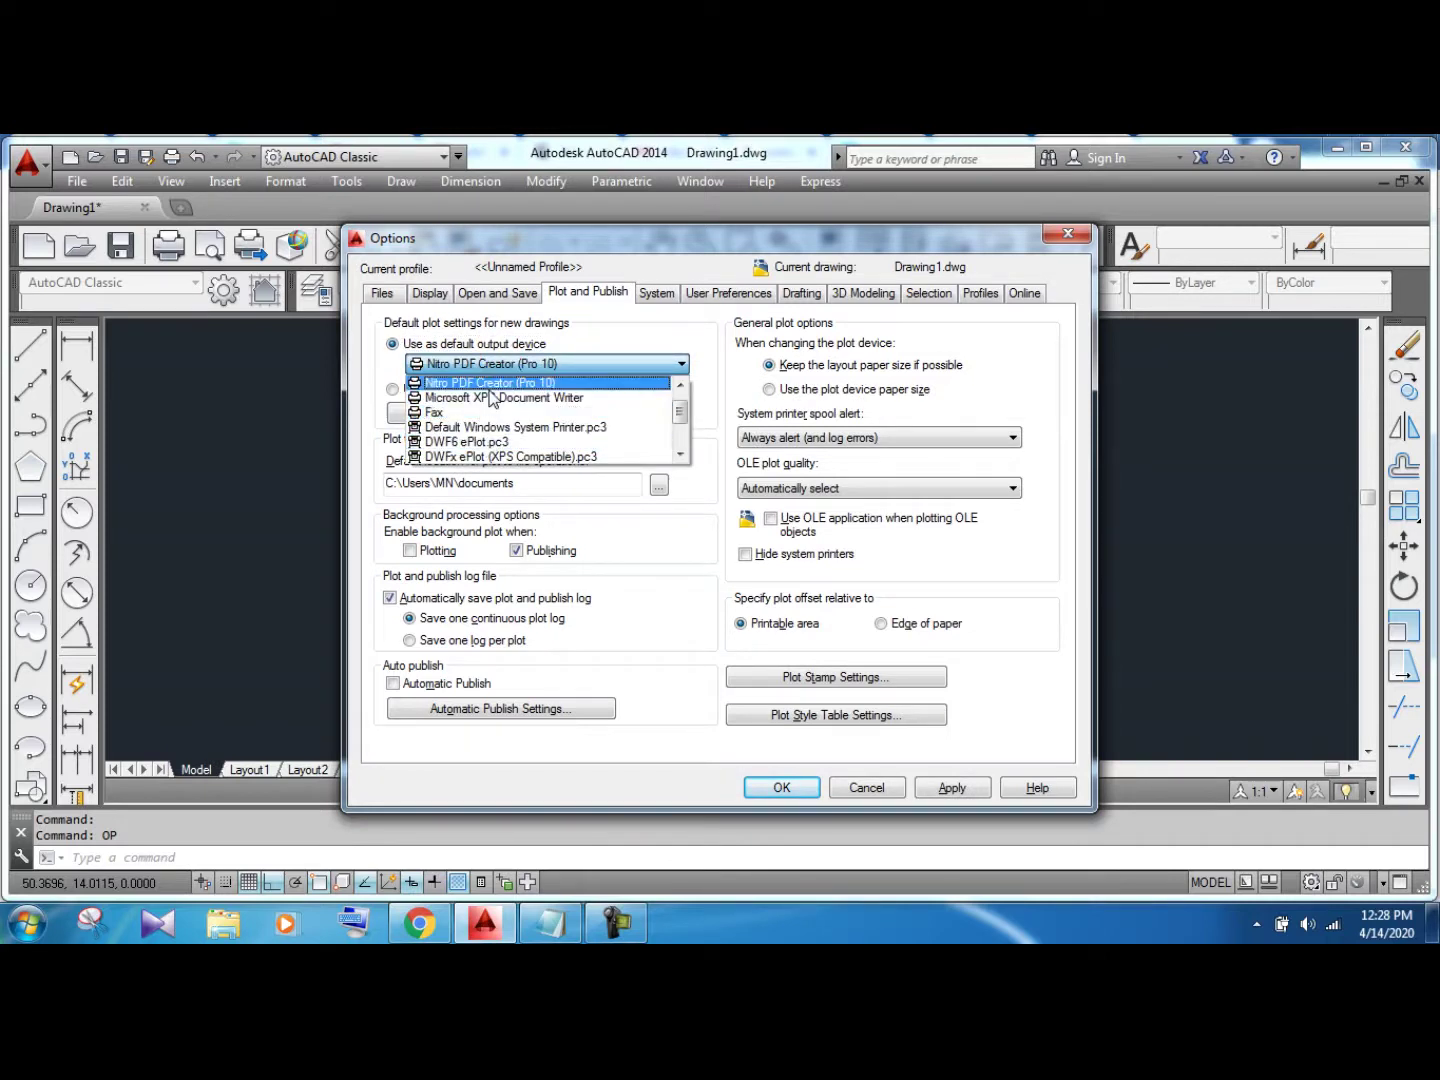
click(495, 382)
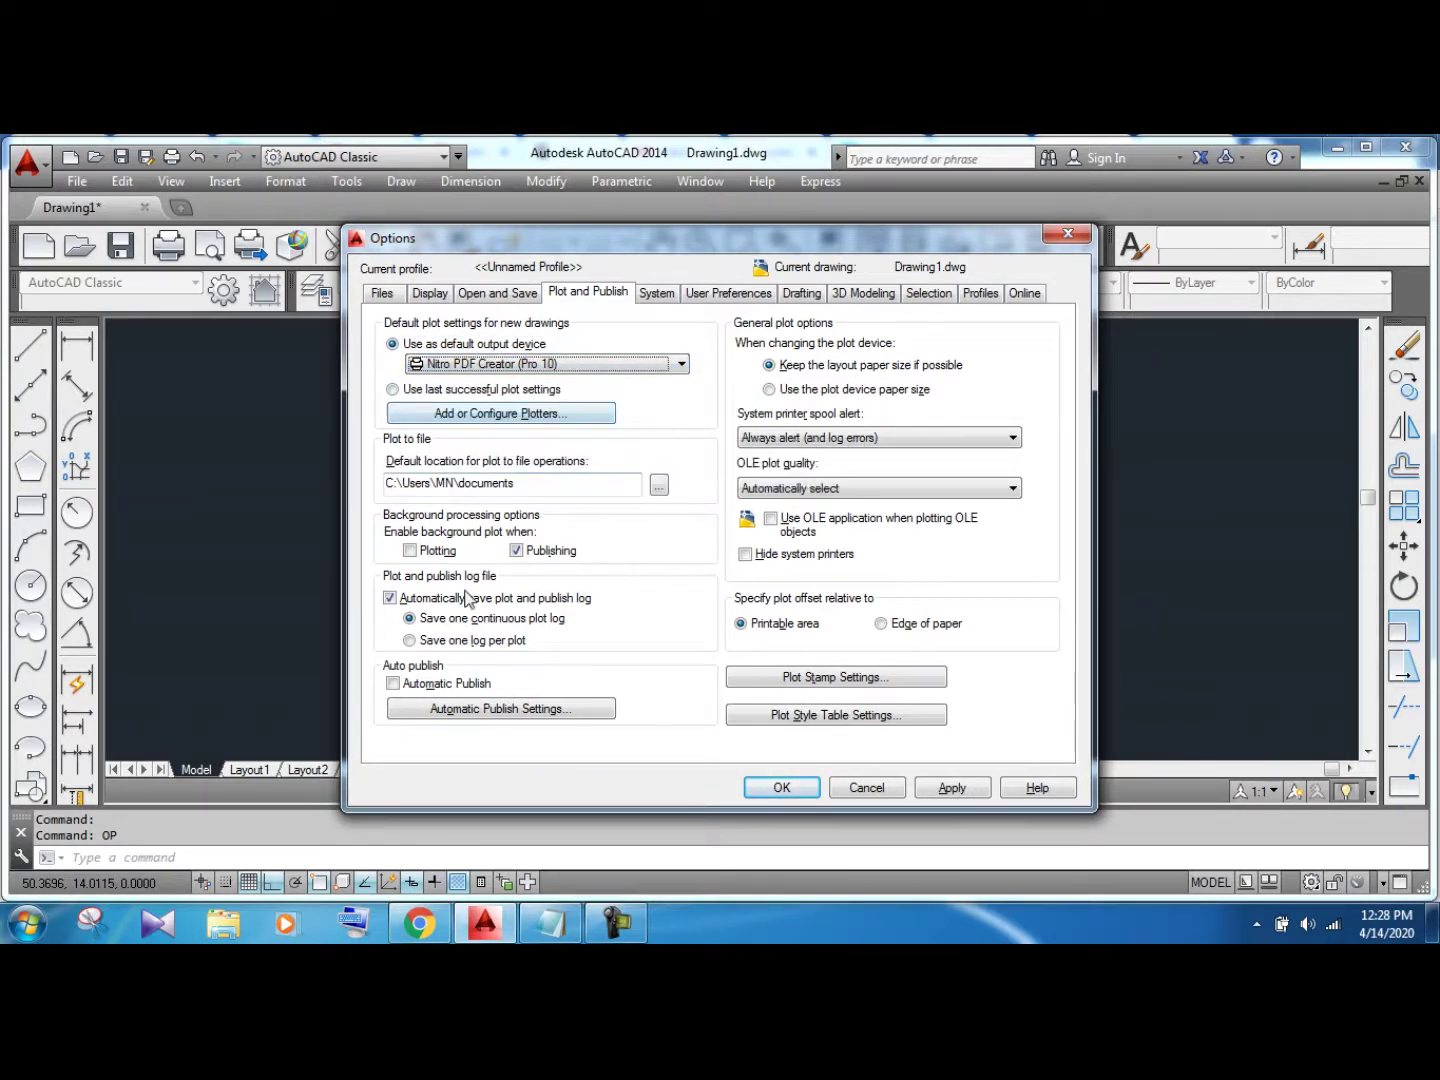
Enable background plotting, leaving the printer spool alert choice unchanged
click(410, 550)
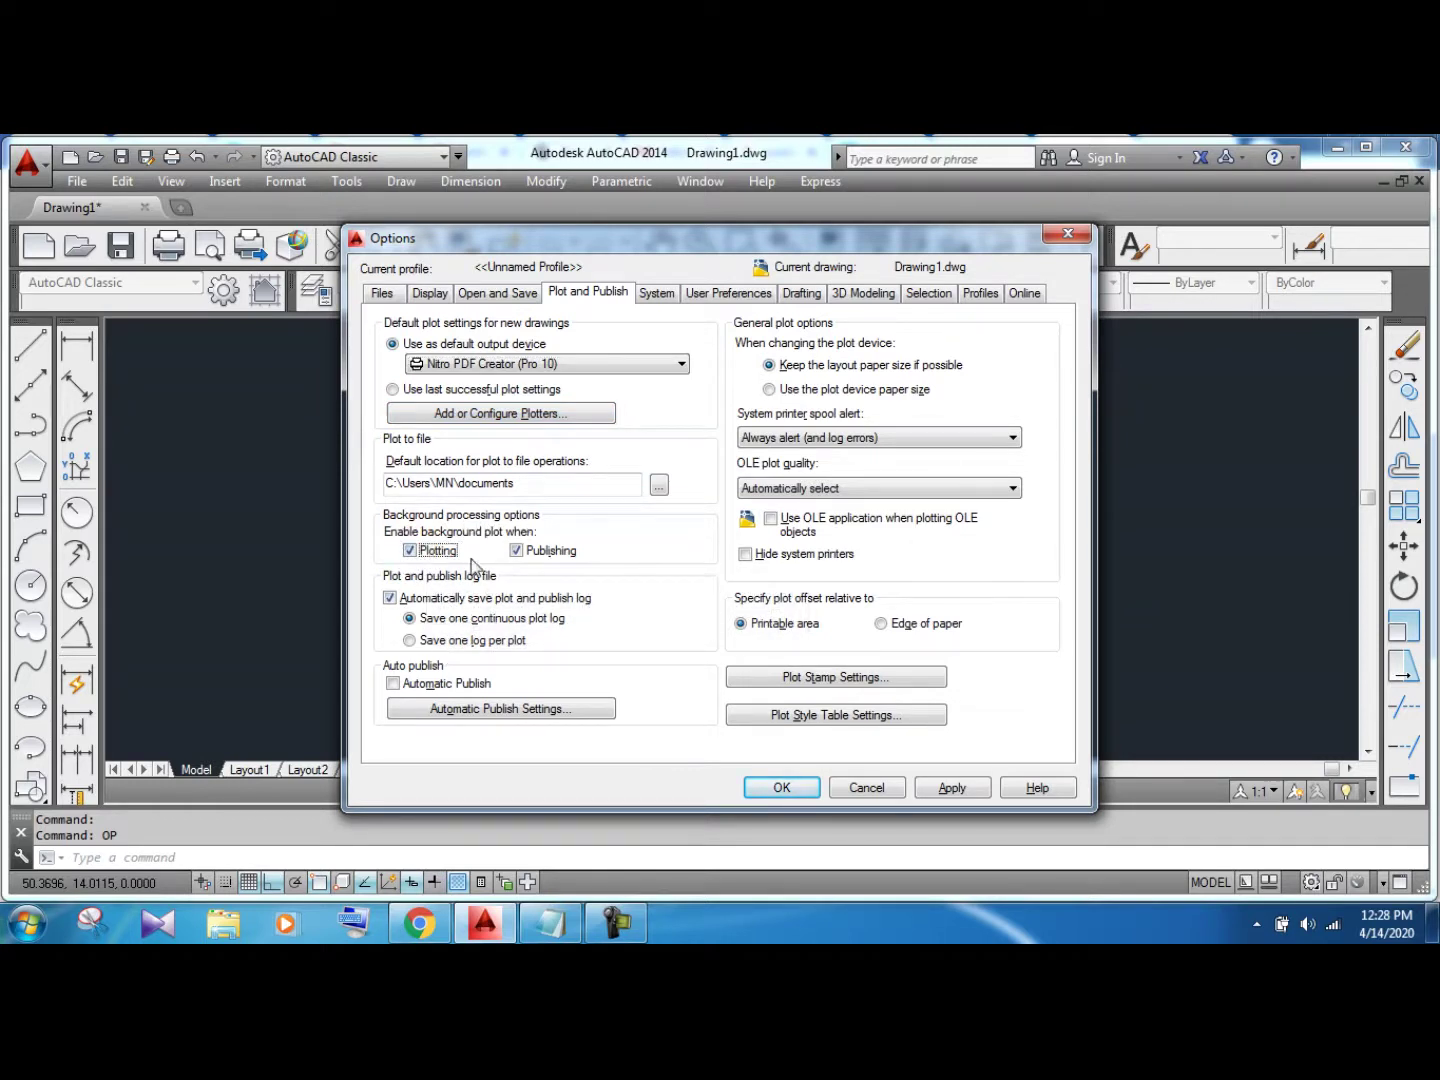
click(785, 444)
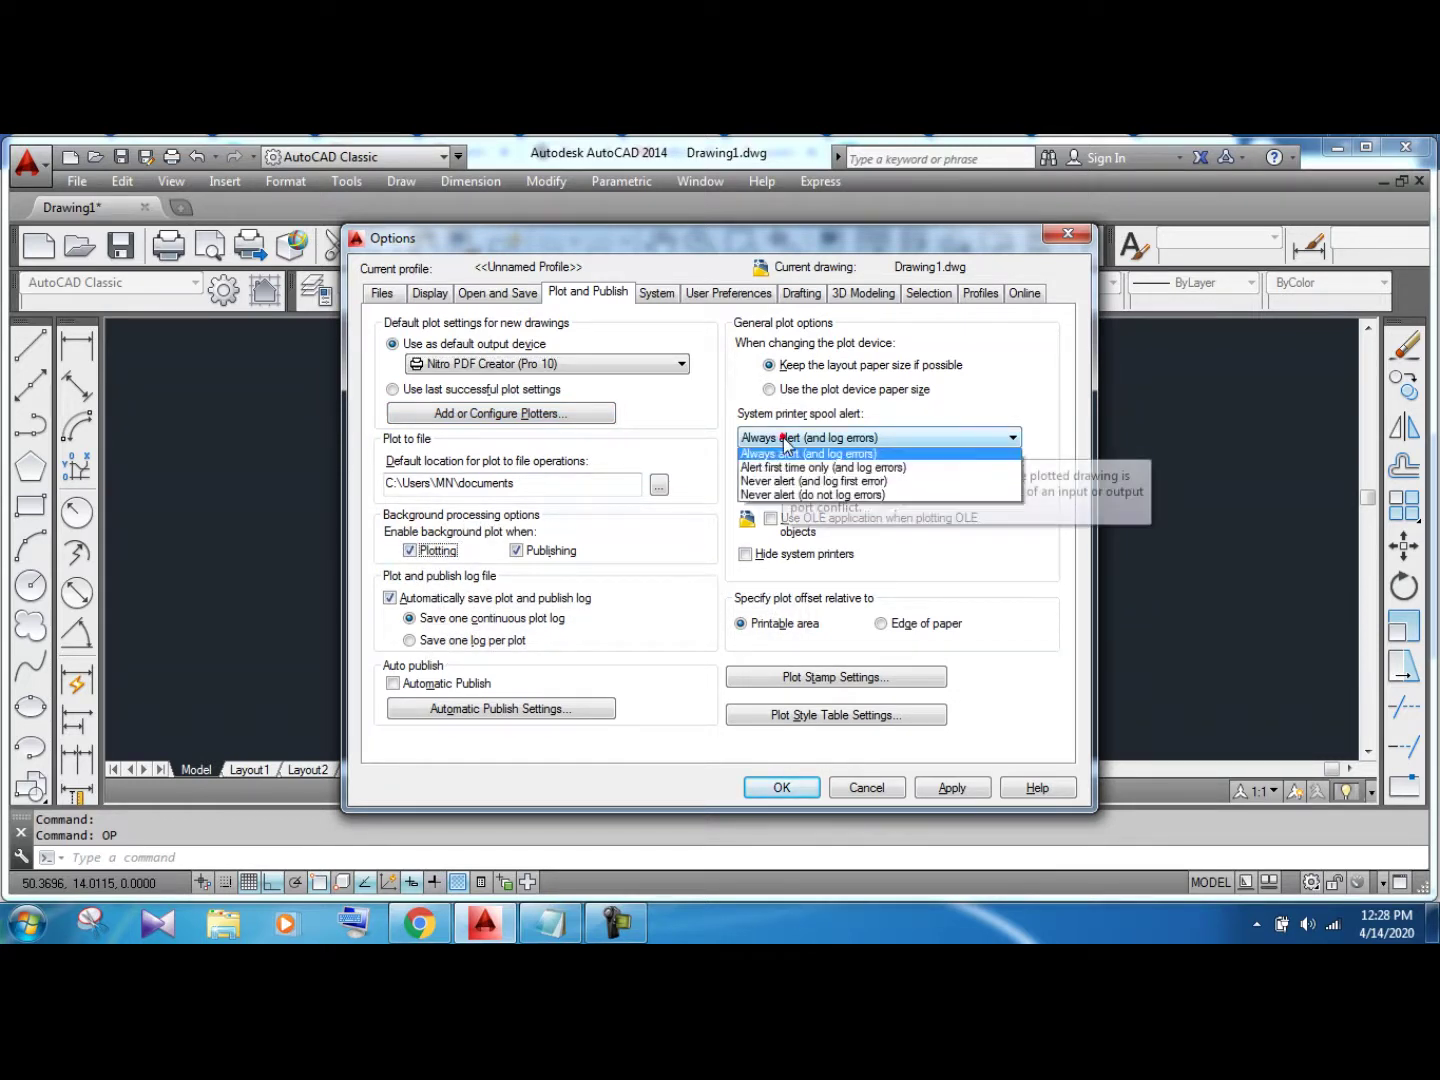
click(785, 445)
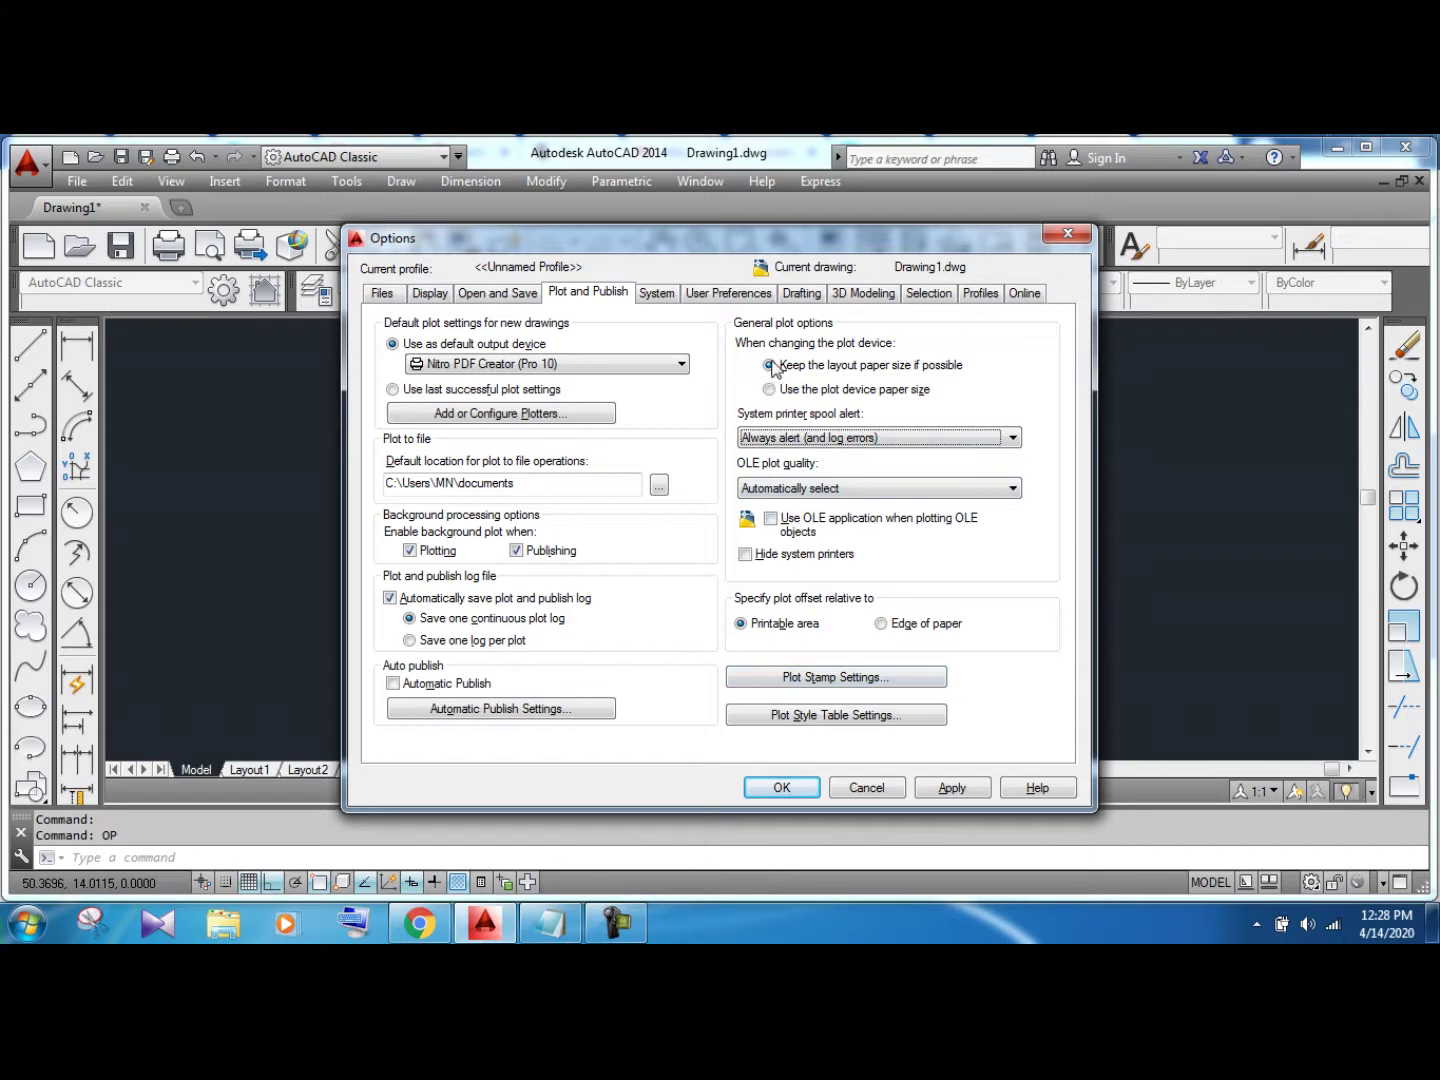
click(658, 294)
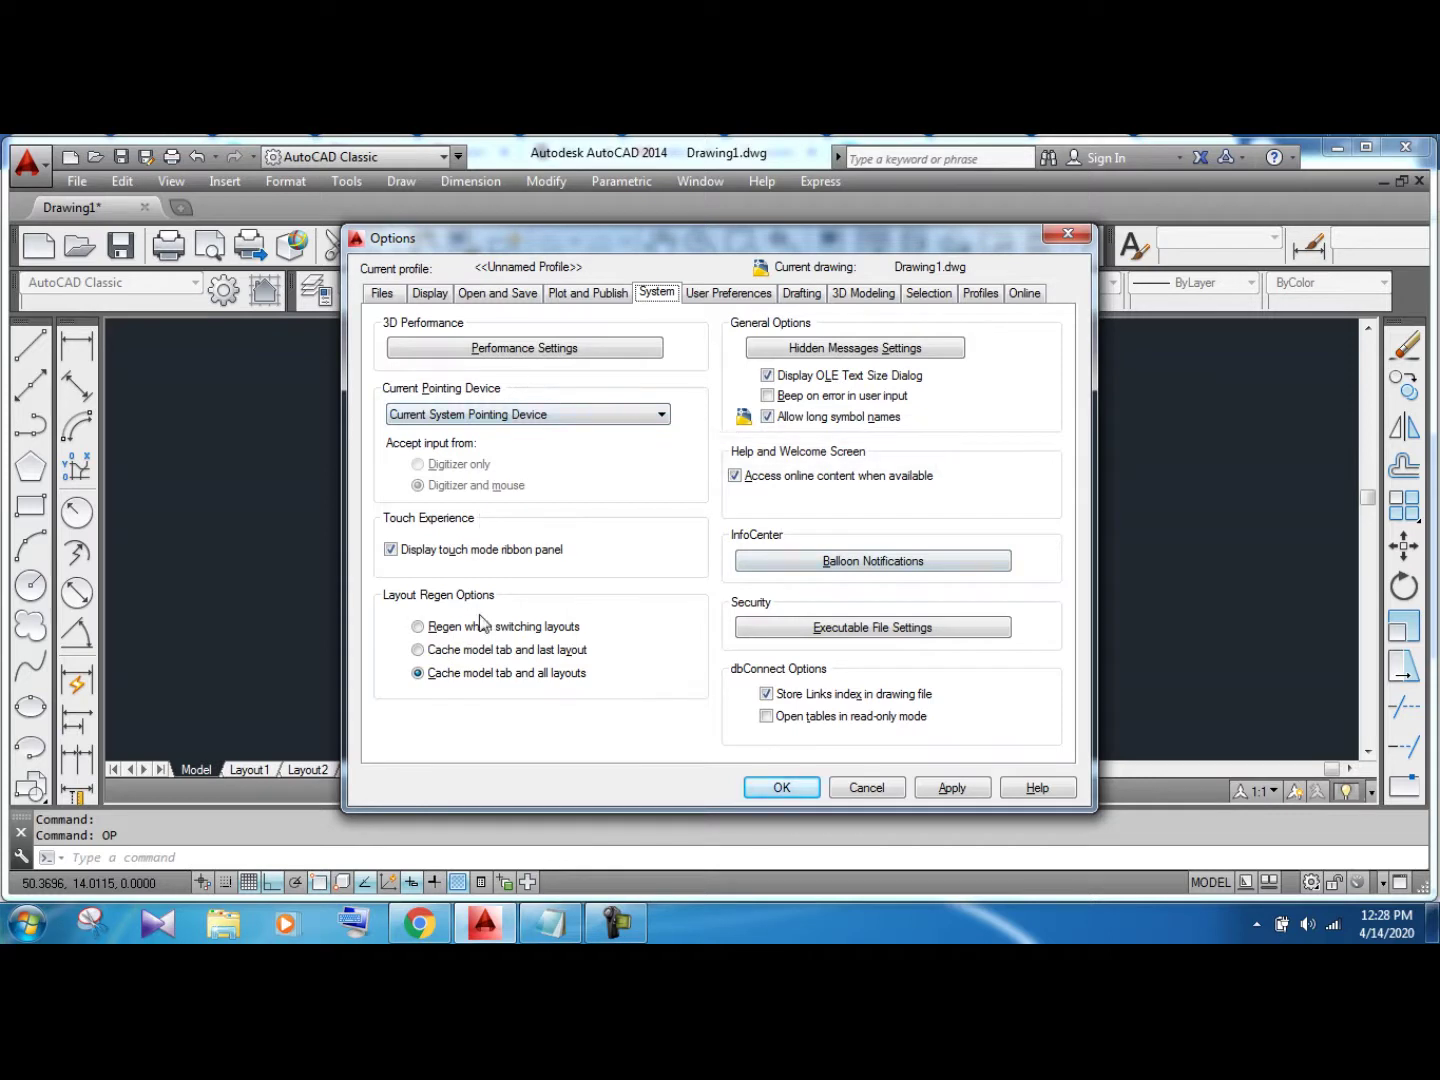
Keep coordinate data priority at keyboard entry except scripts on User Preferences
click(744, 293)
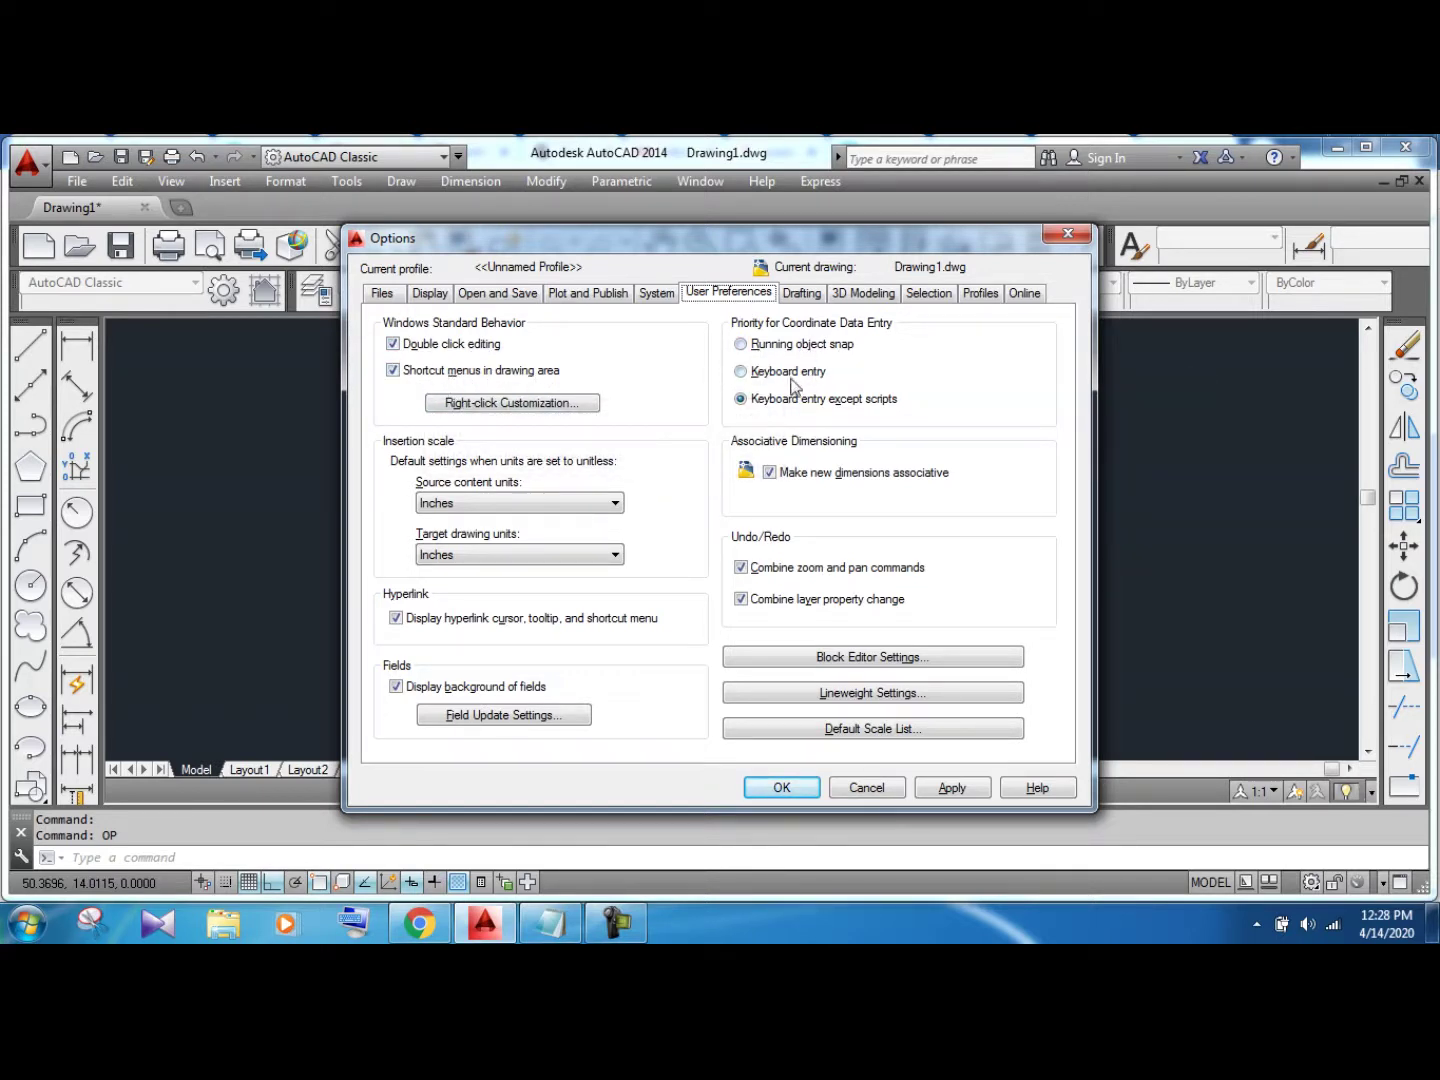
click(741, 345)
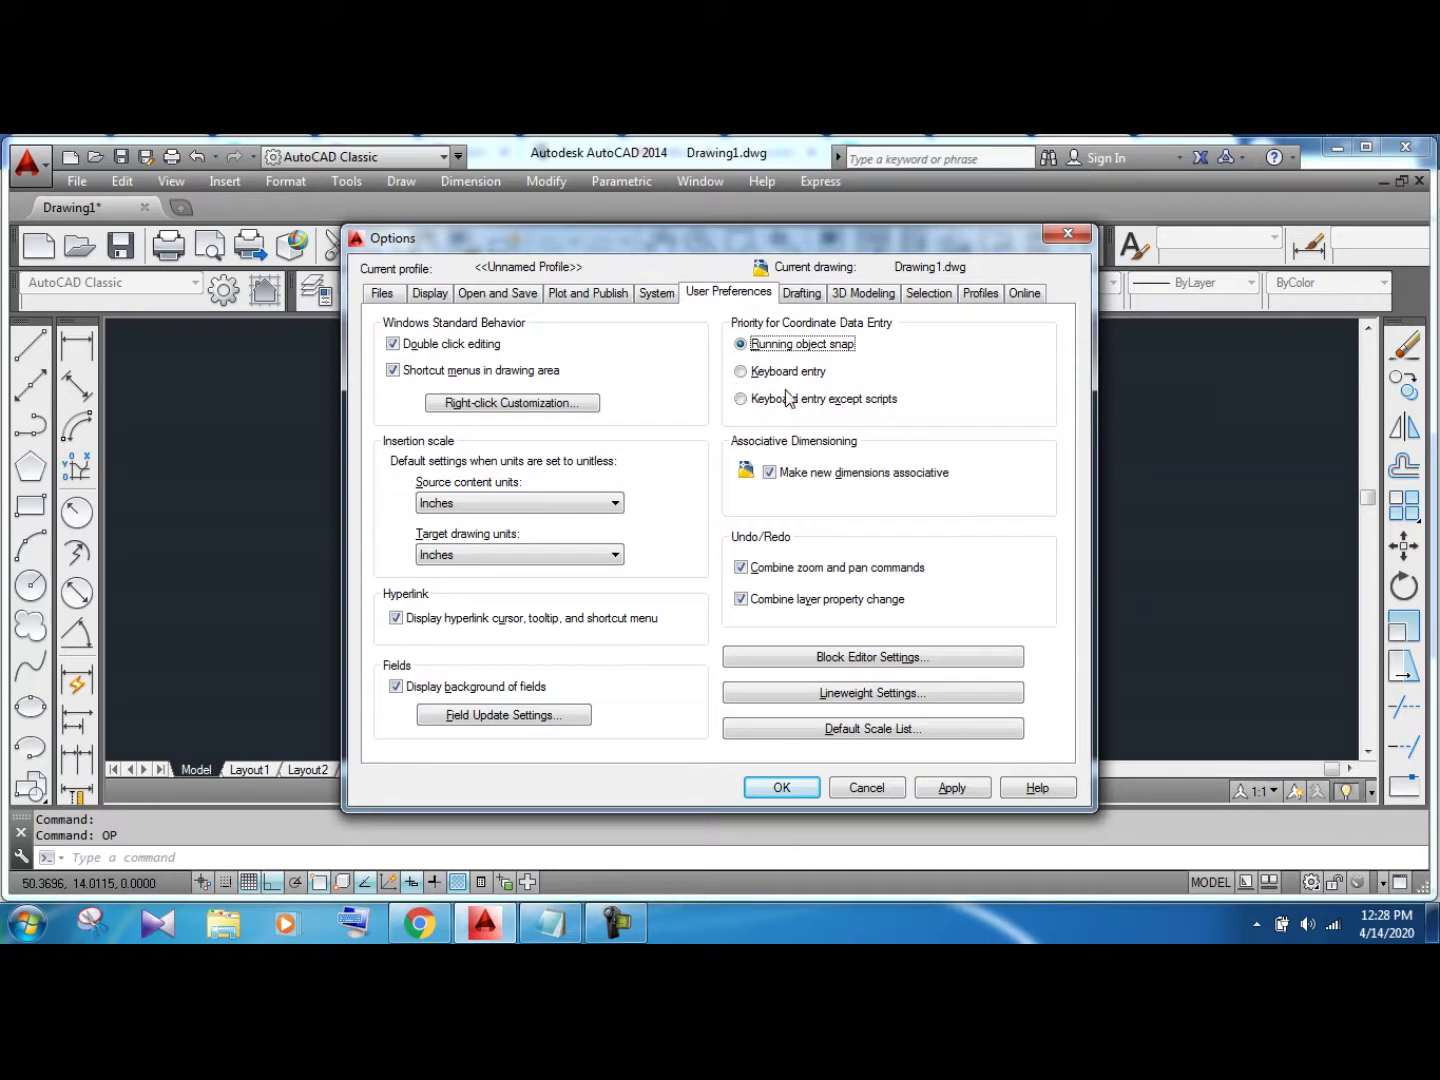
click(740, 399)
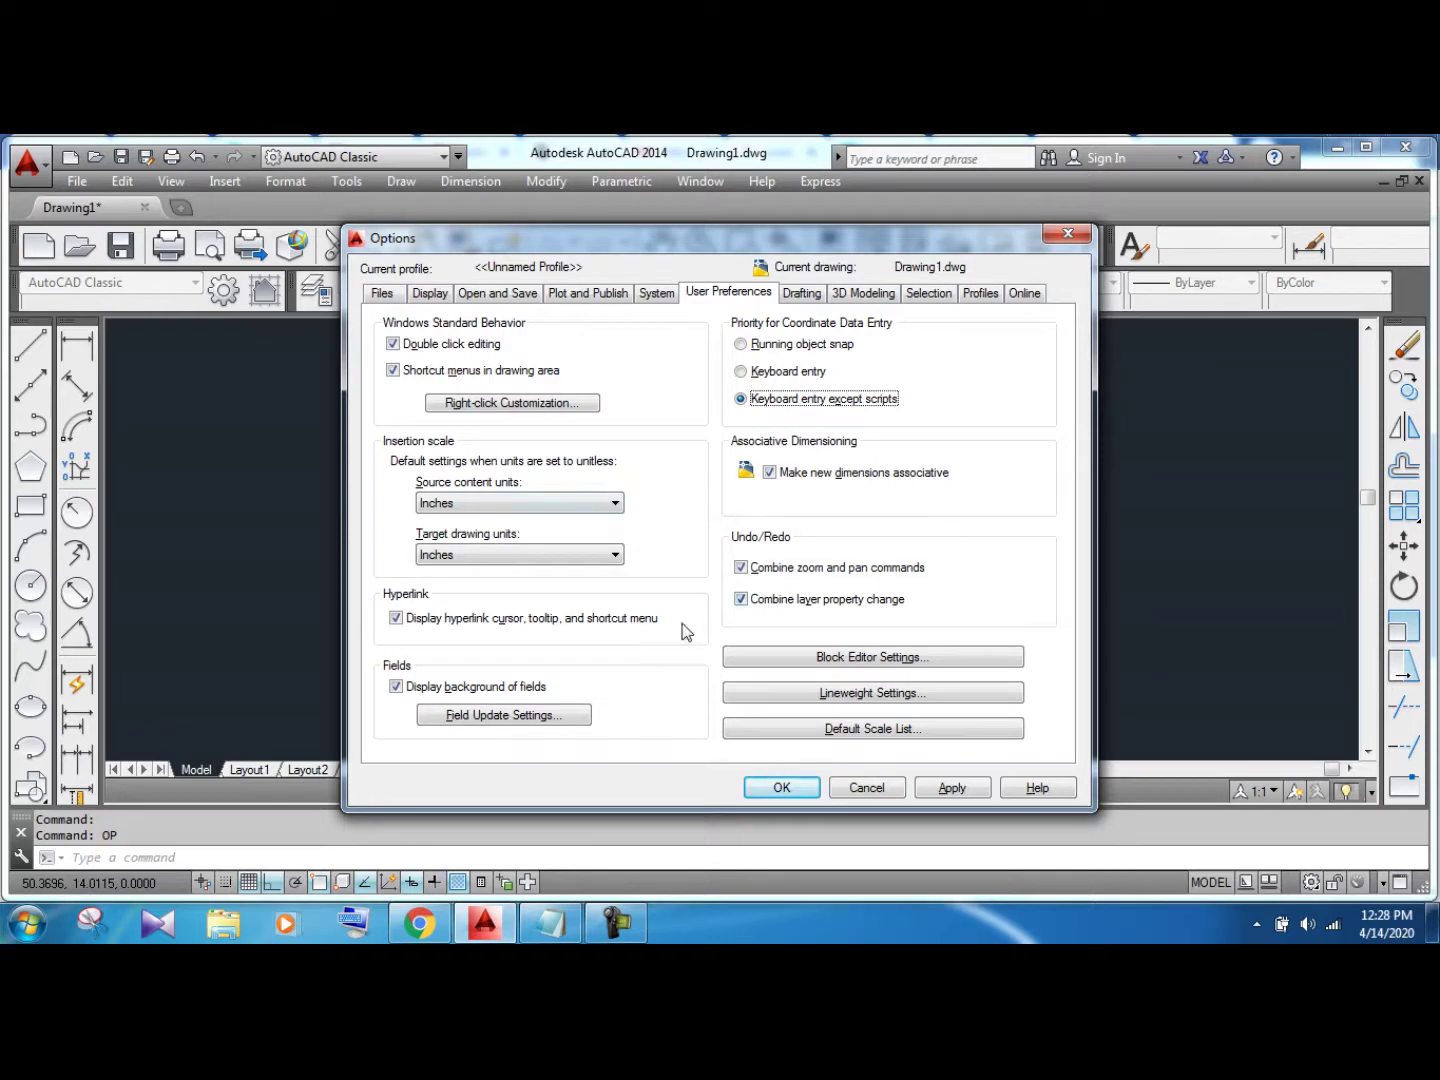
Set both source content units and target drawing units to Feet
click(477, 505)
click(468, 540)
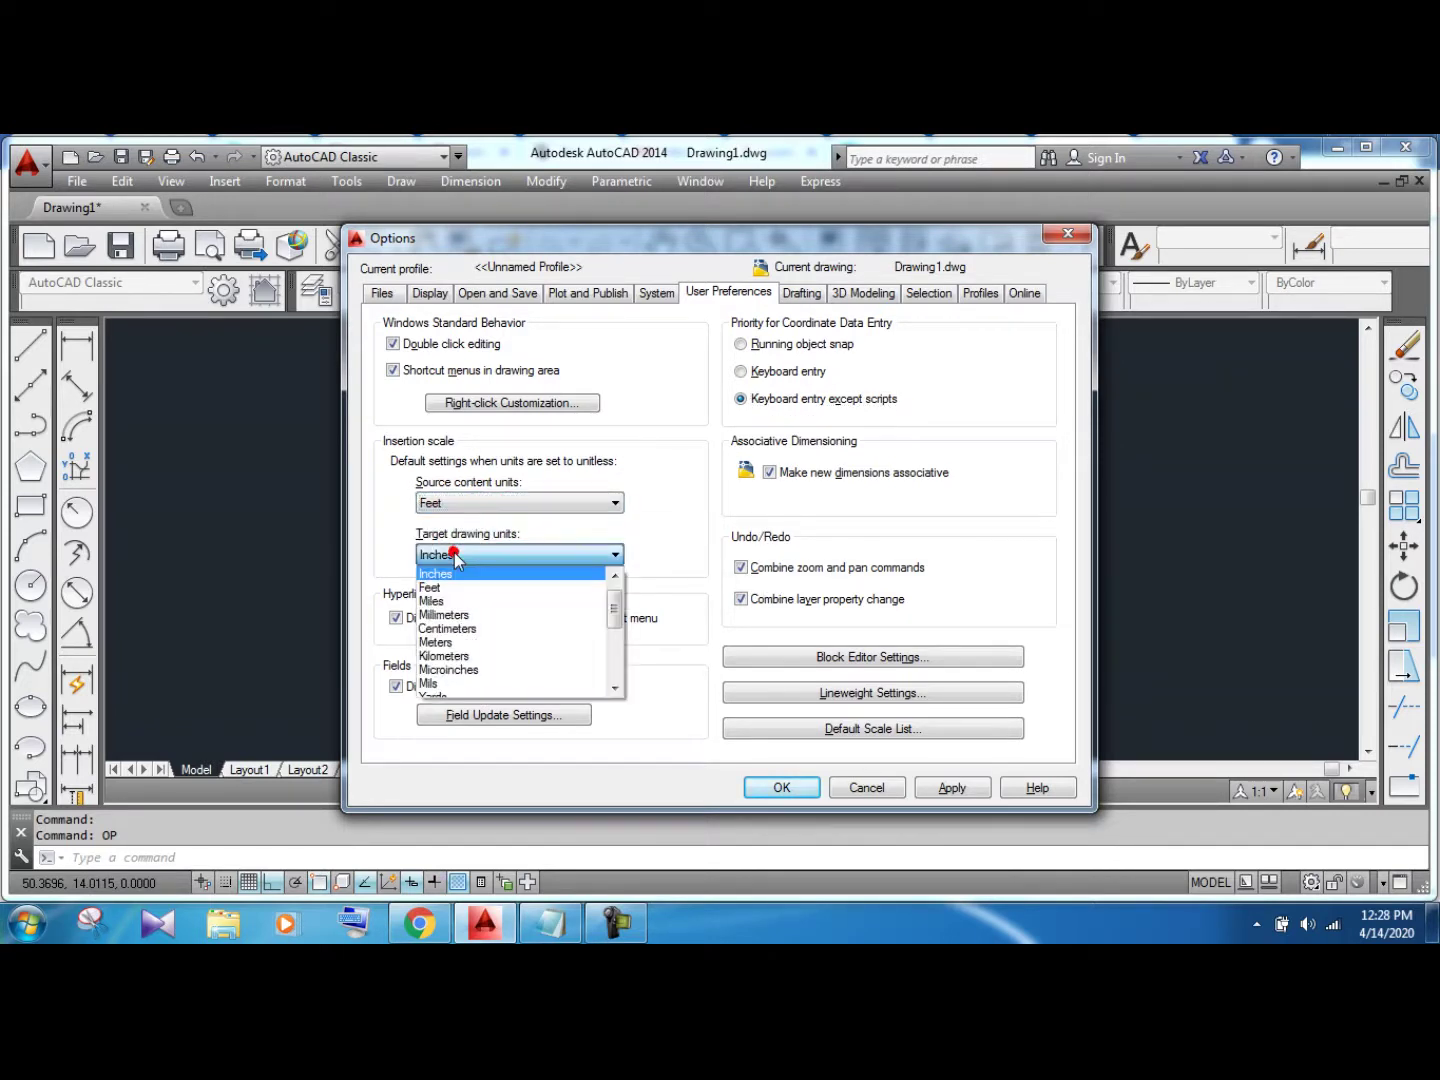
click(438, 588)
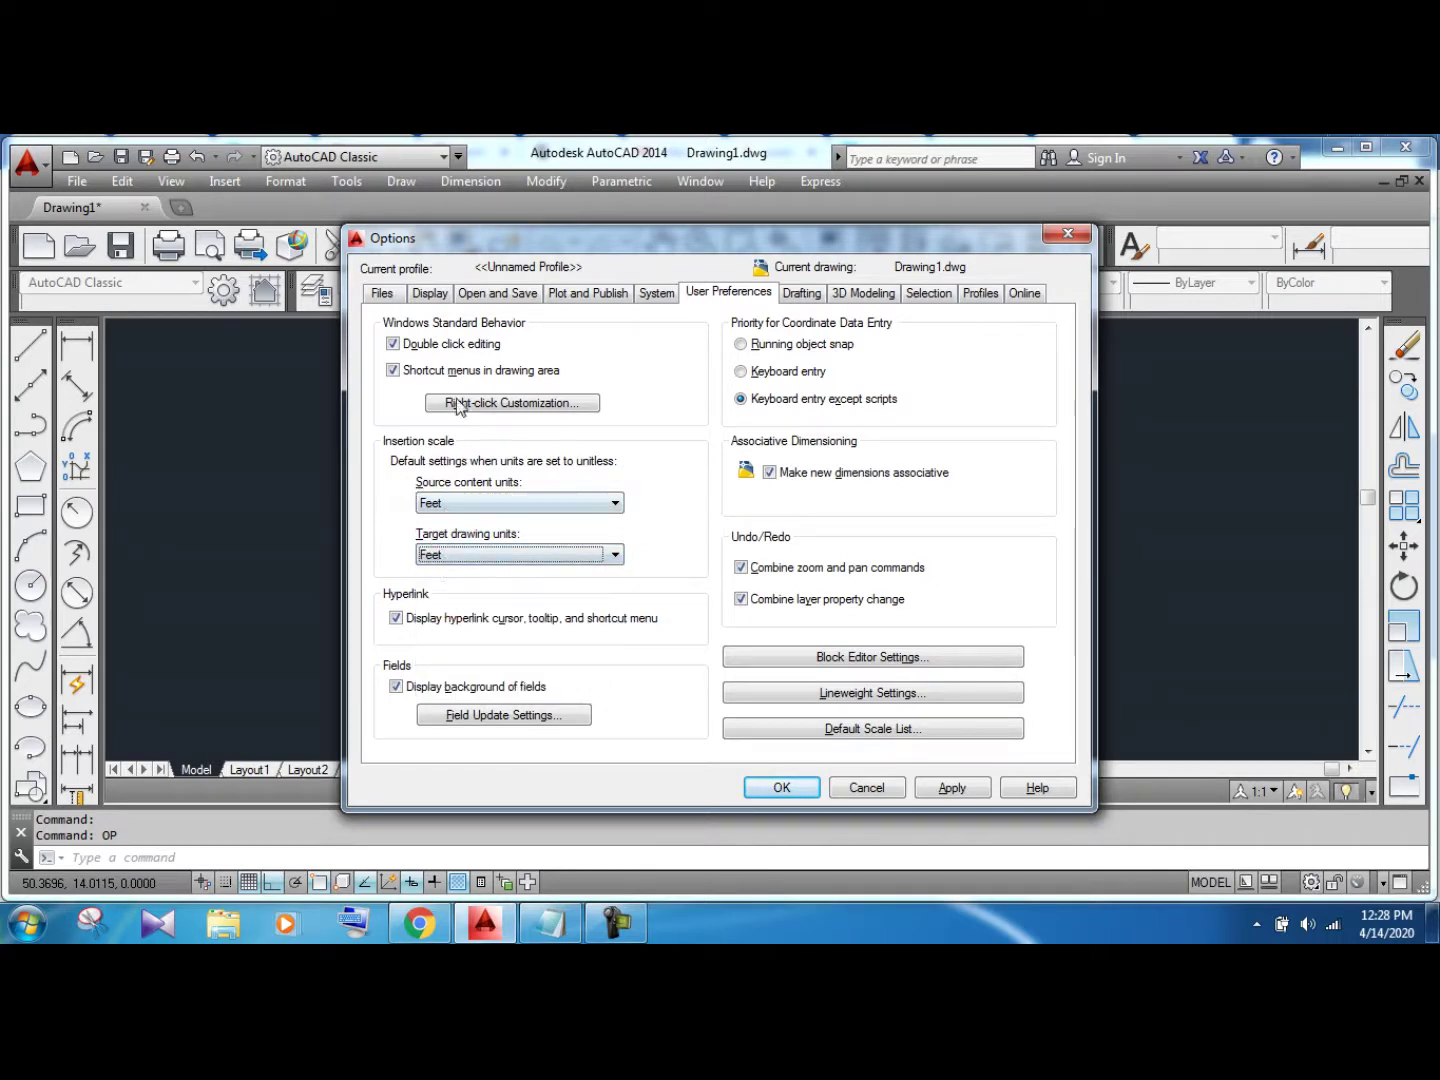
click(812, 296)
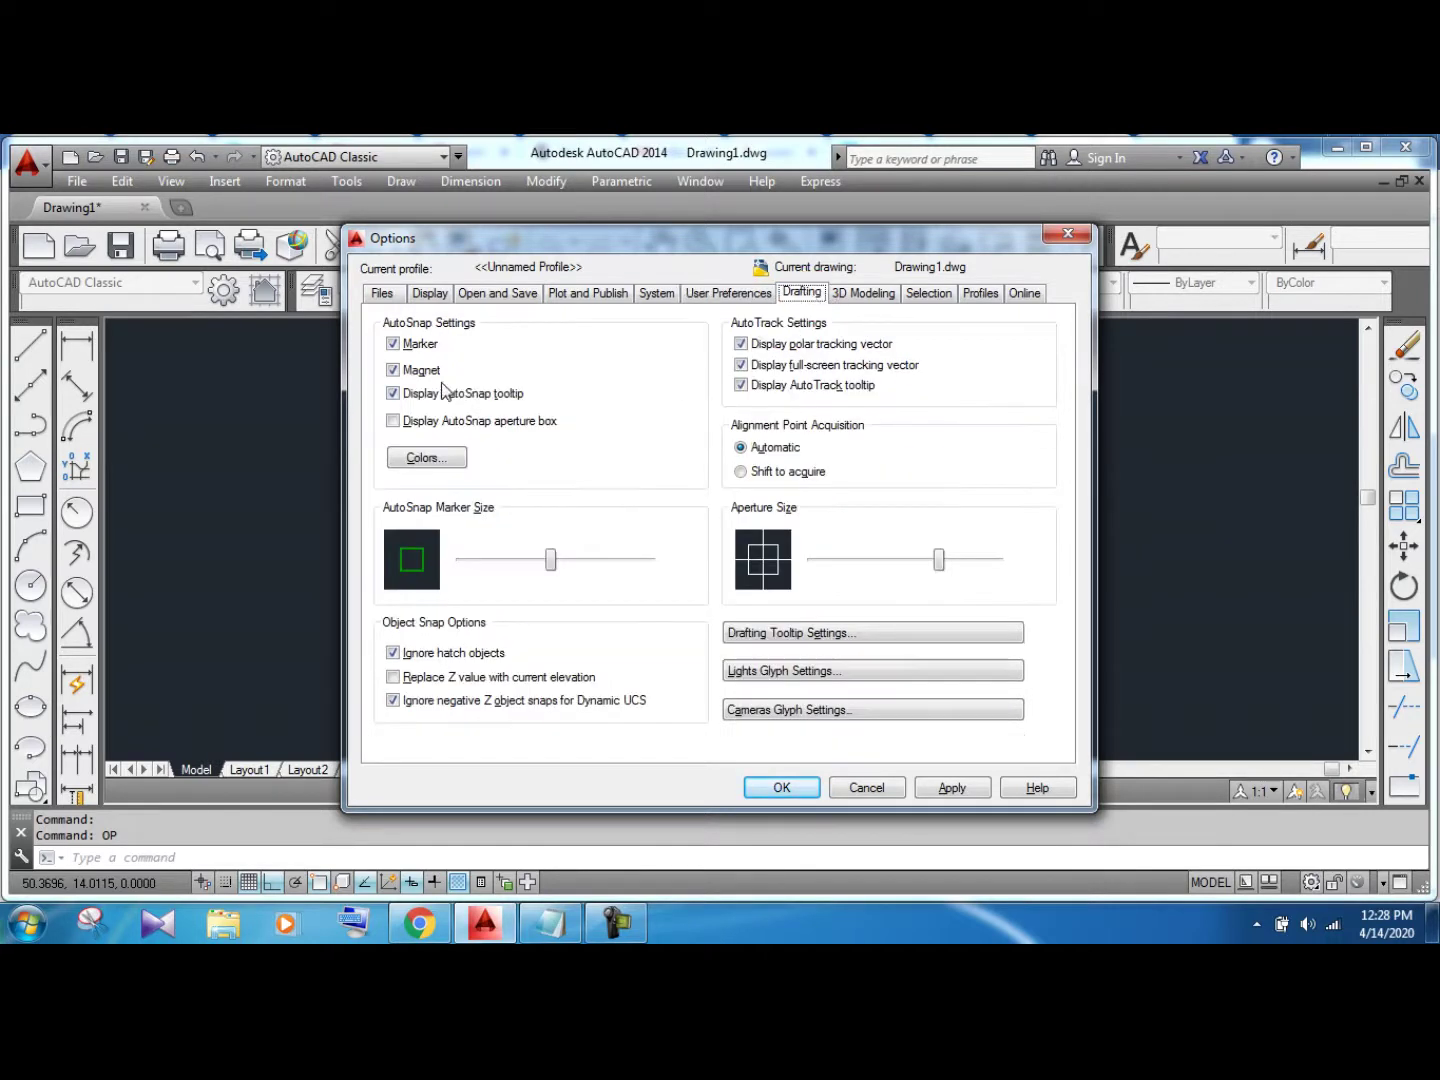
Show the AutoSnap aperture box and shrink the AutoSnap marker and aperture sizes
click(405, 350)
click(397, 428)
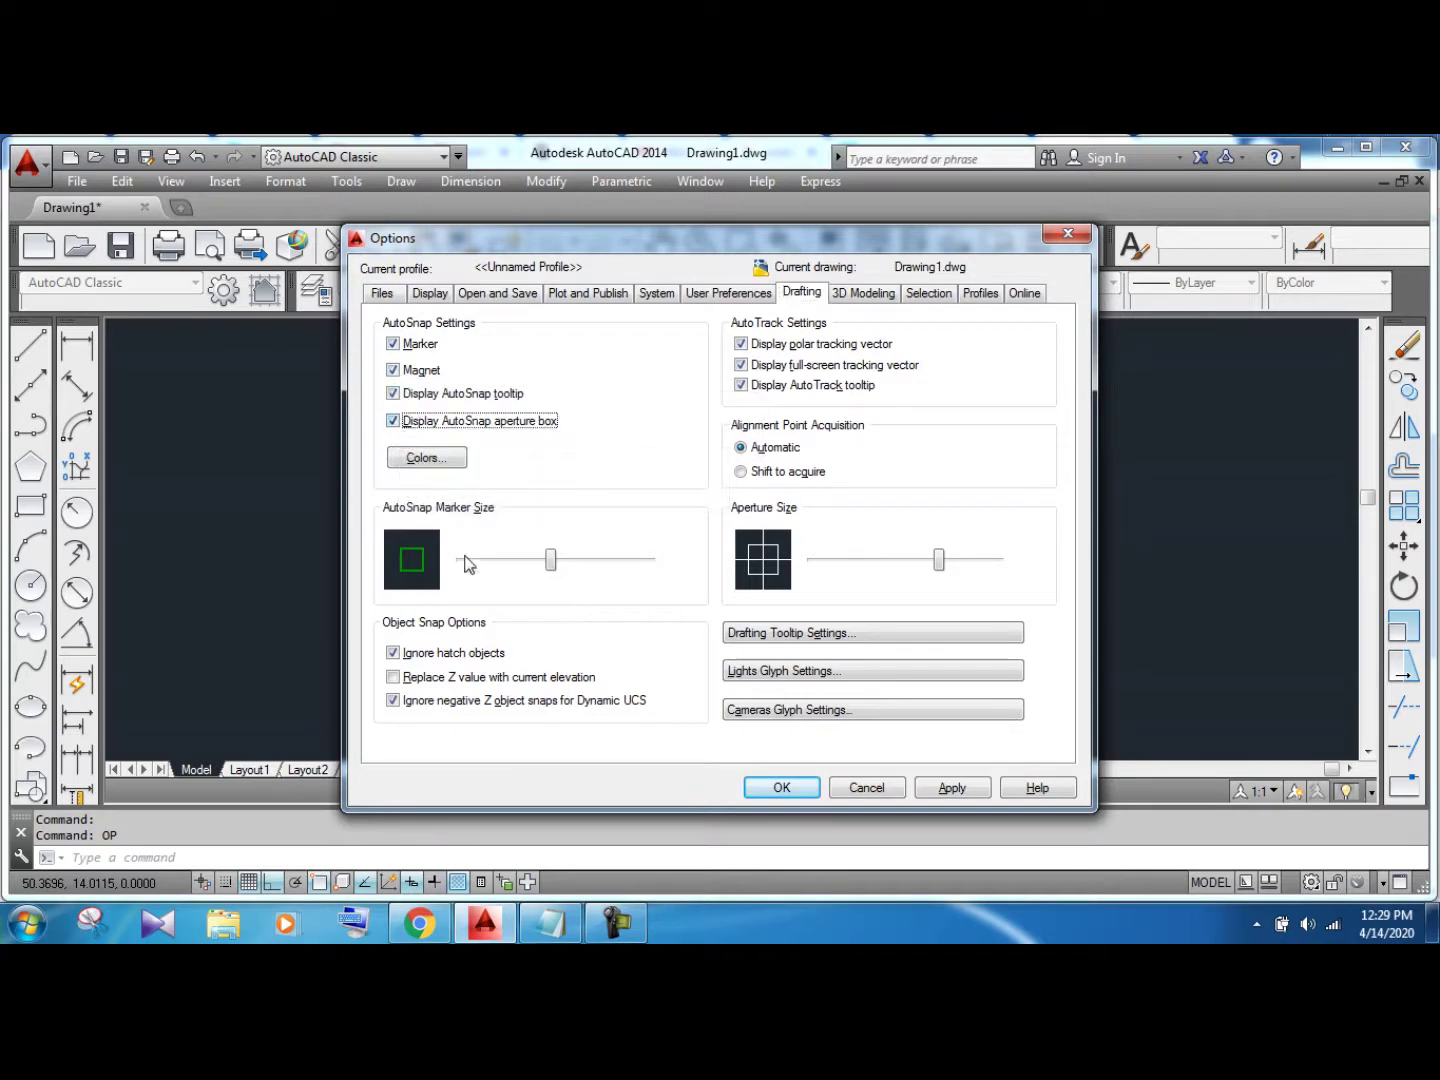
mouse_move(550, 560)
mouse_down()
mouse_move(488, 563)
mouse_move(572, 565)
mouse_move(512, 578)
mouse_move(520, 568)
mouse_up()
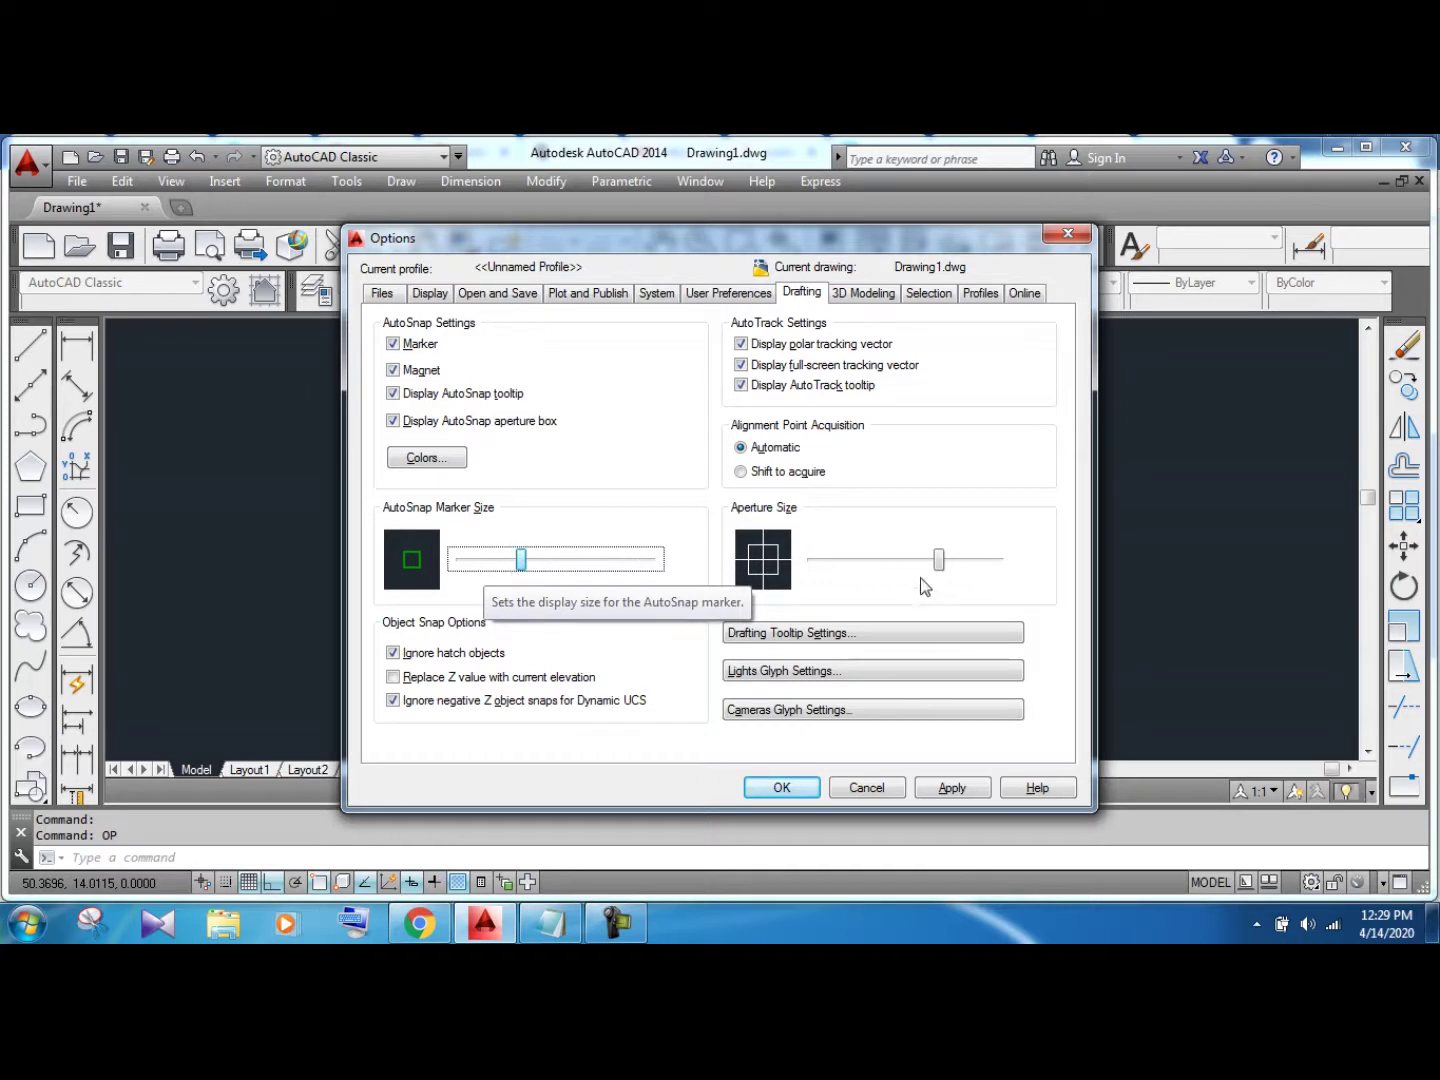
mouse_move(939, 563)
mouse_down()
mouse_move(884, 579)
mouse_move(970, 572)
mouse_move(875, 580)
mouse_move(907, 589)
mouse_up()
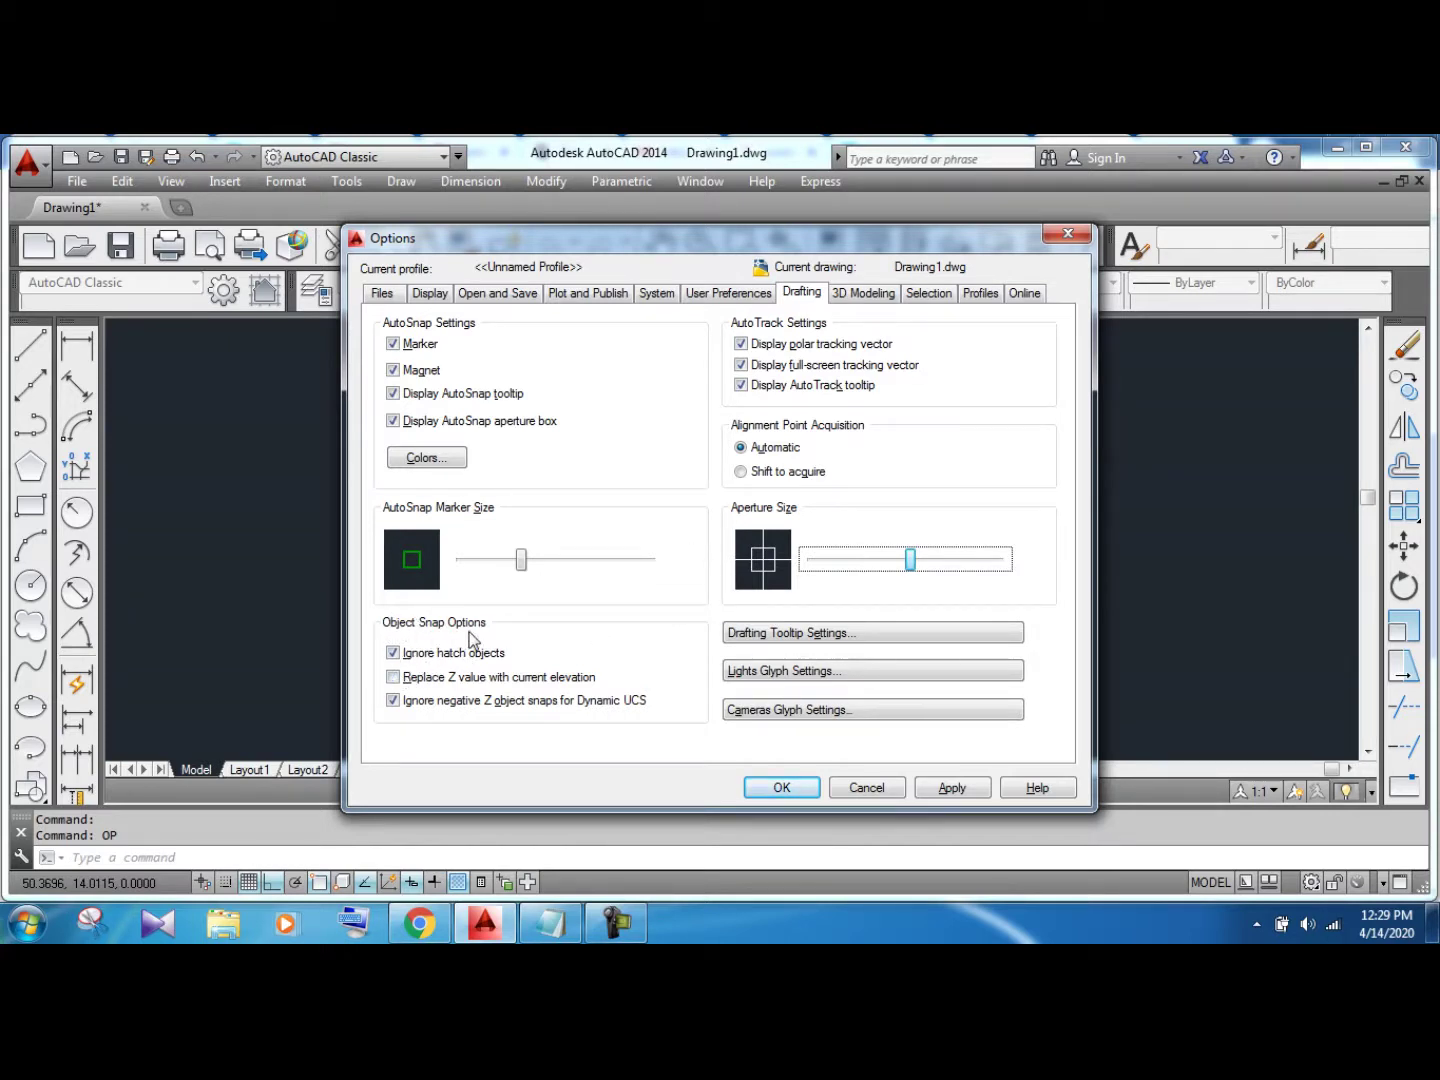
Turn on Replace Z value with current elevation, keeping Ignore hatch objects enabled
click(392, 677)
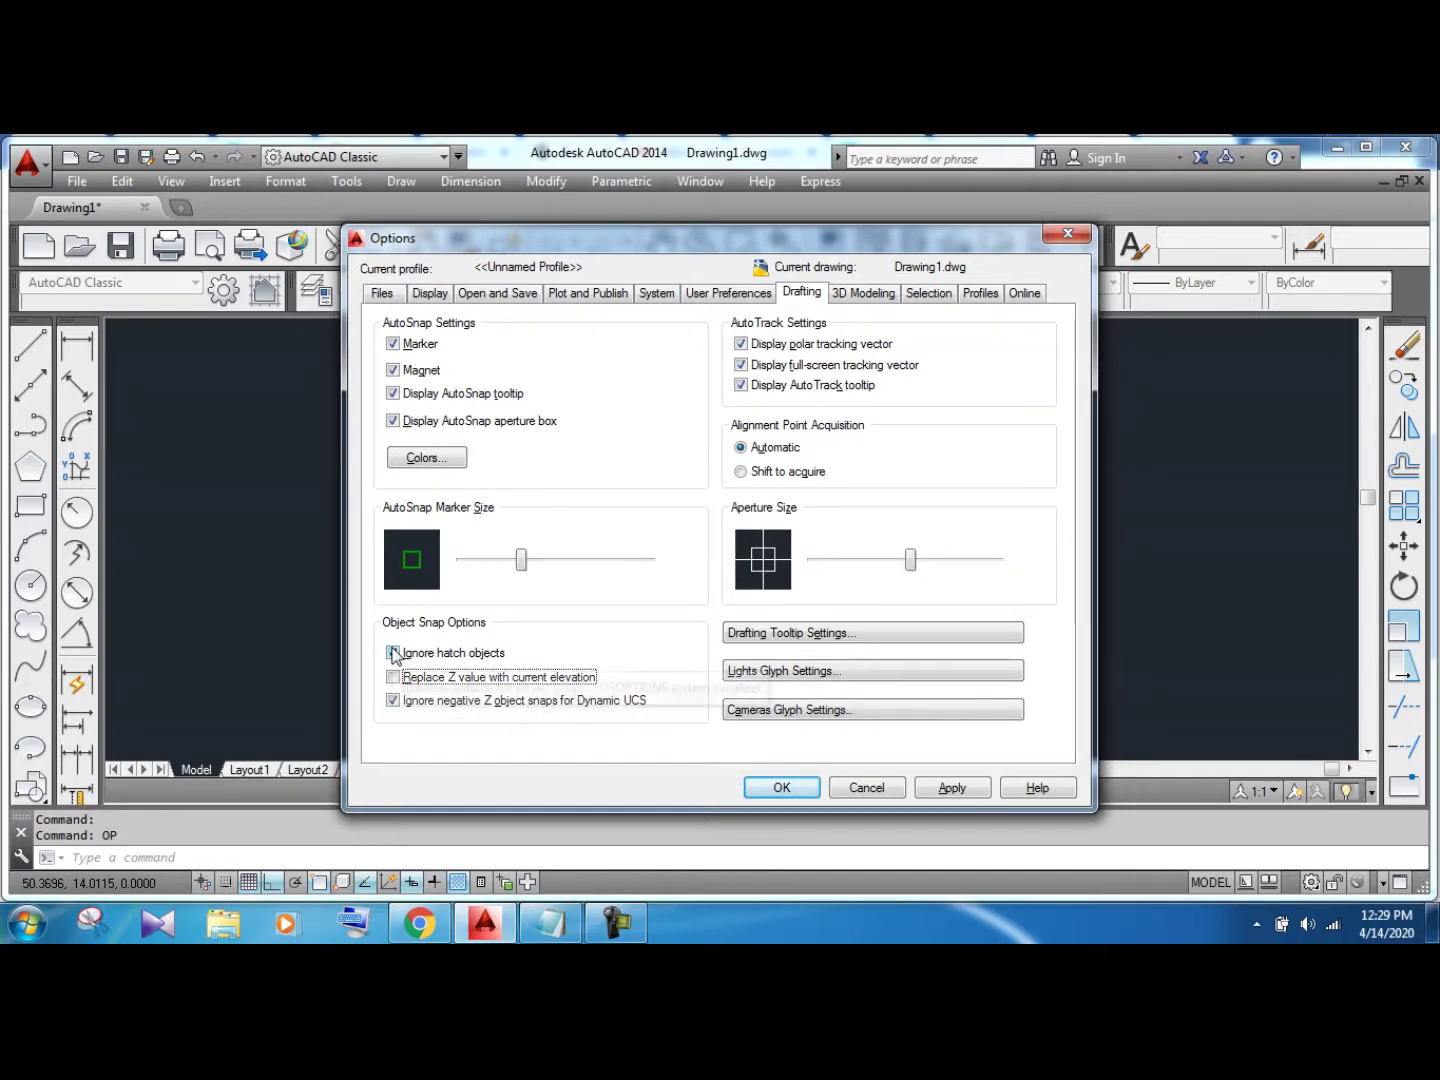
click(393, 653)
click(392, 653)
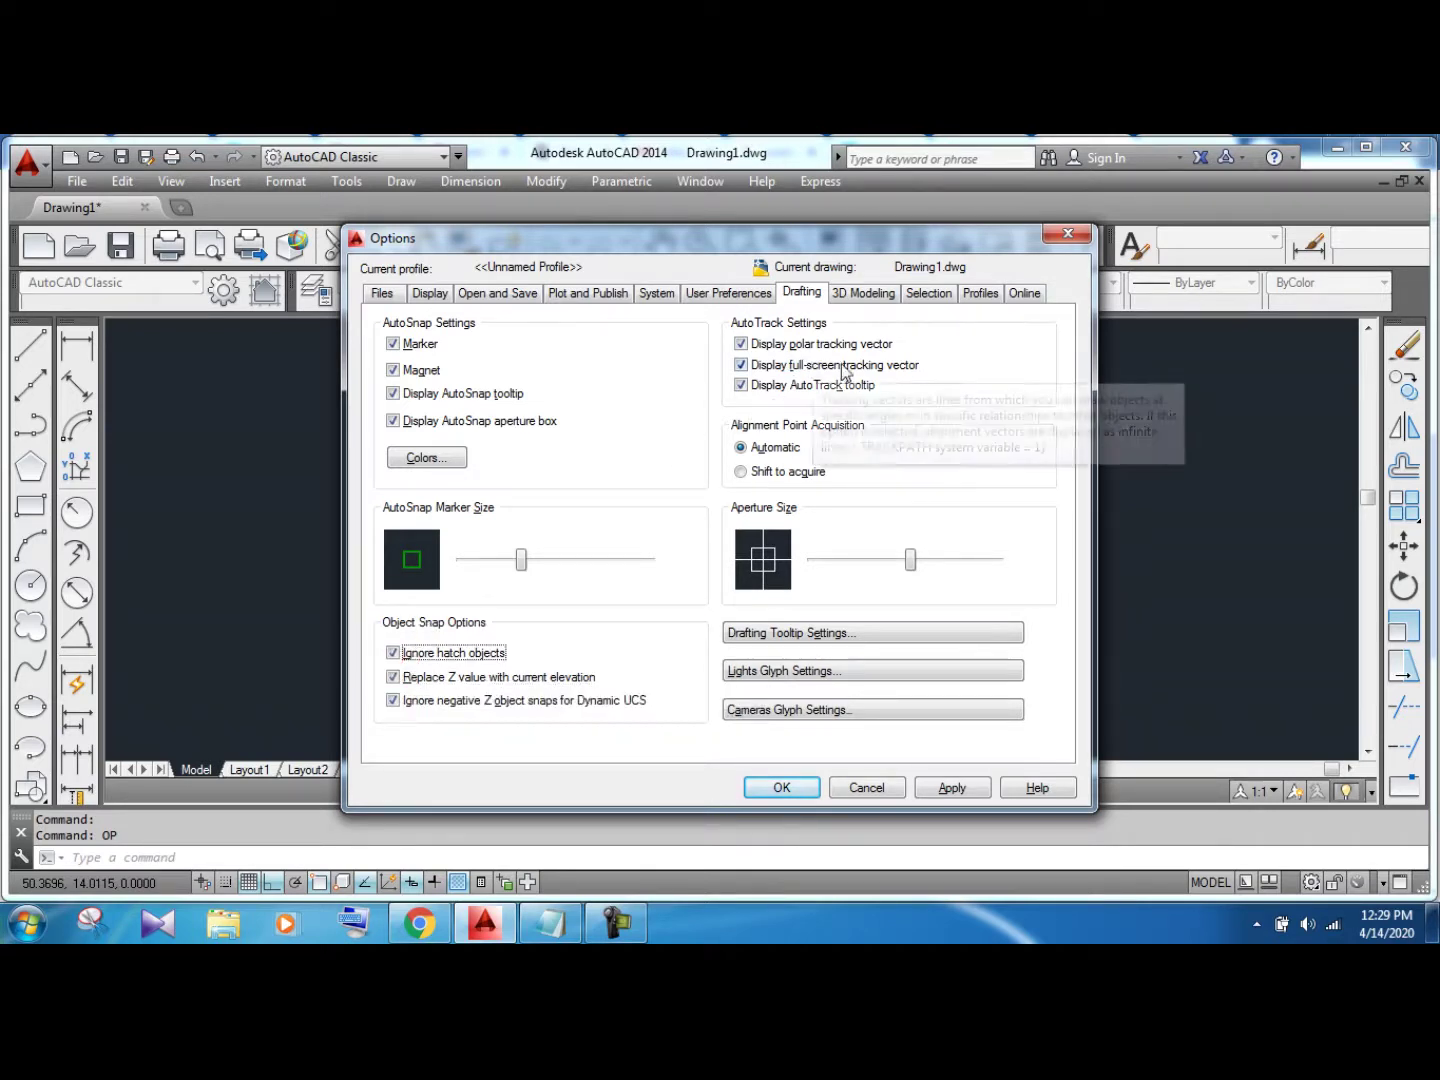
Set drafting tooltip size to 2, keep Black colour, and return transparency to 0%
click(769, 636)
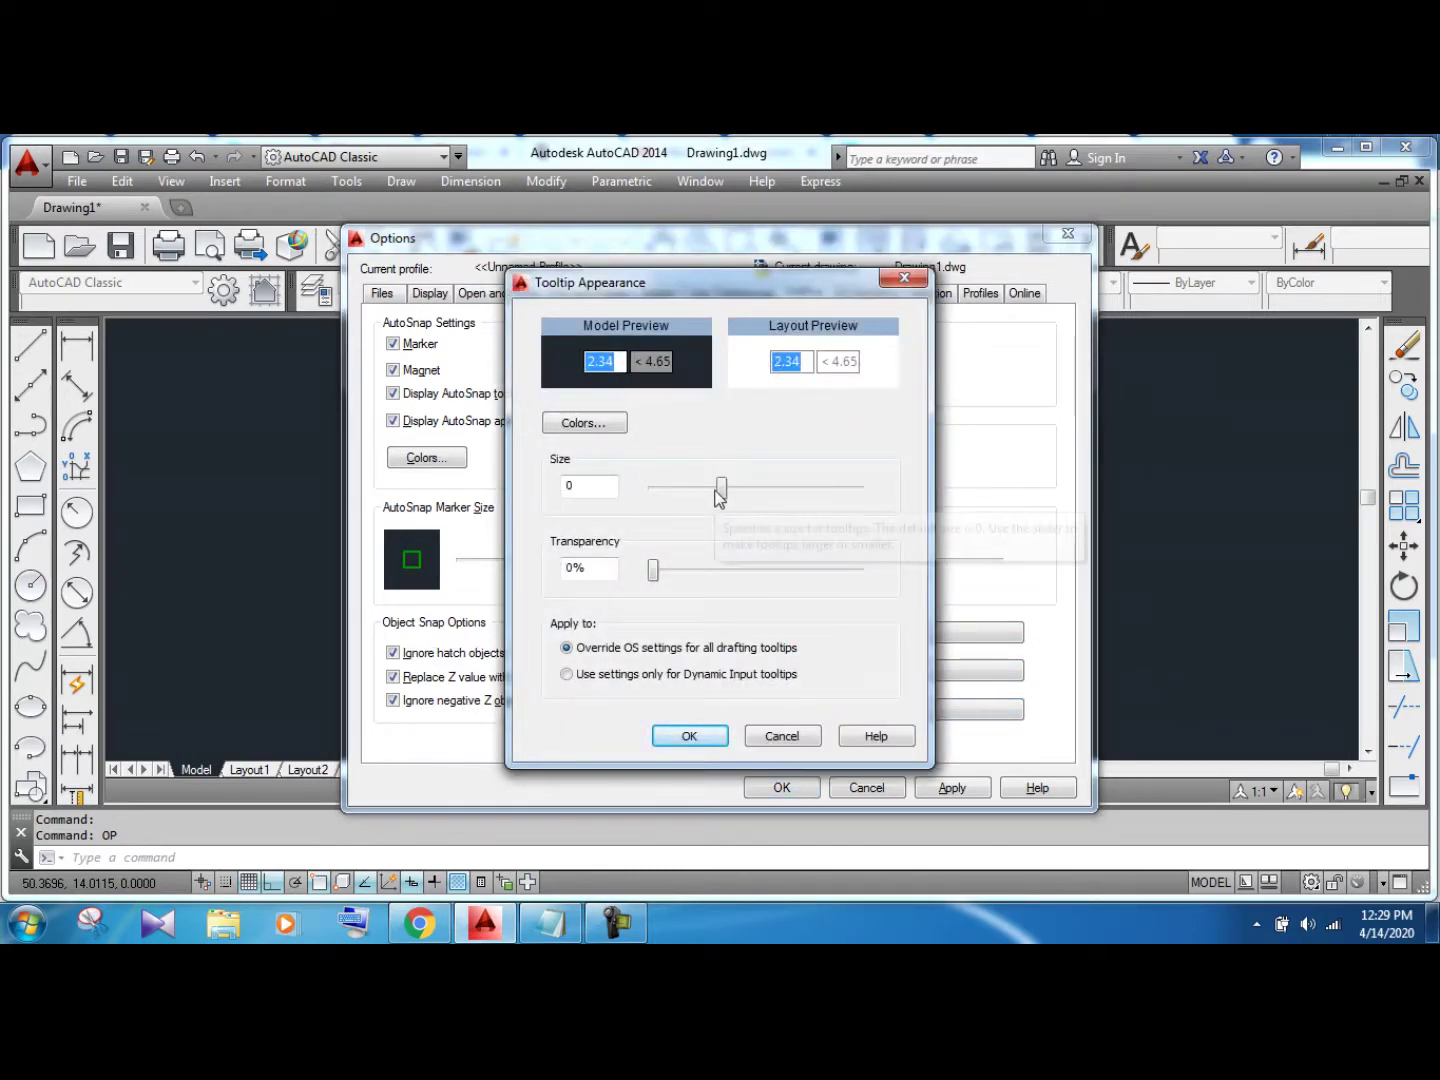
mouse_move(720, 490)
mouse_down()
mouse_move(860, 495)
mouse_move(652, 514)
mouse_move(812, 514)
mouse_move(759, 513)
mouse_up()
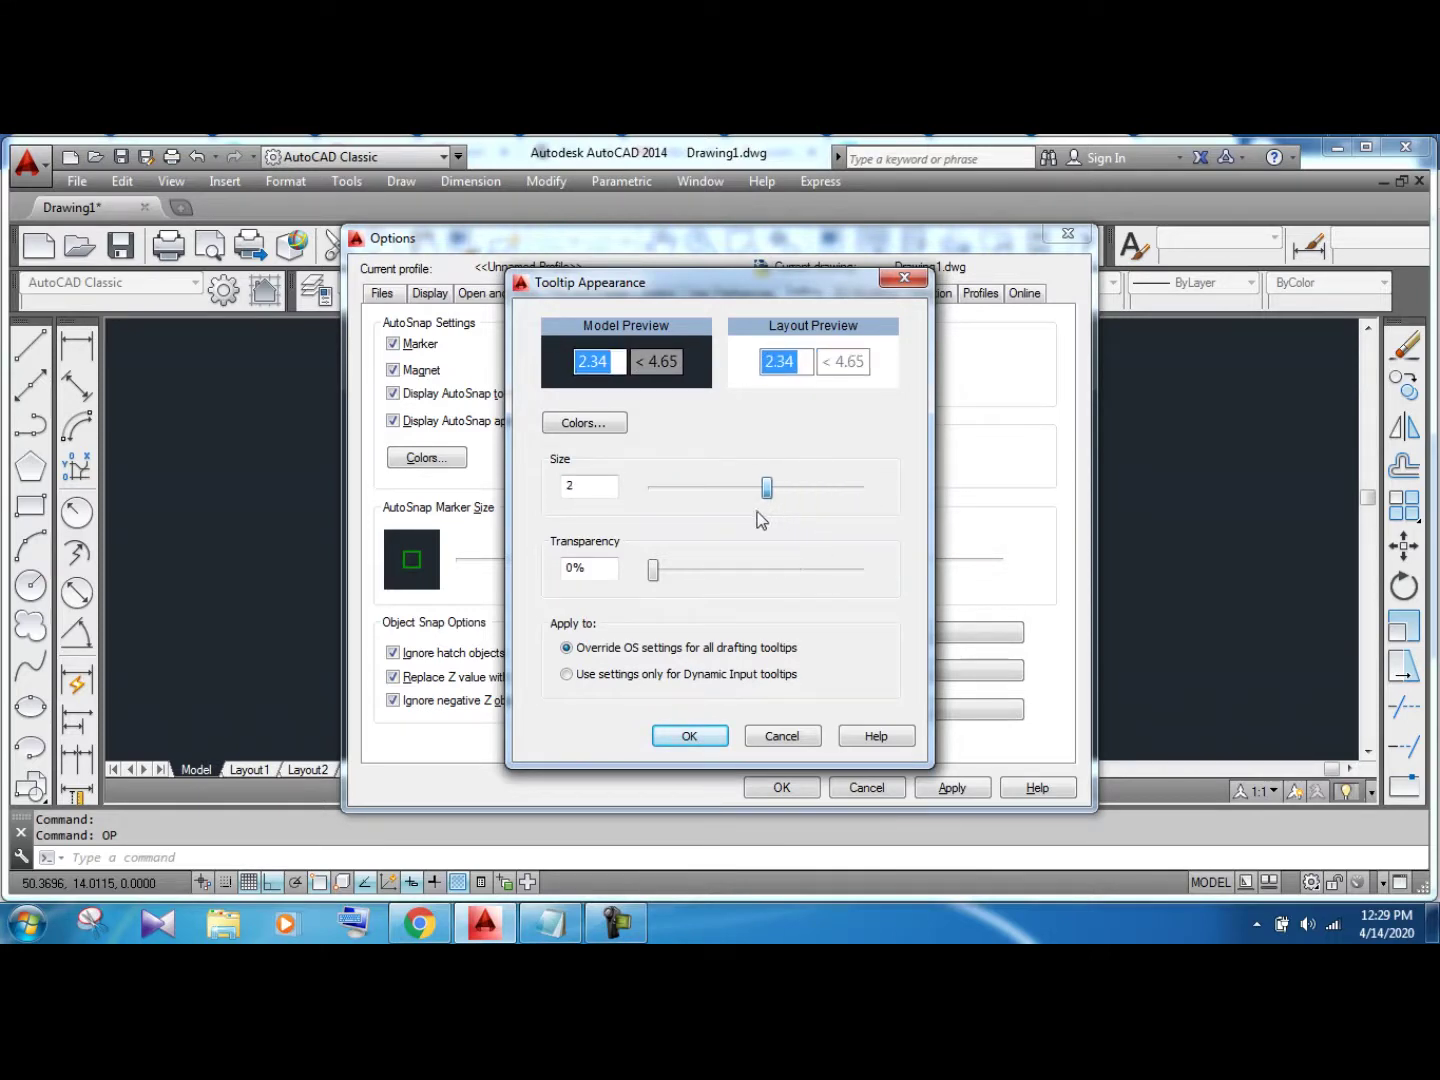
click(589, 425)
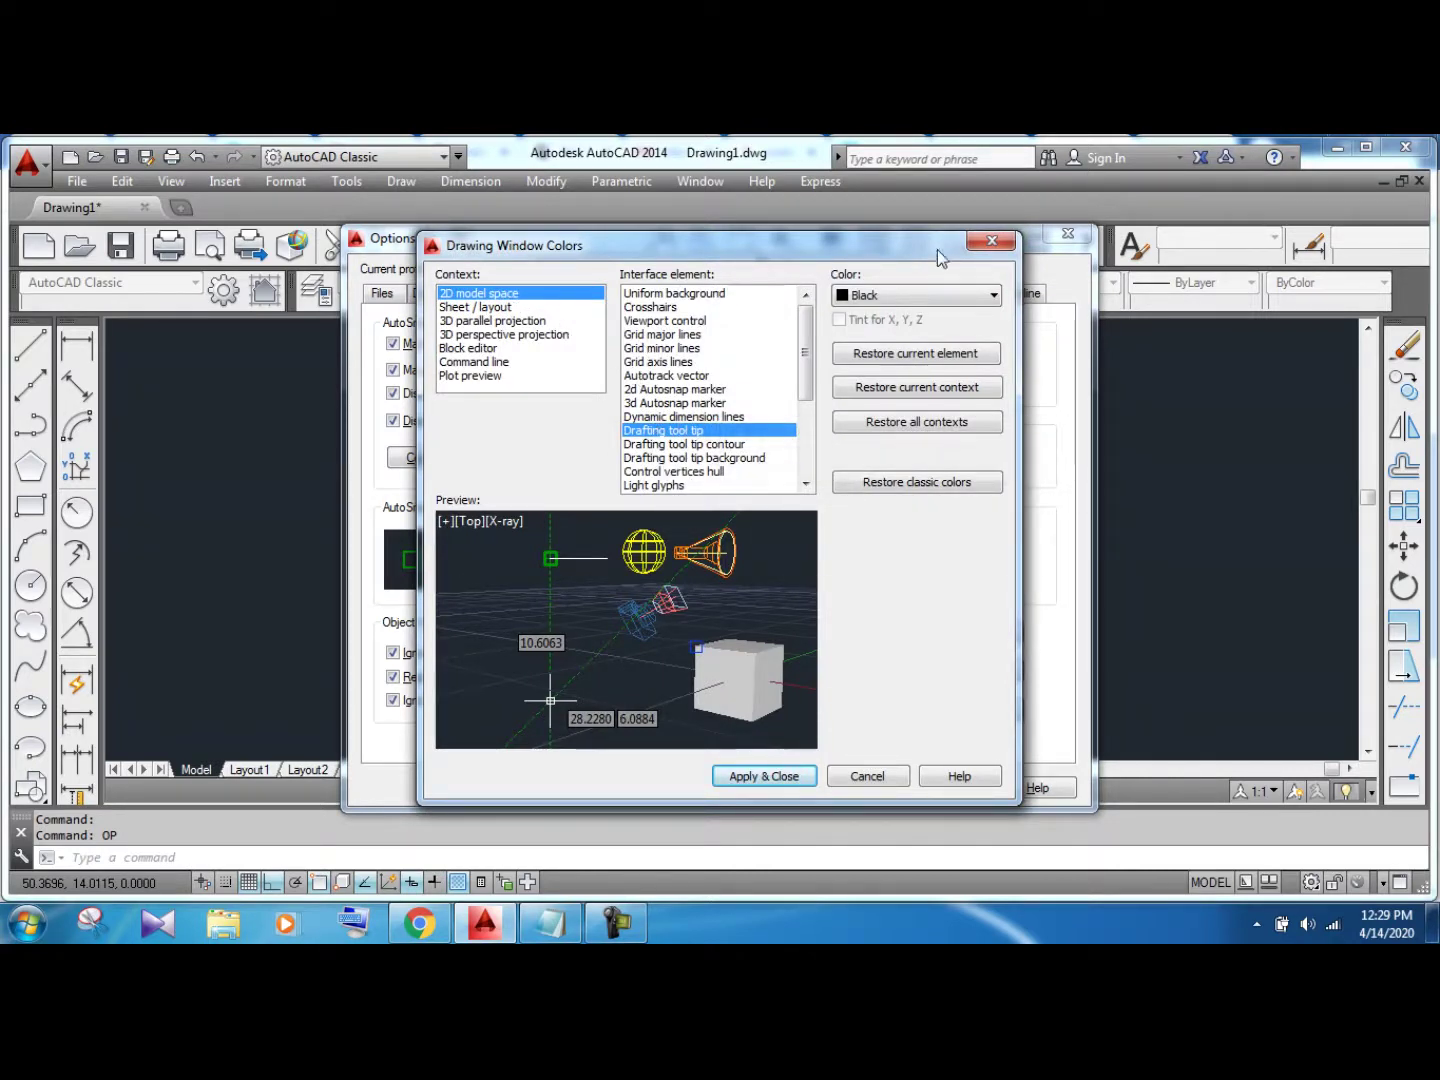
click(912, 293)
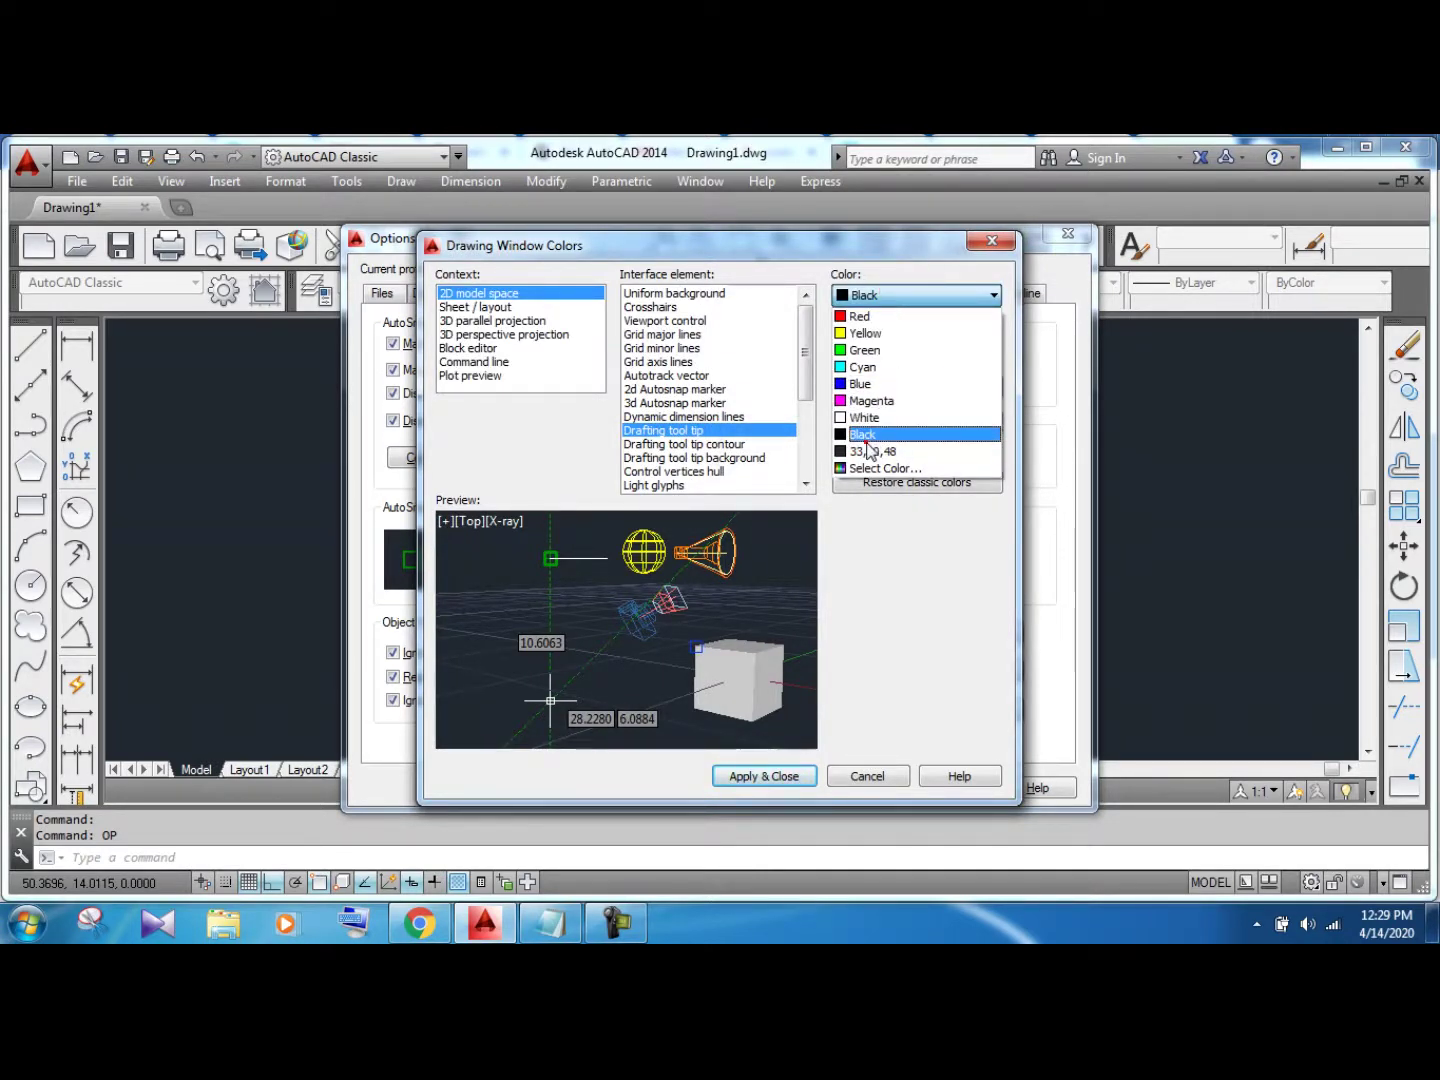
click(866, 436)
click(991, 244)
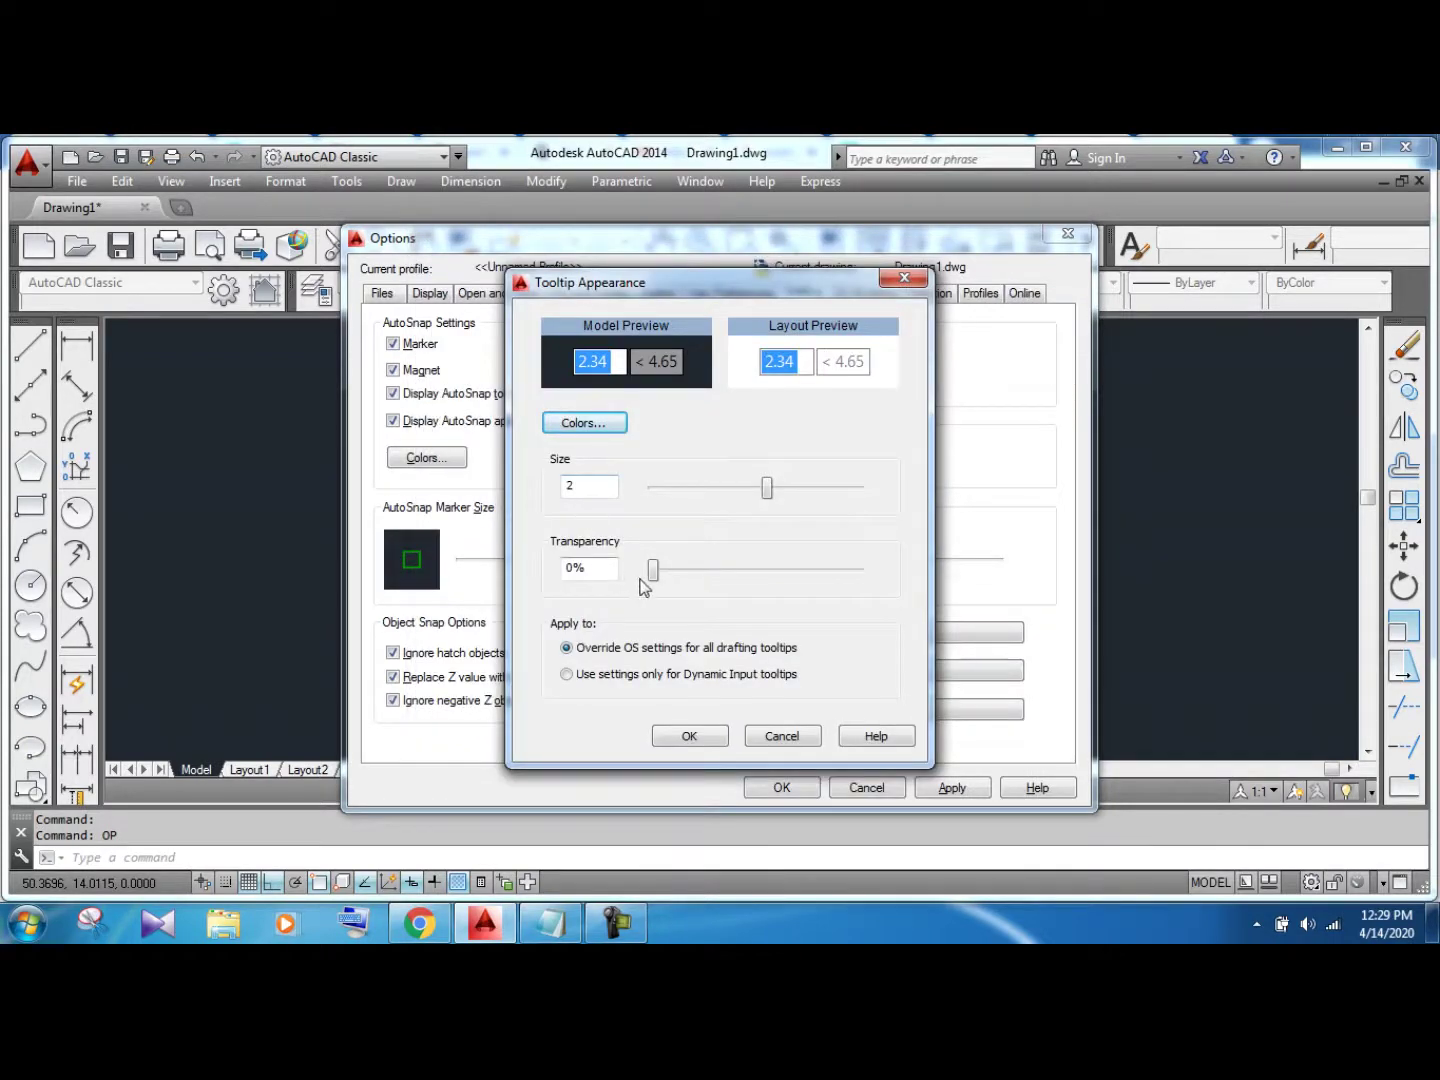
mouse_move(652, 569)
mouse_down()
mouse_move(859, 571)
mouse_move(579, 600)
mouse_up()
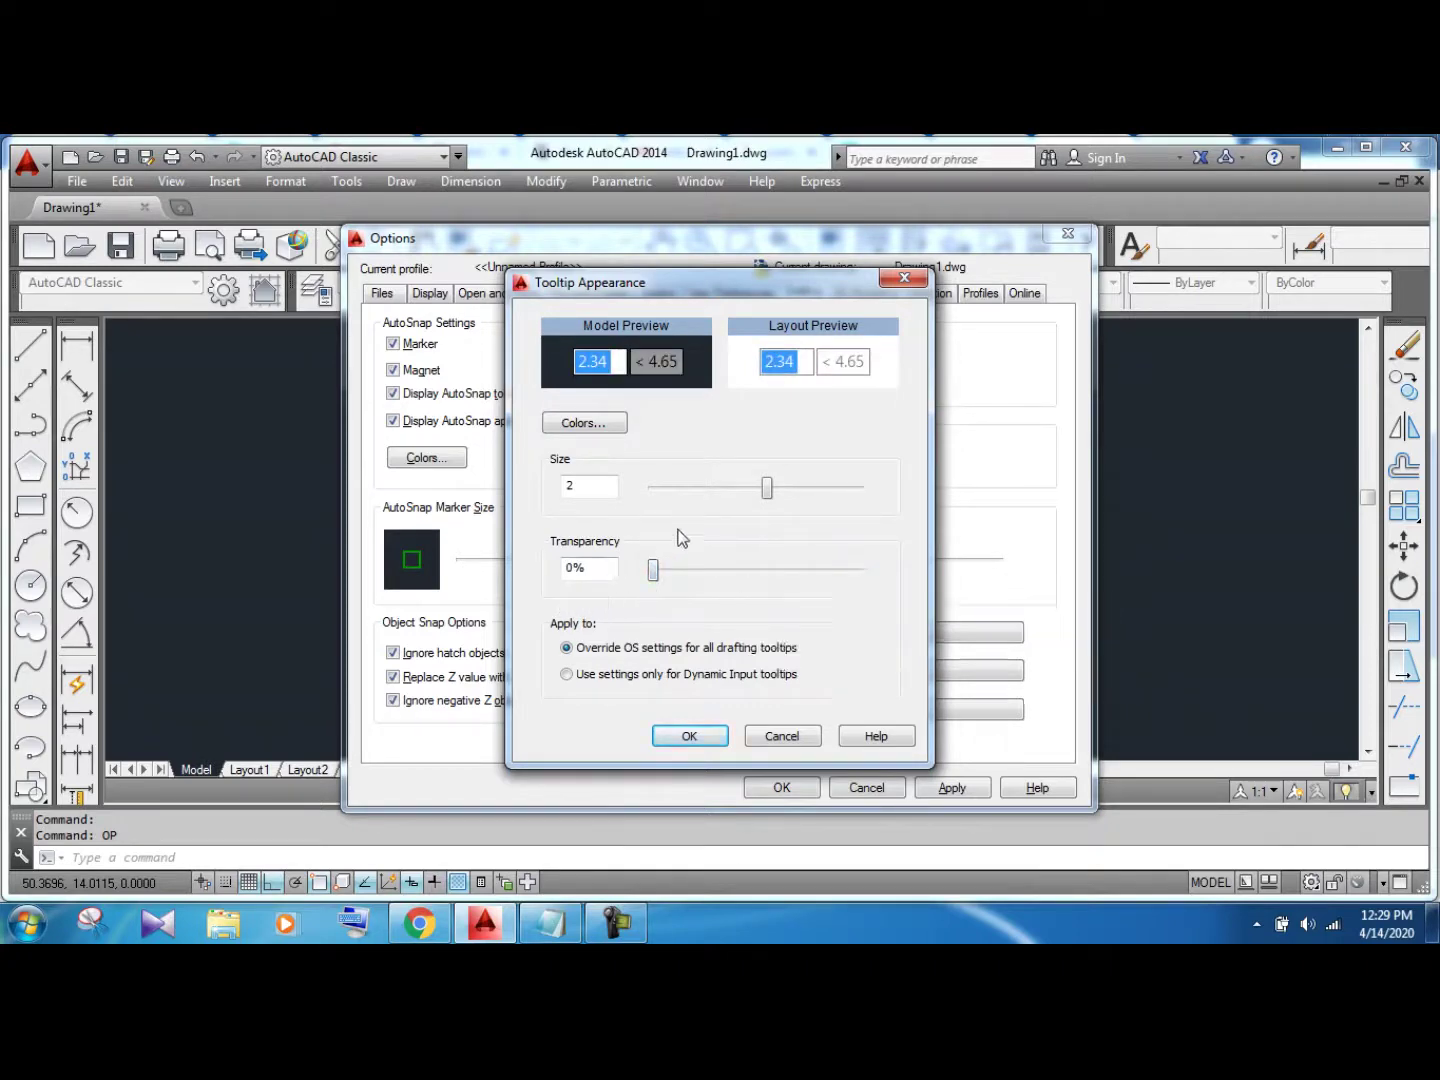
click(777, 736)
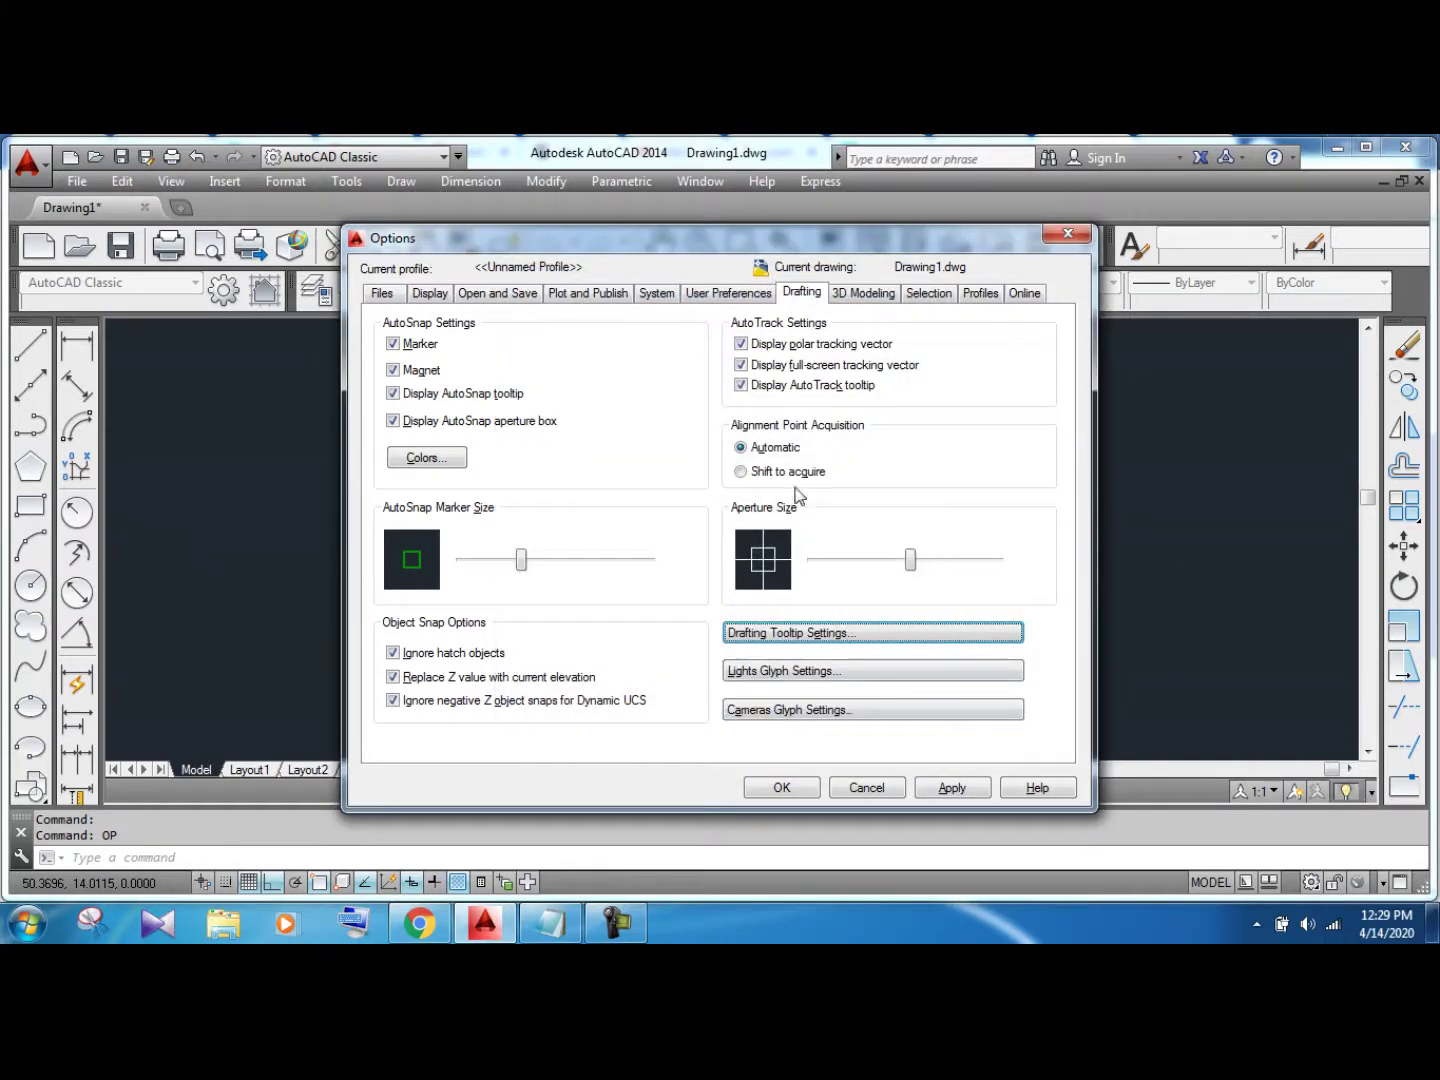
Review light glyph size and confirm the orange 250,125,0 glyph colour, then cancel unchanged
click(786, 668)
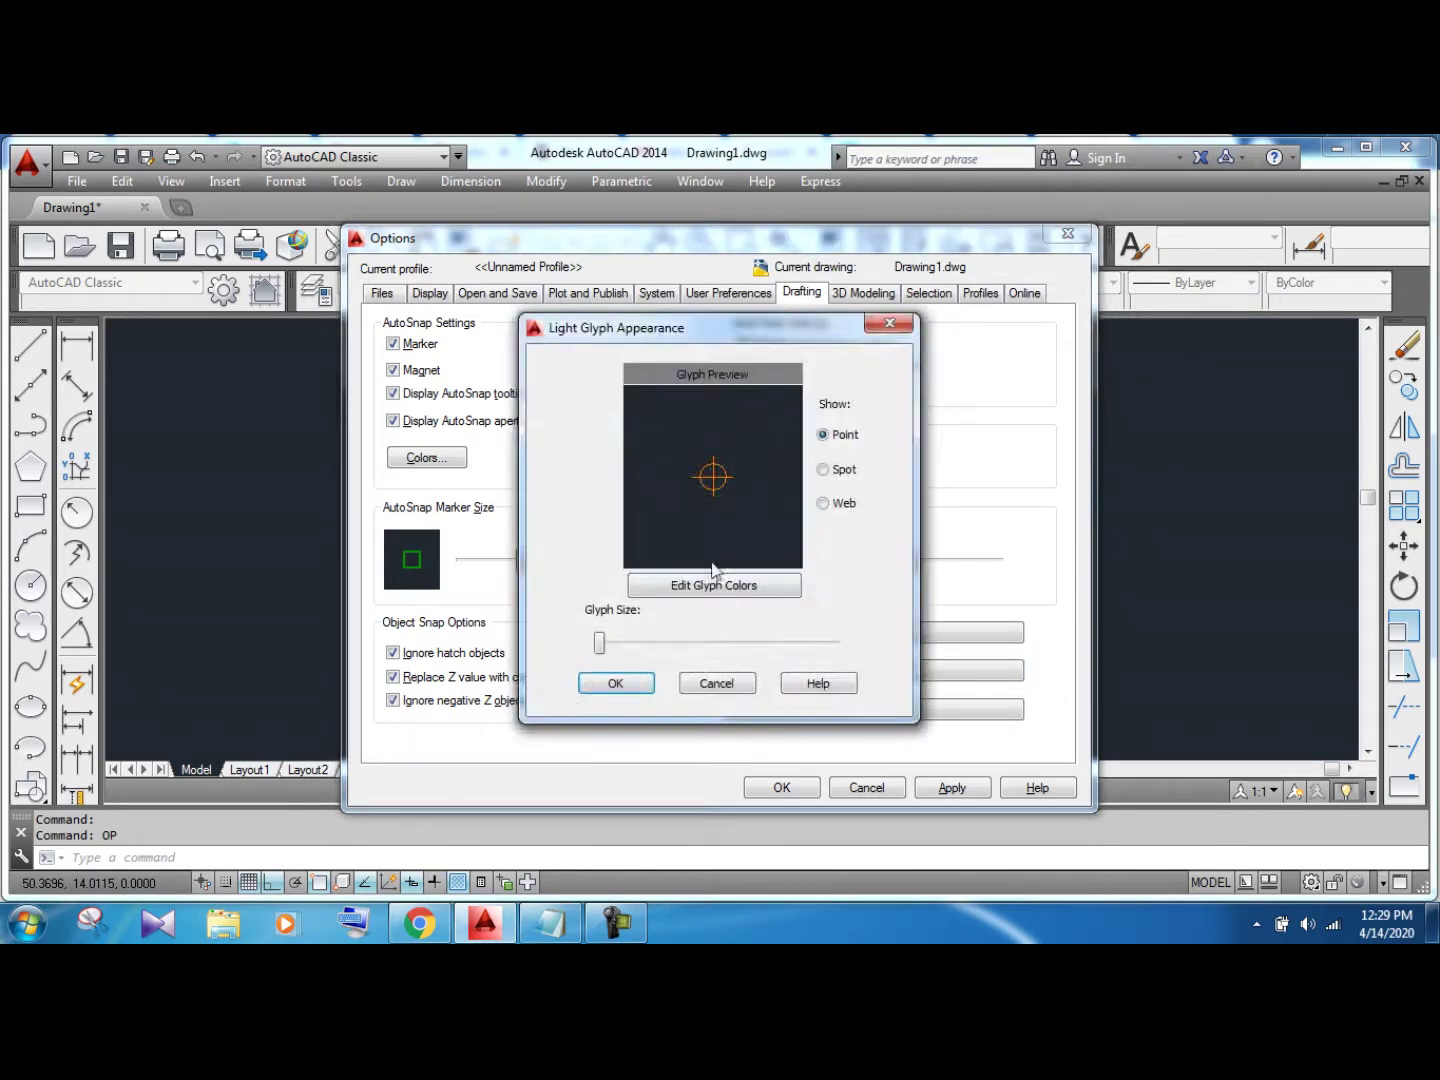
mouse_move(599, 643)
mouse_down()
mouse_move(825, 644)
mouse_move(598, 681)
mouse_up()
click(668, 593)
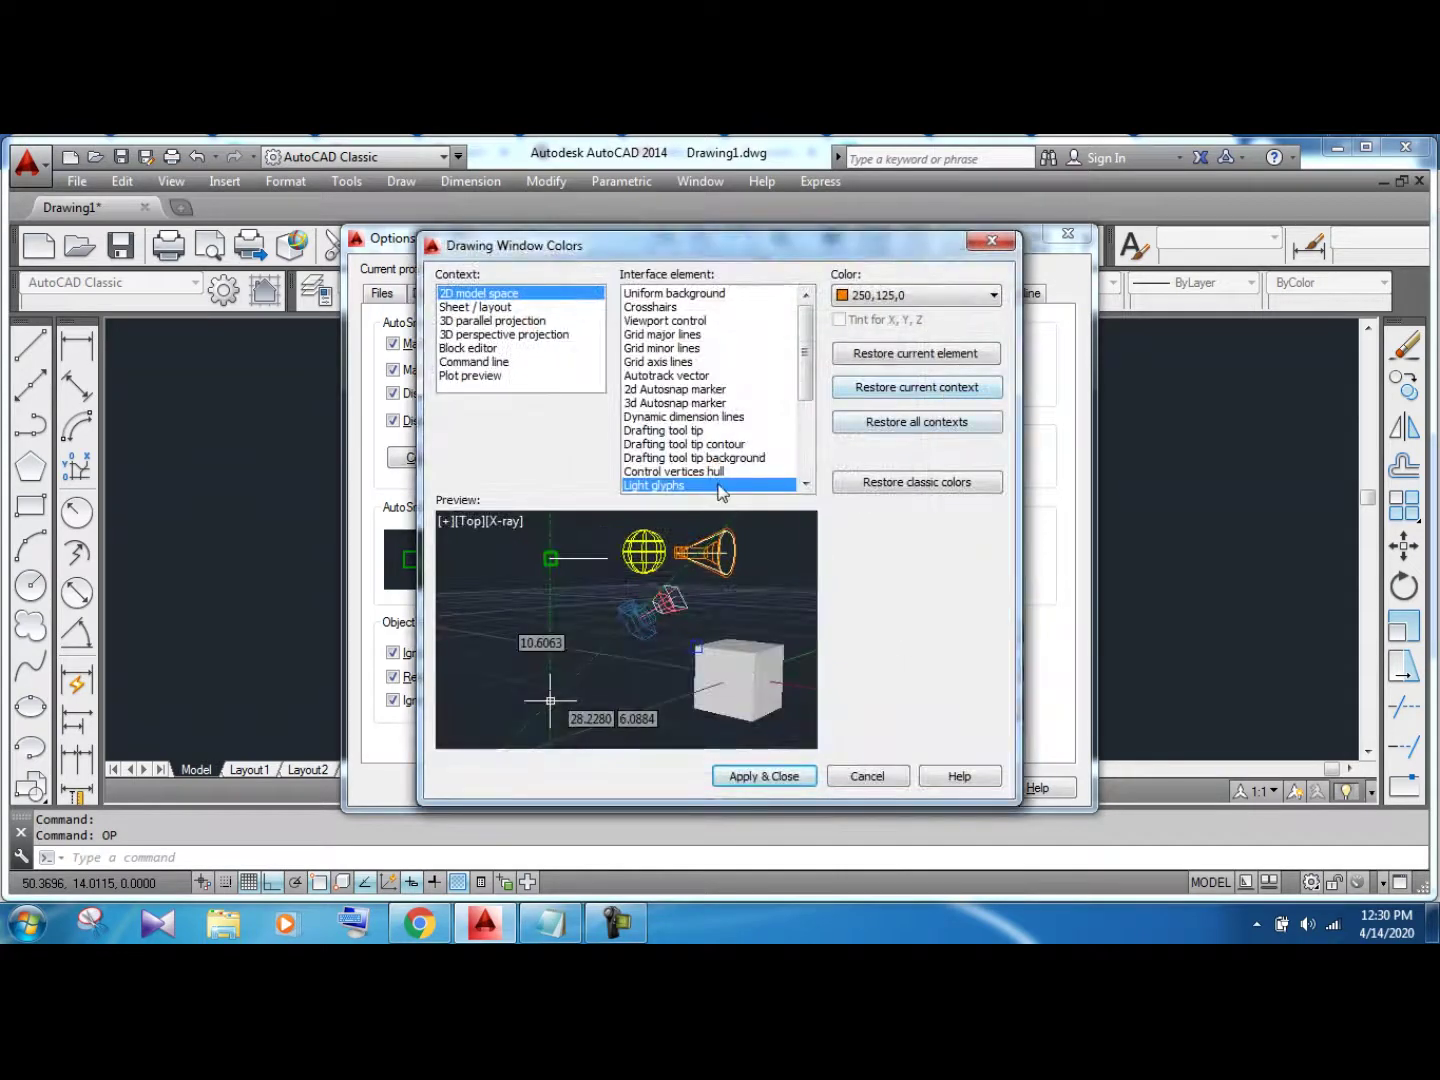
click(901, 296)
click(901, 296)
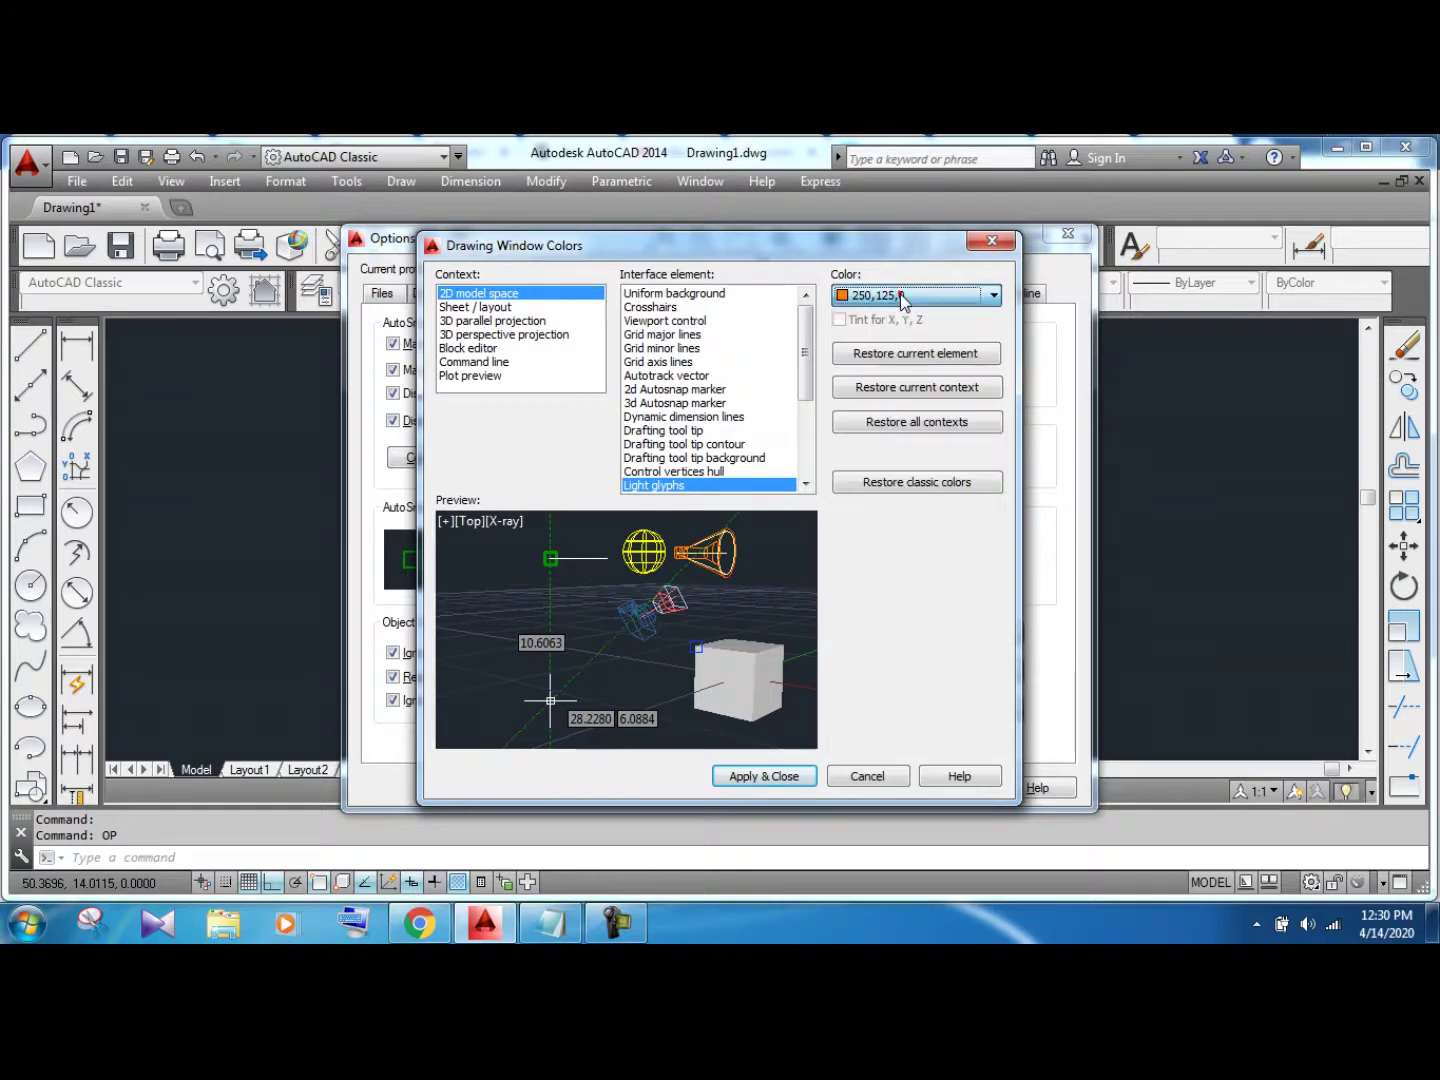
click(992, 241)
click(745, 687)
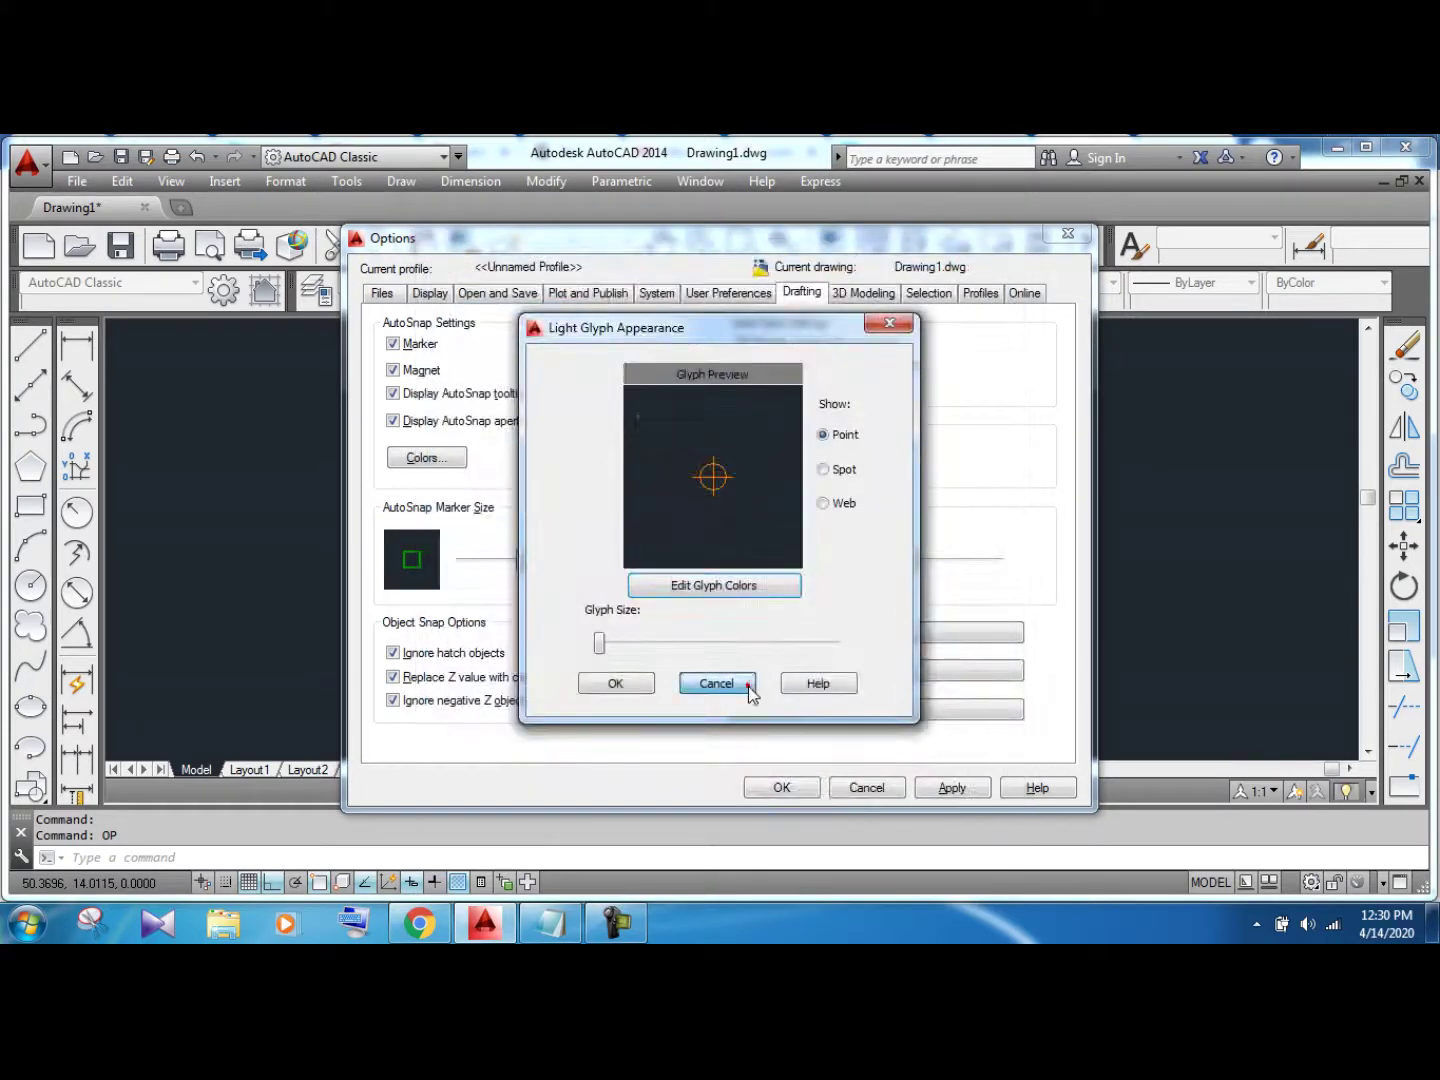
Try a larger camera glyph and review its colour, then cancel the camera glyph settings
click(803, 710)
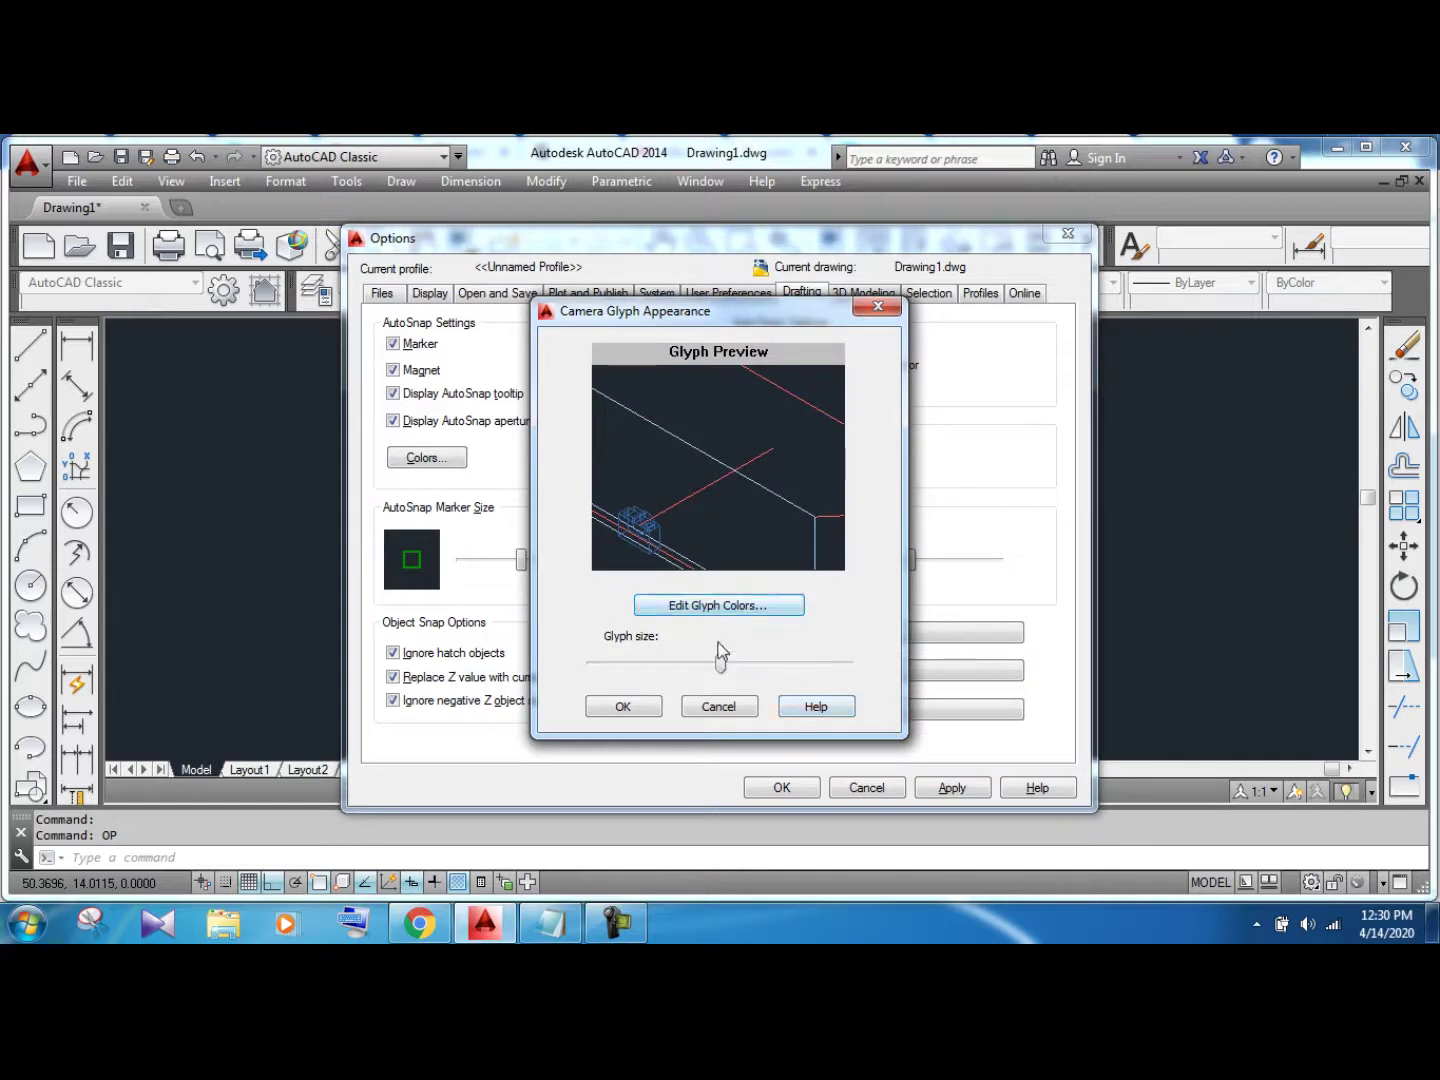
mouse_move(720, 664)
mouse_down()
mouse_move(760, 663)
mouse_move(722, 689)
mouse_up()
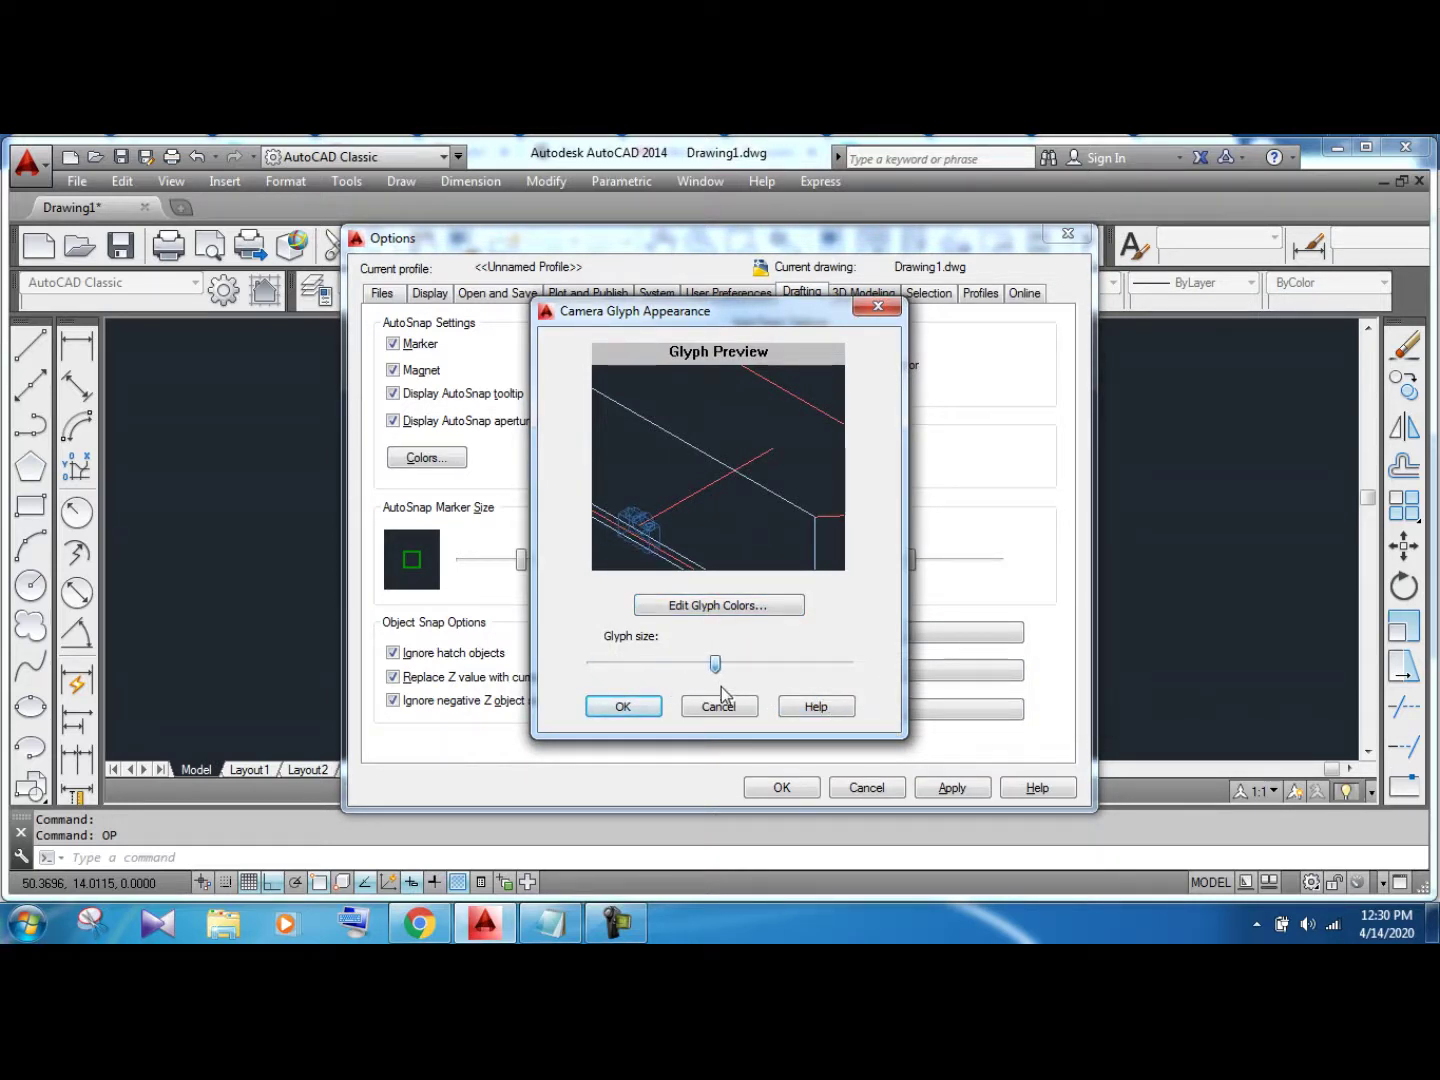
click(720, 606)
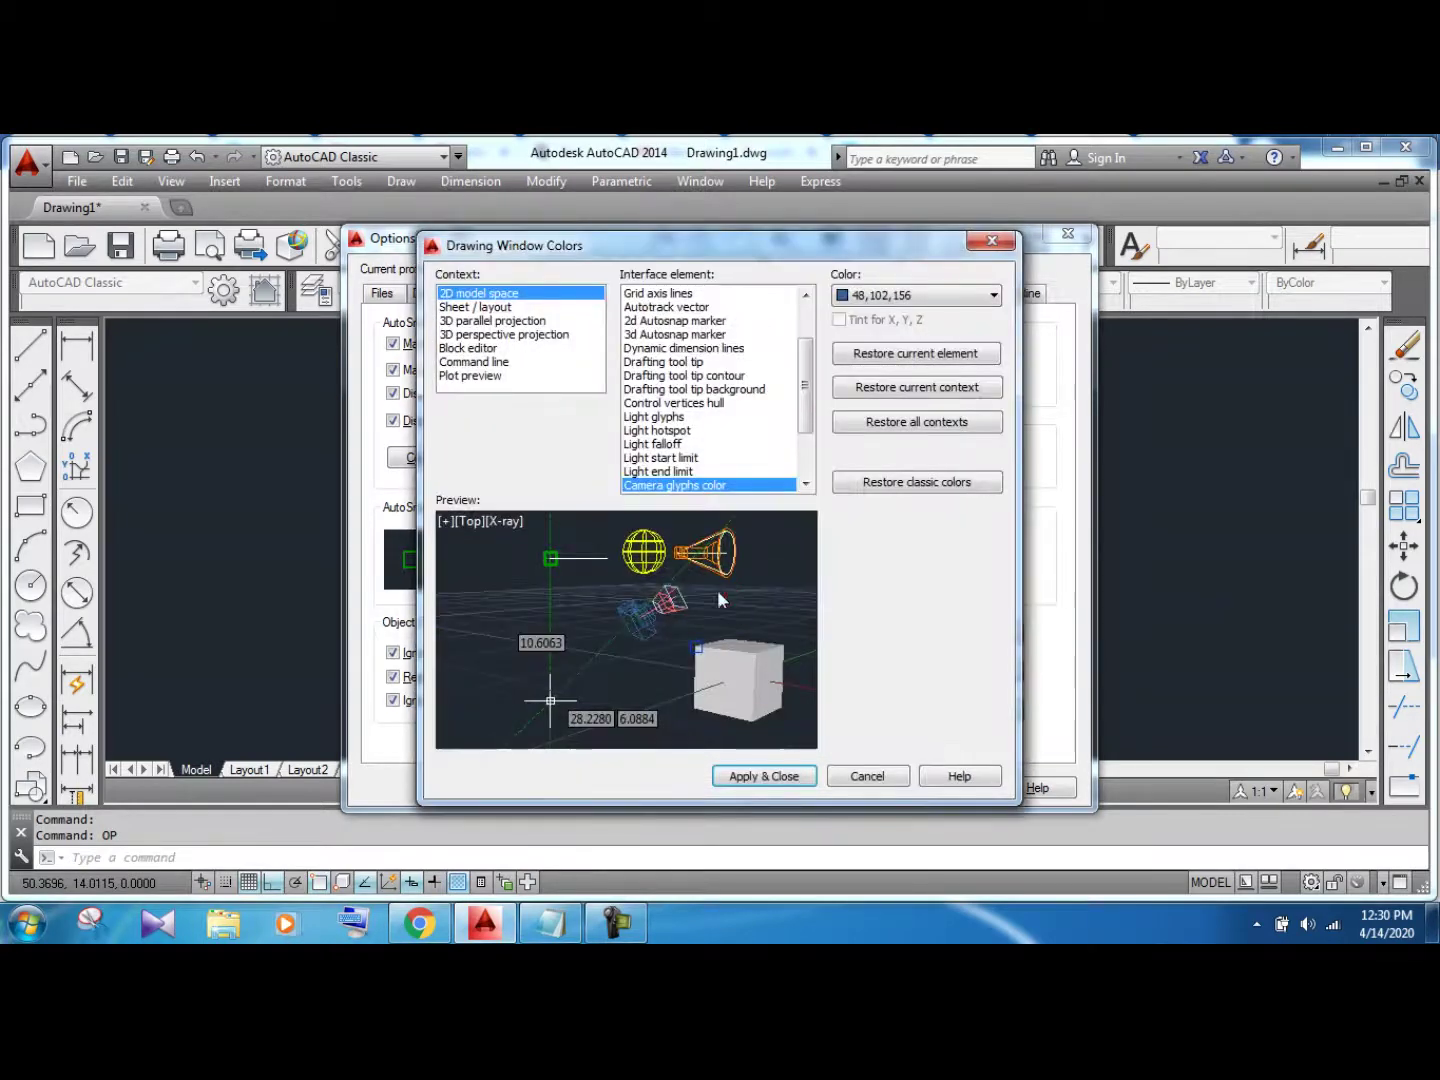
click(879, 296)
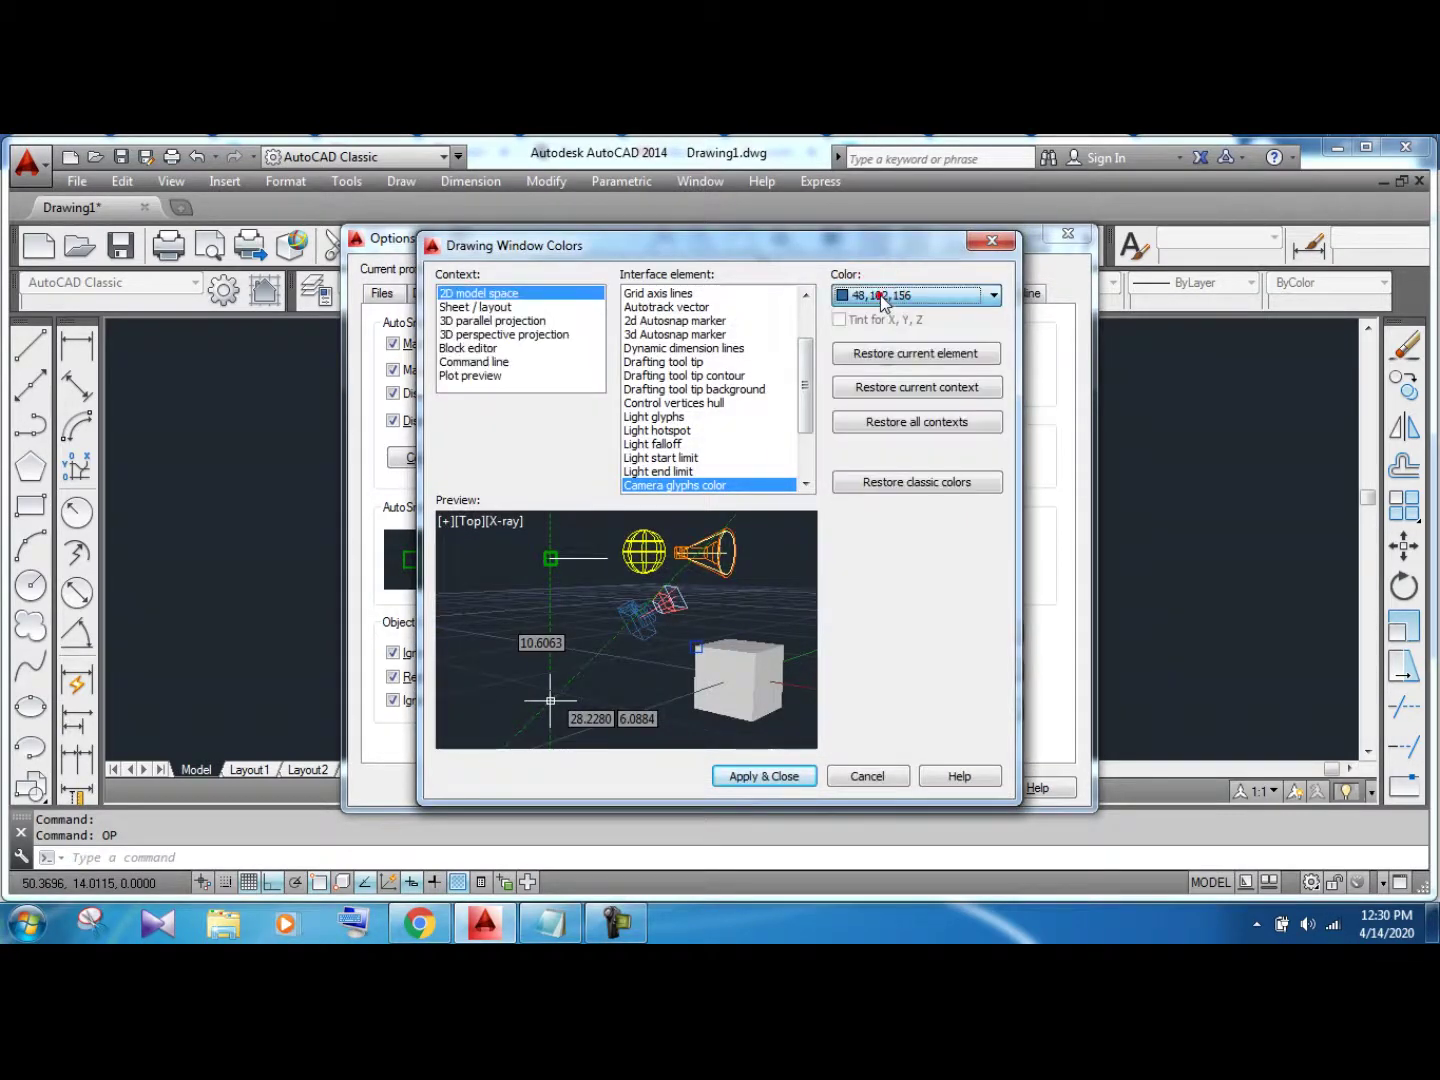
click(866, 777)
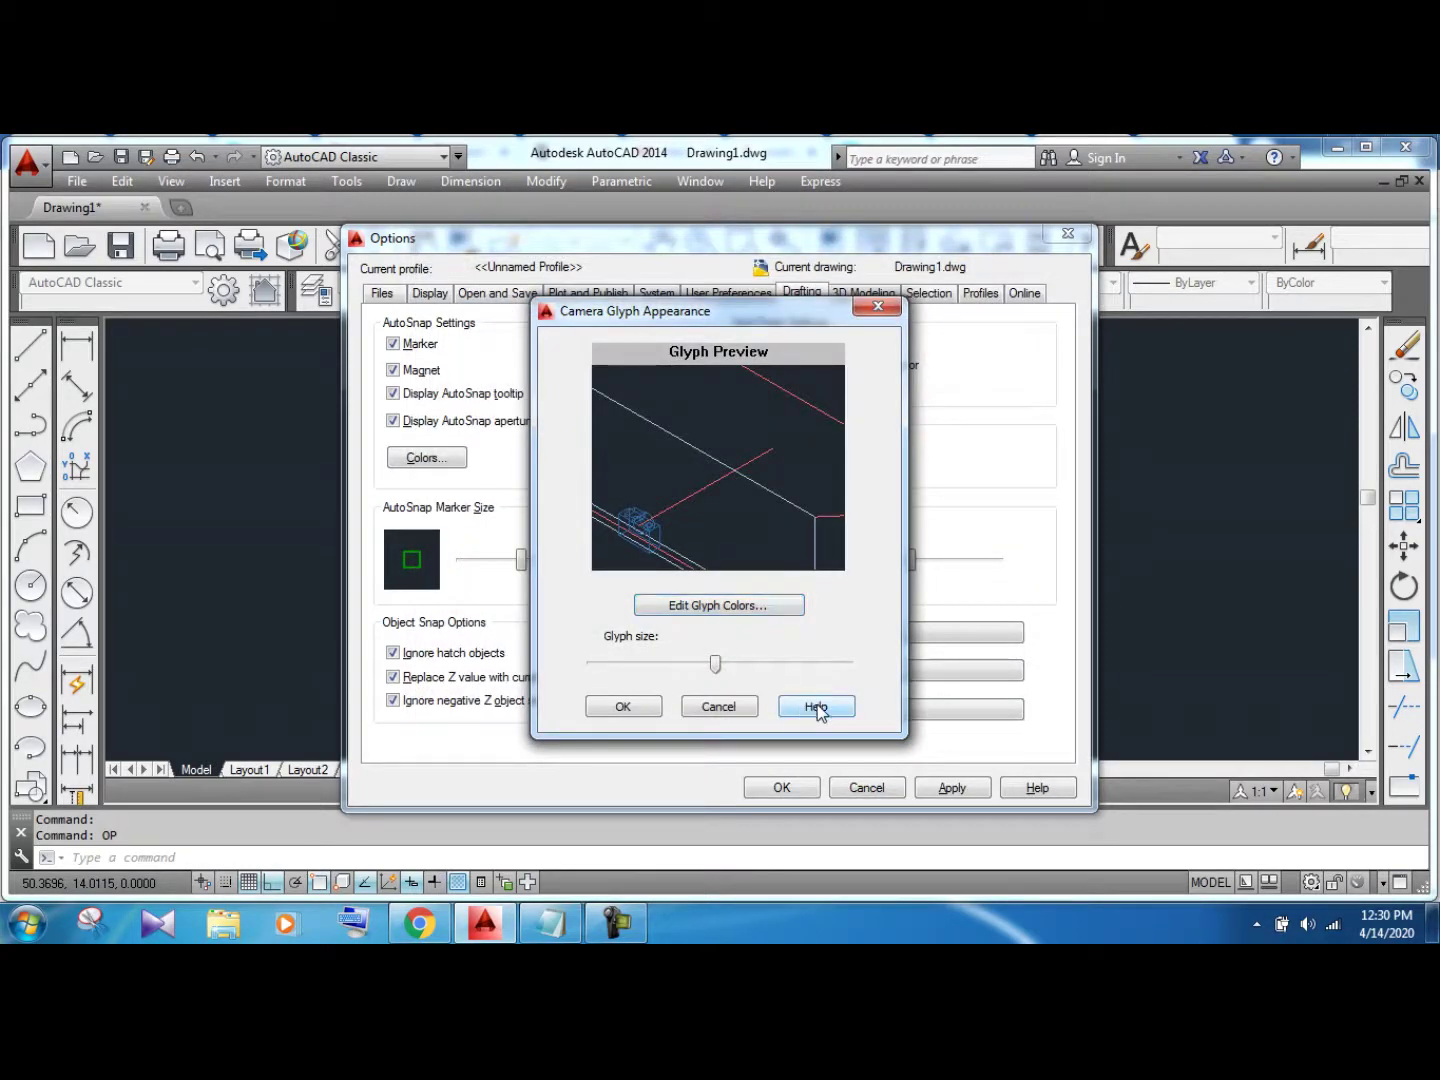
click(721, 707)
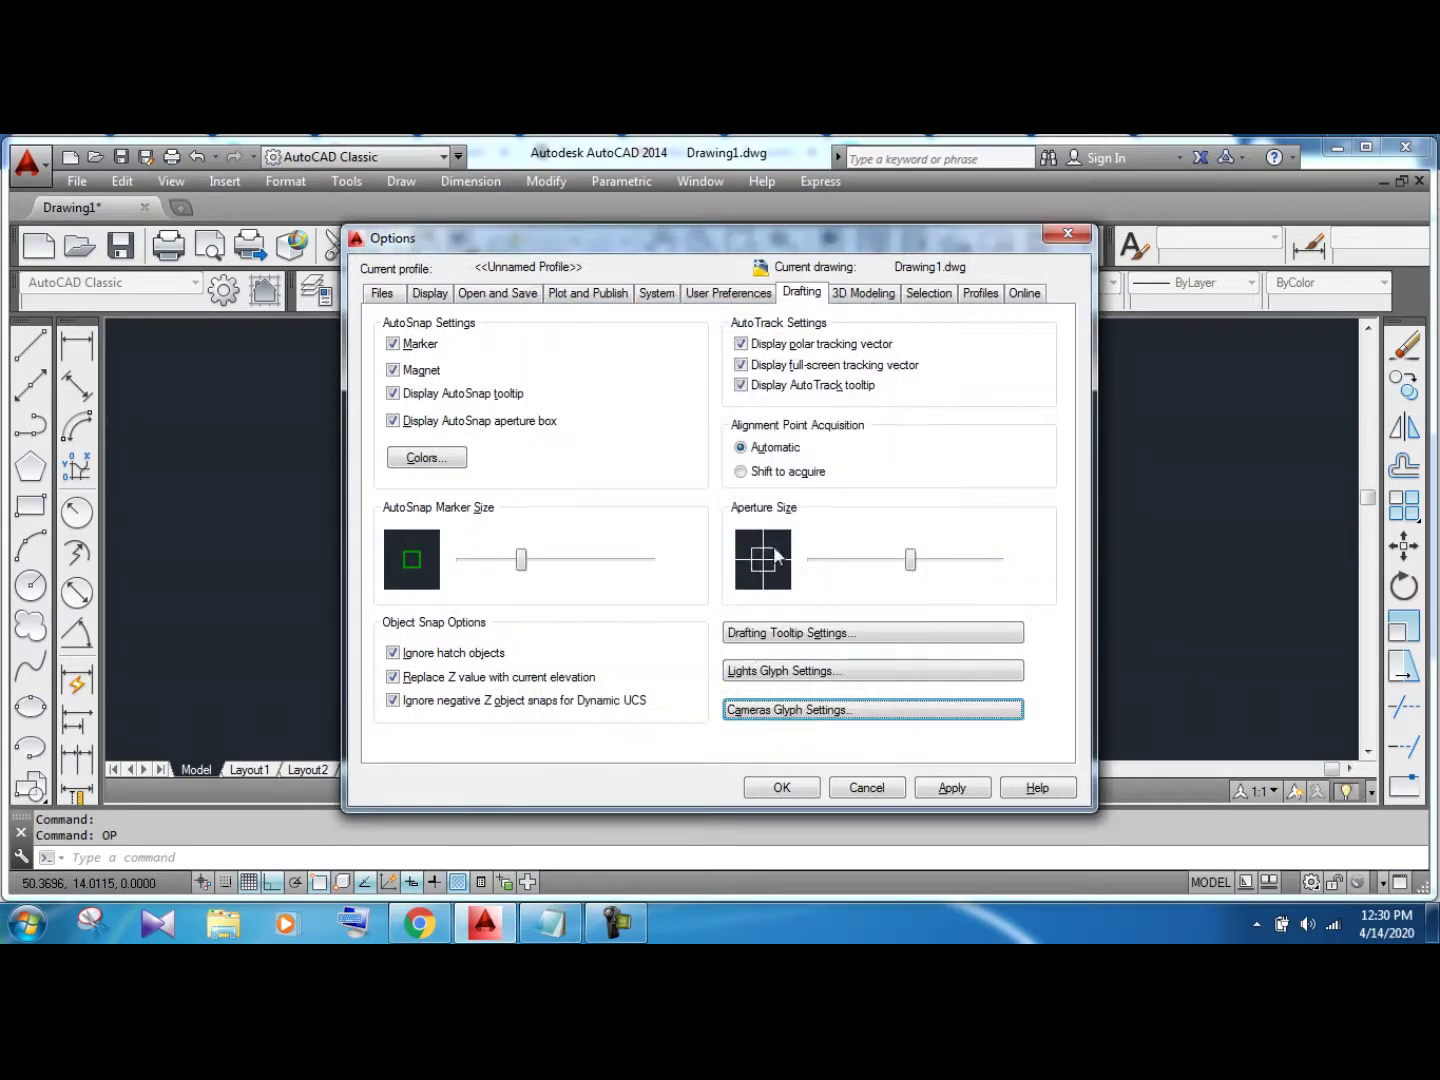
click(859, 296)
Open and close Help, and review the new-3D-object Visual Style choices without changing them
key(F1)
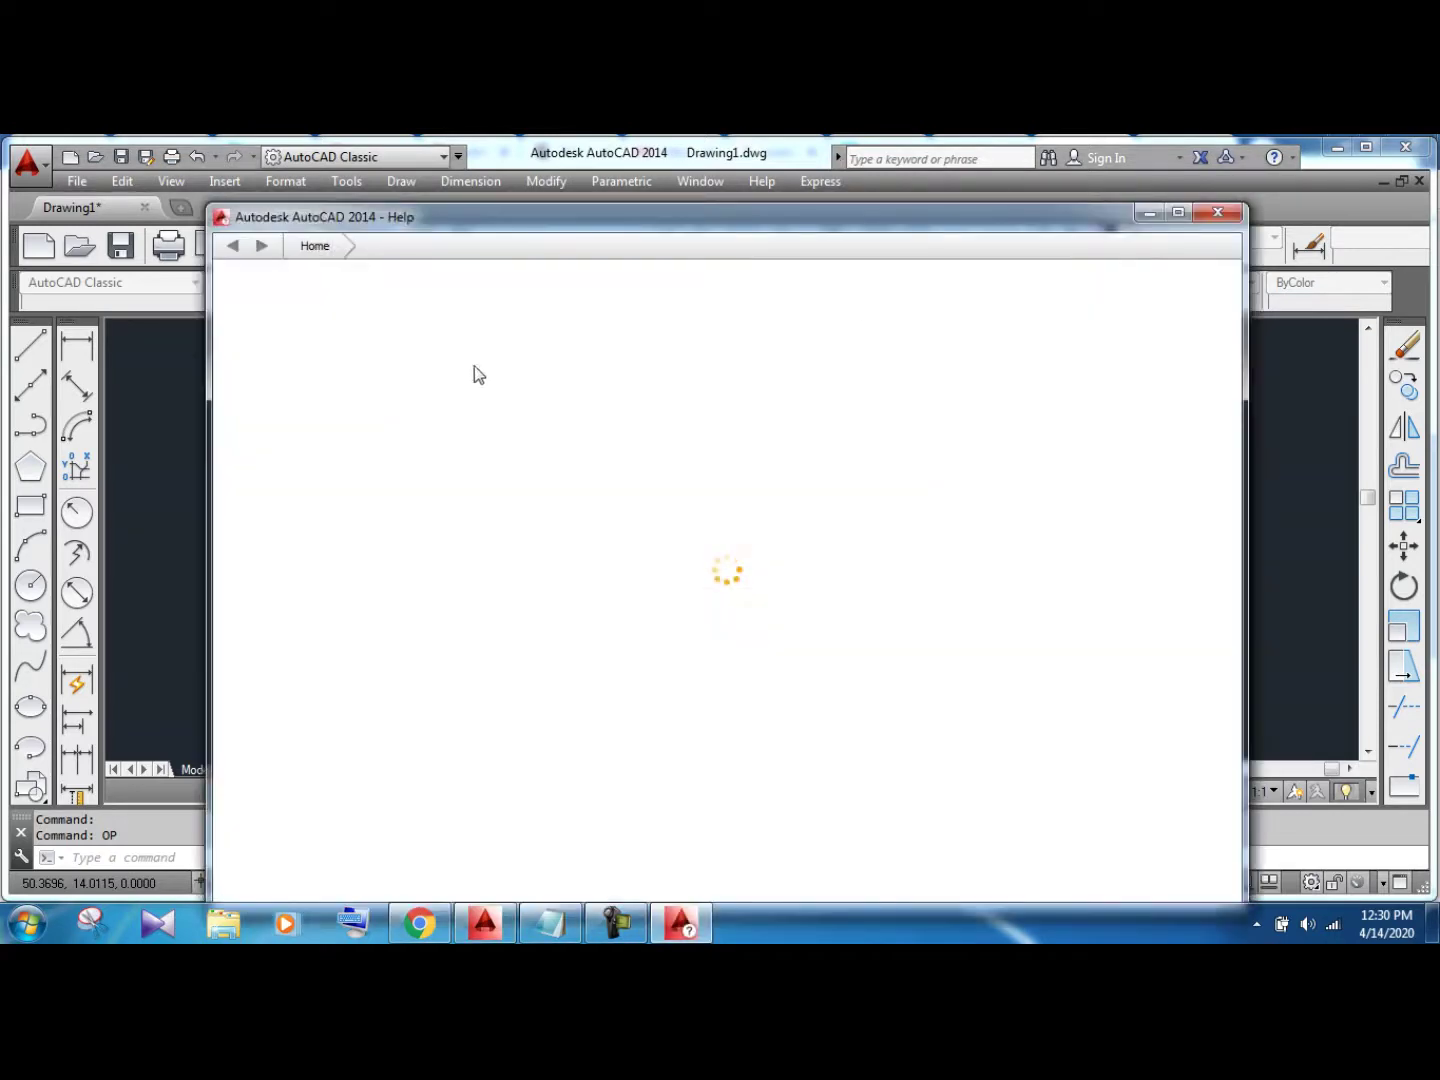
click(1218, 213)
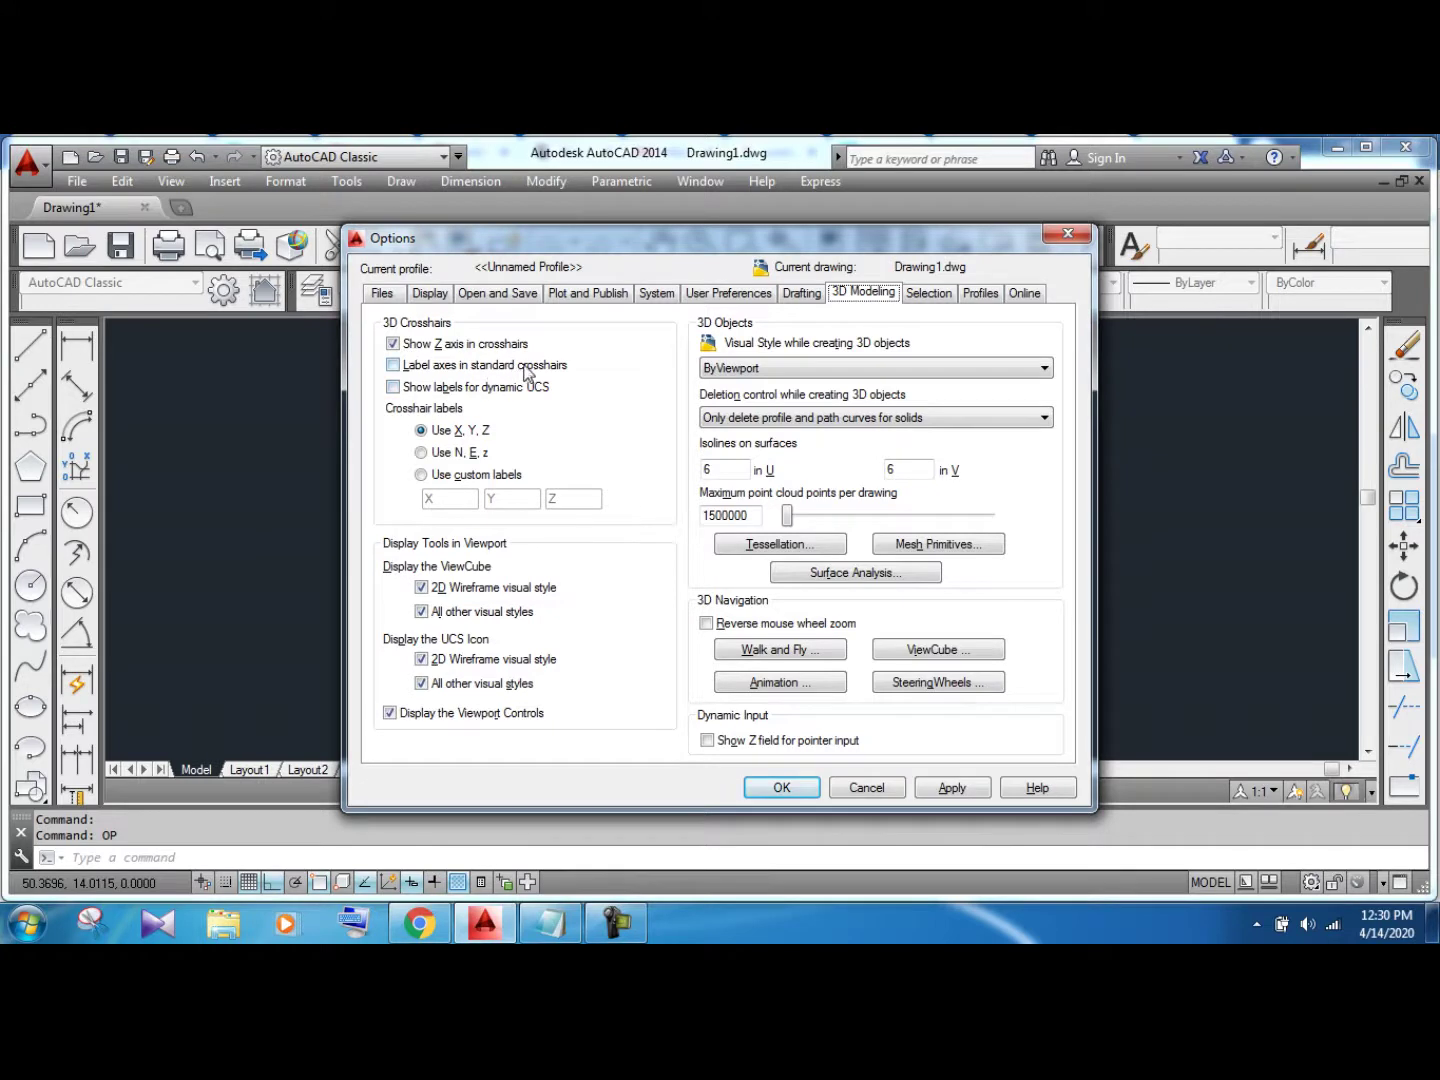
click(792, 371)
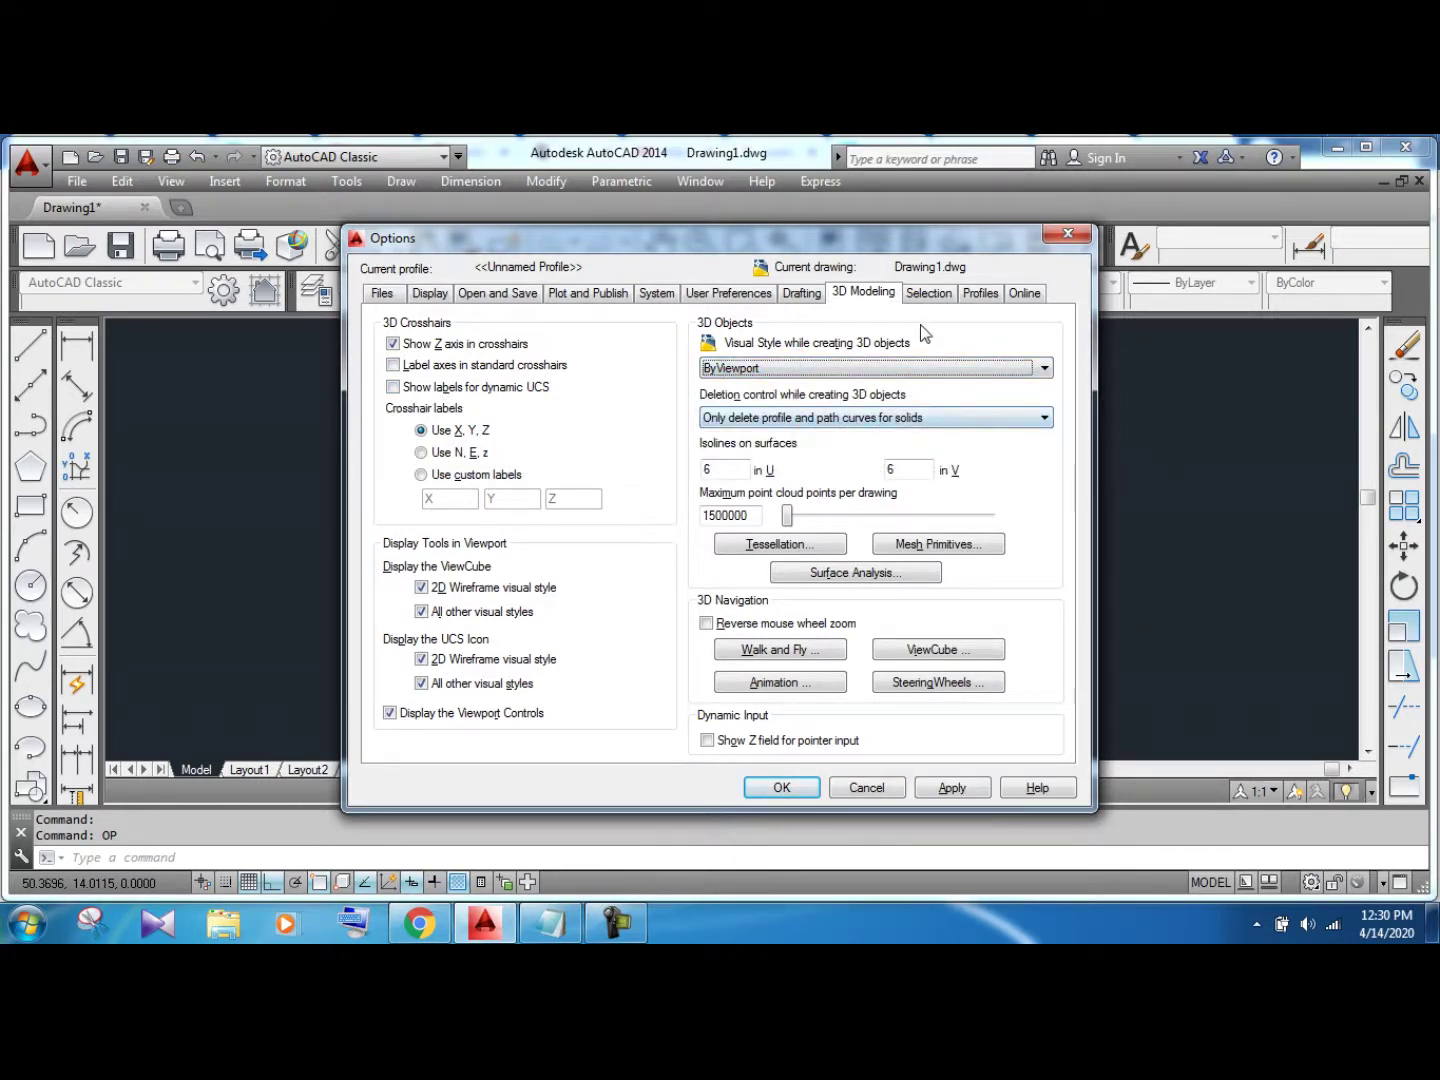
click(940, 294)
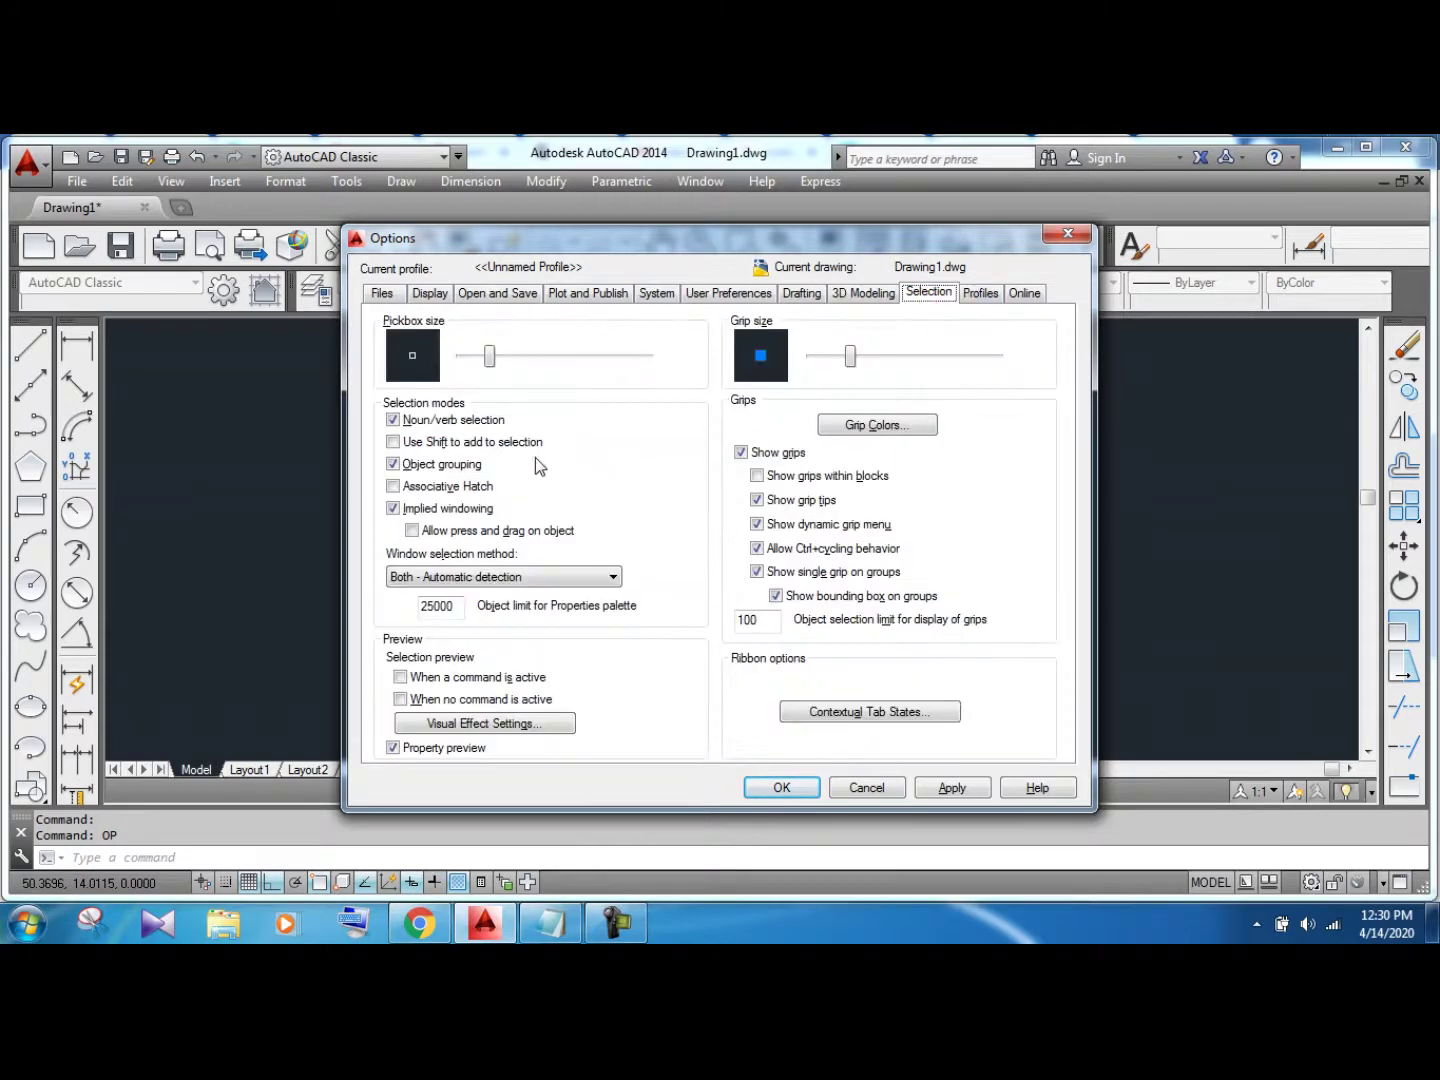
Enlarge the pickbox and grip size, leaving grip colours unchanged
click(498, 356)
mouse_move(499, 362)
mouse_down()
mouse_move(633, 358)
mouse_move(545, 358)
mouse_up()
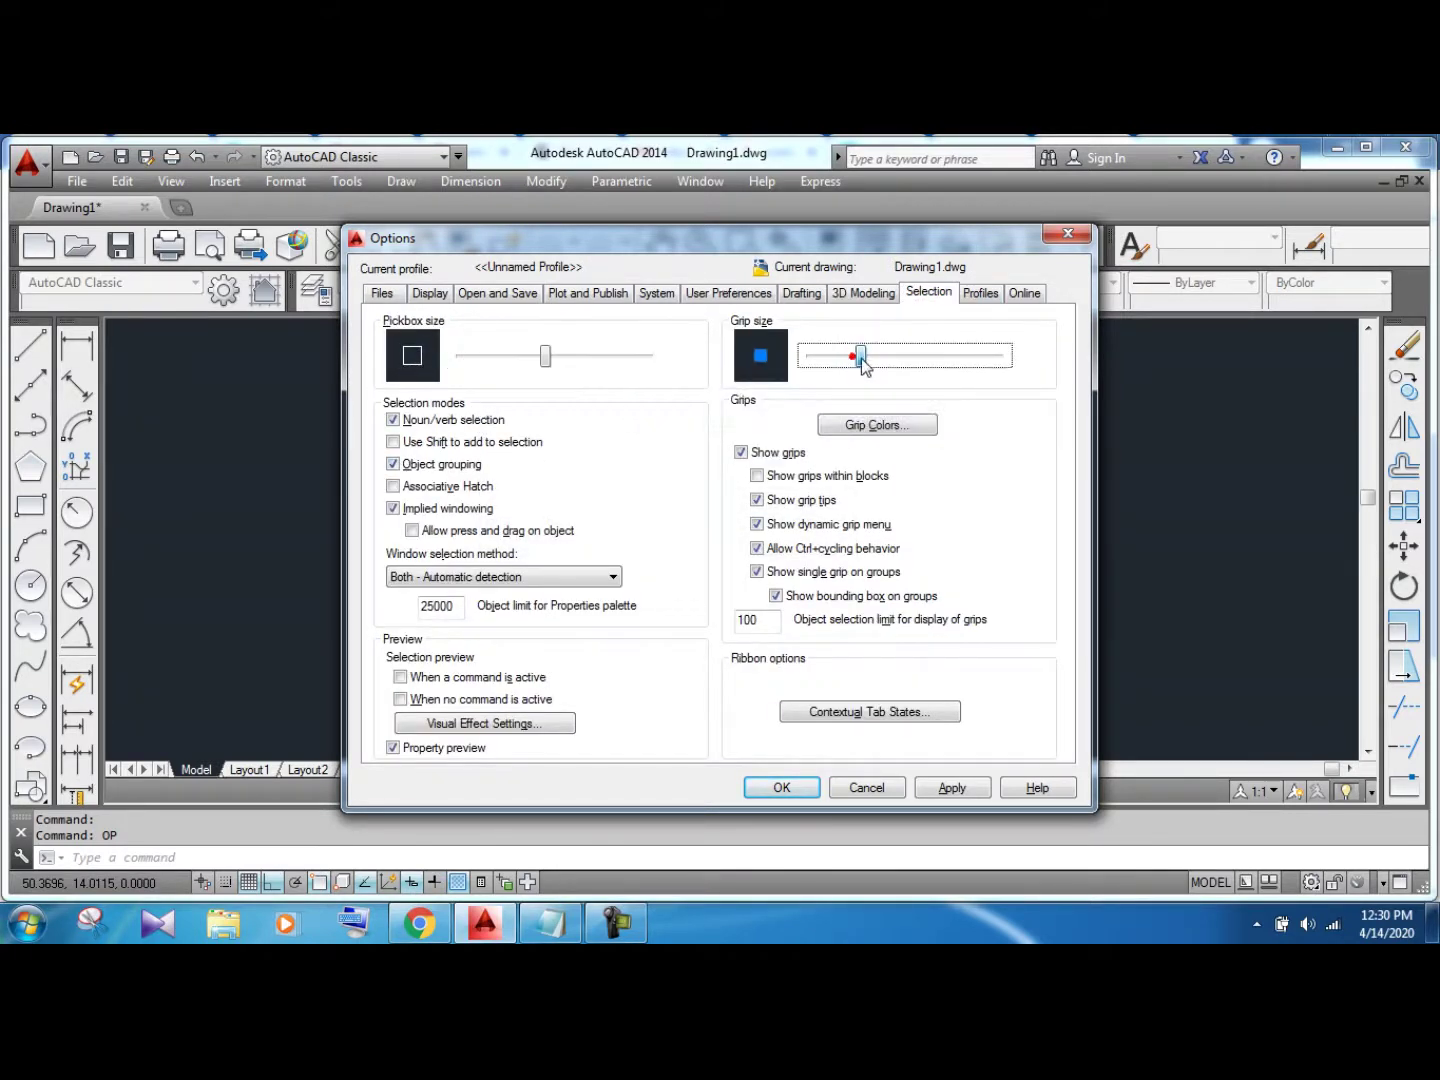
drag(848, 358, 860, 358)
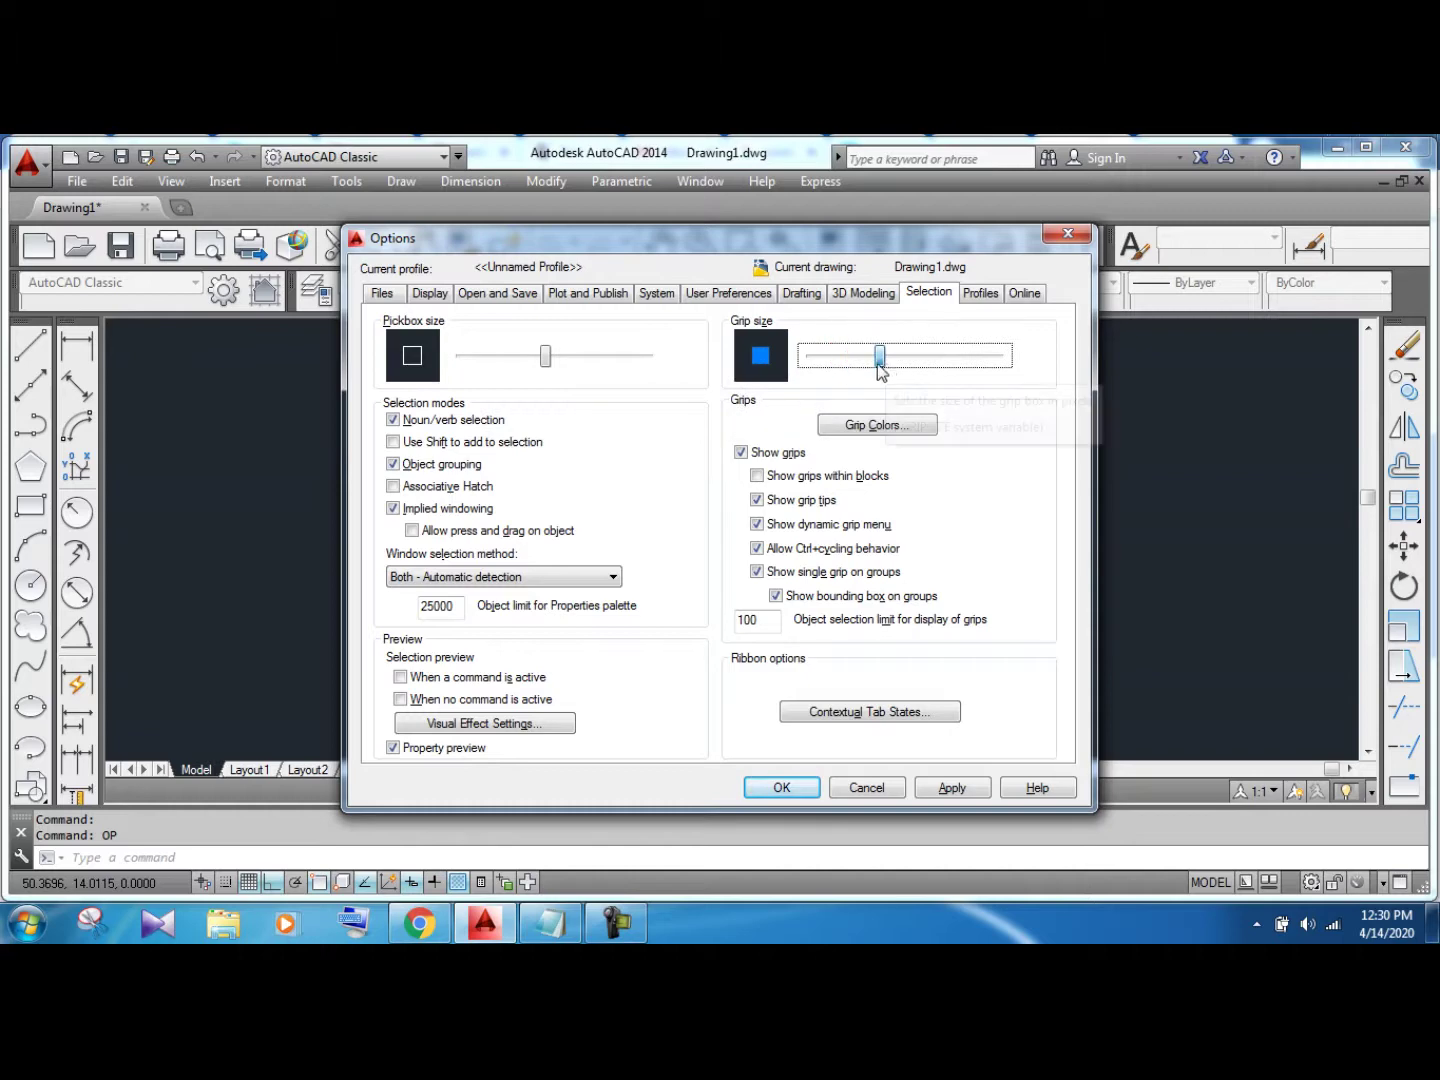
click(845, 426)
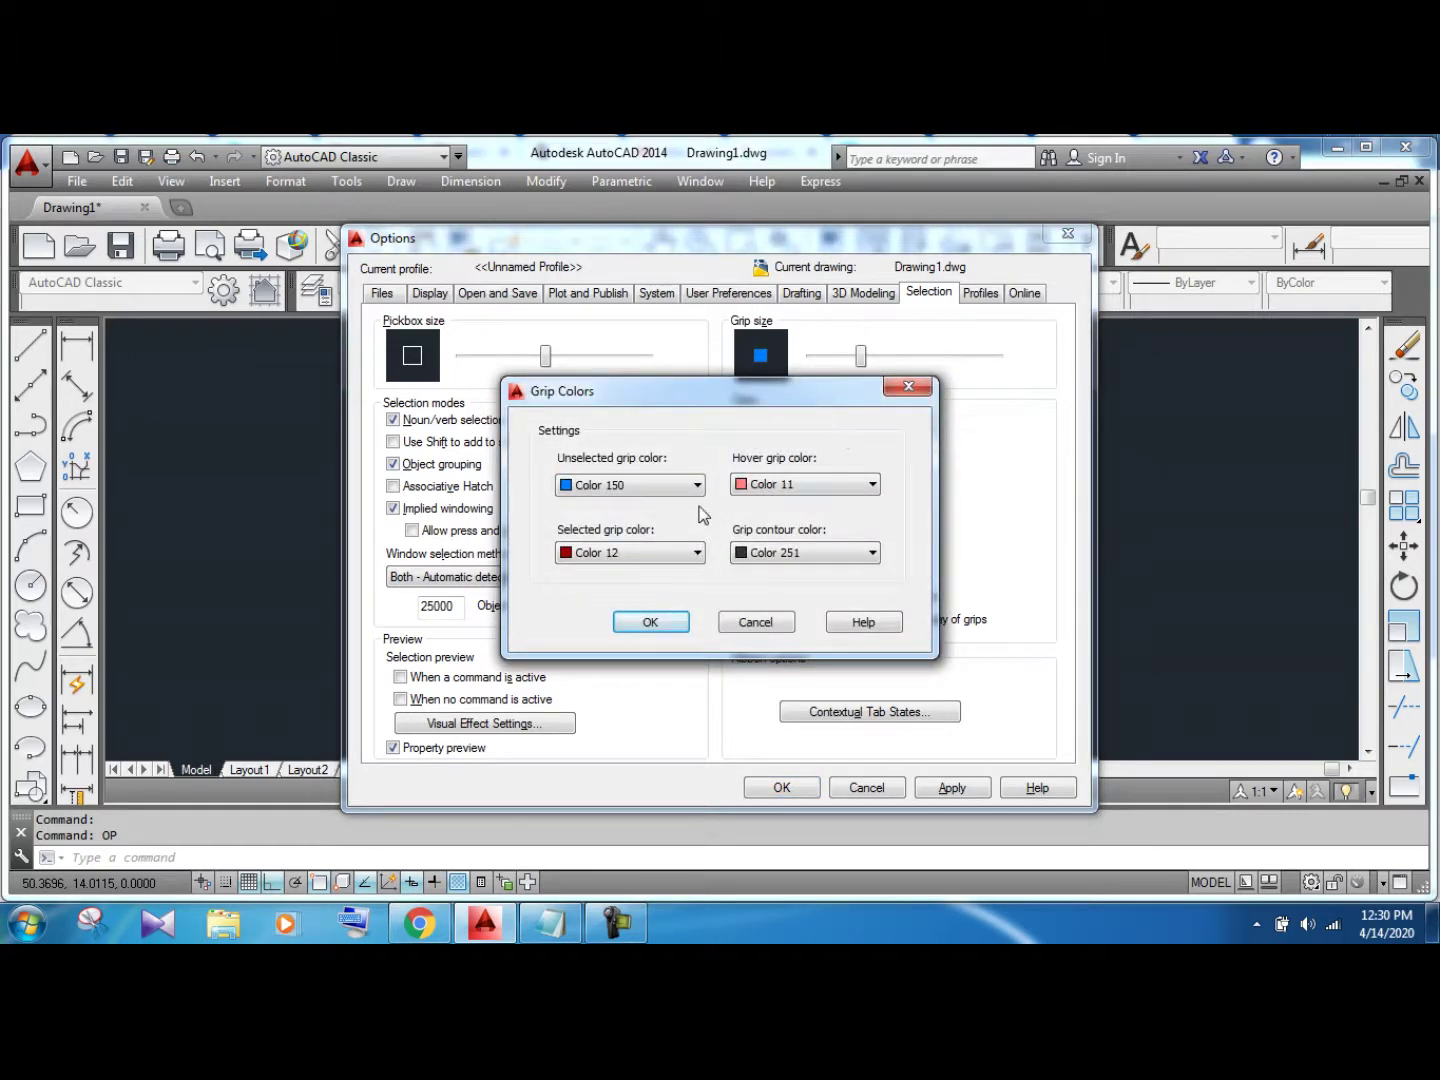
click(757, 623)
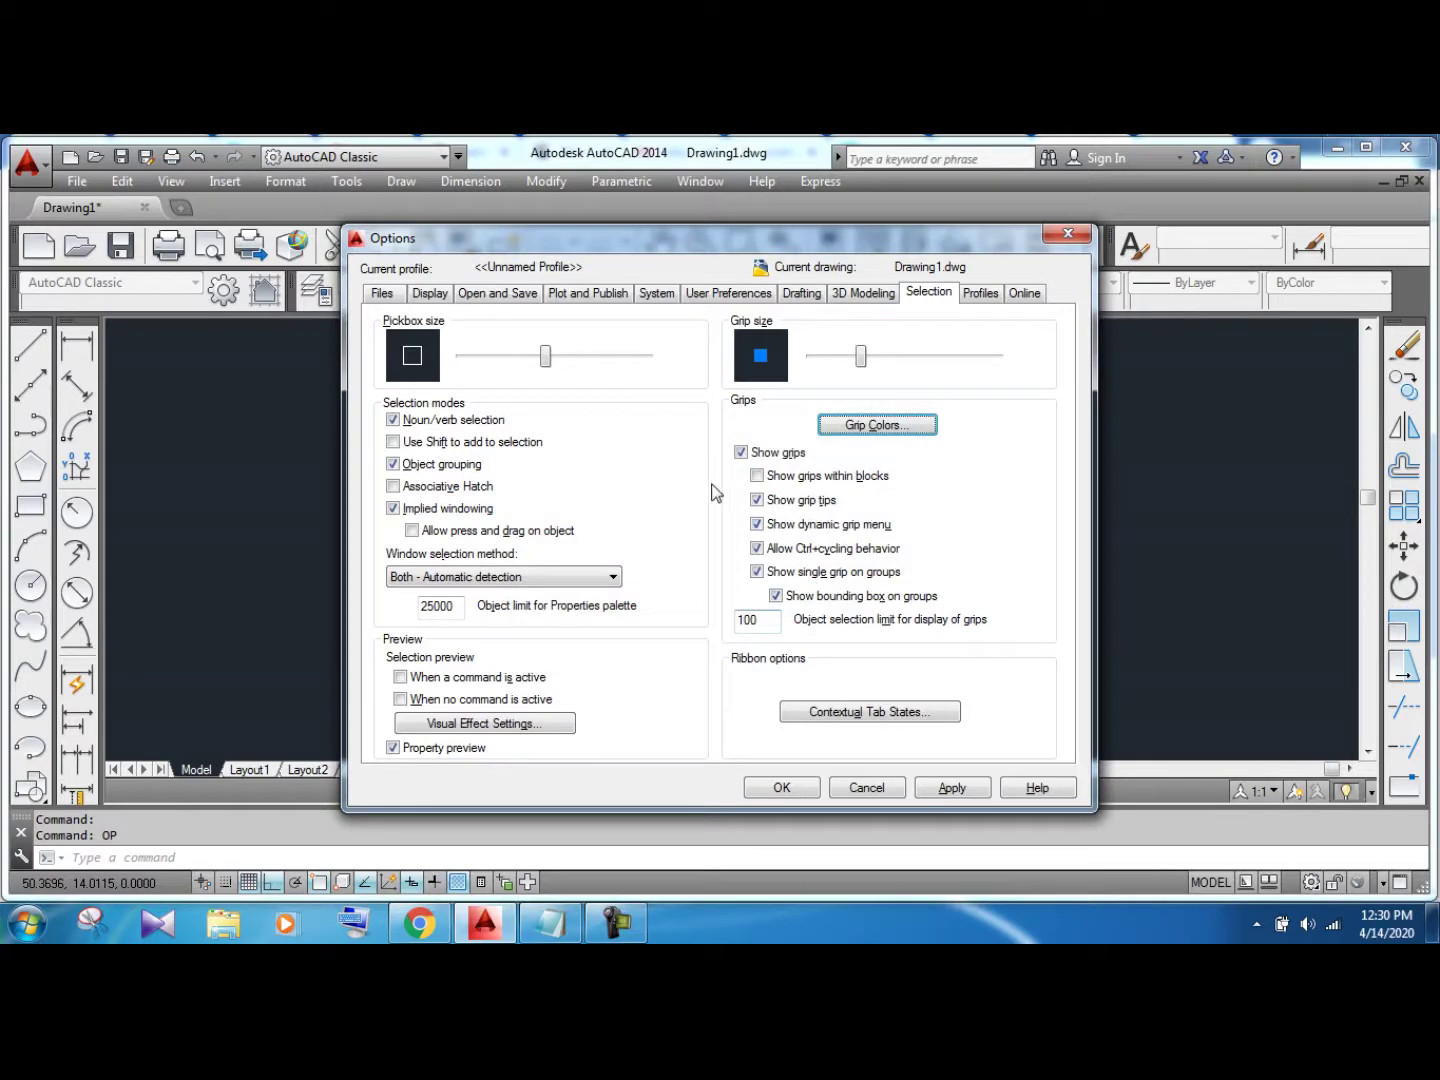
Enable grips within blocks, associative hatch and Shift-to-add, keeping automatic window selection detection
click(760, 480)
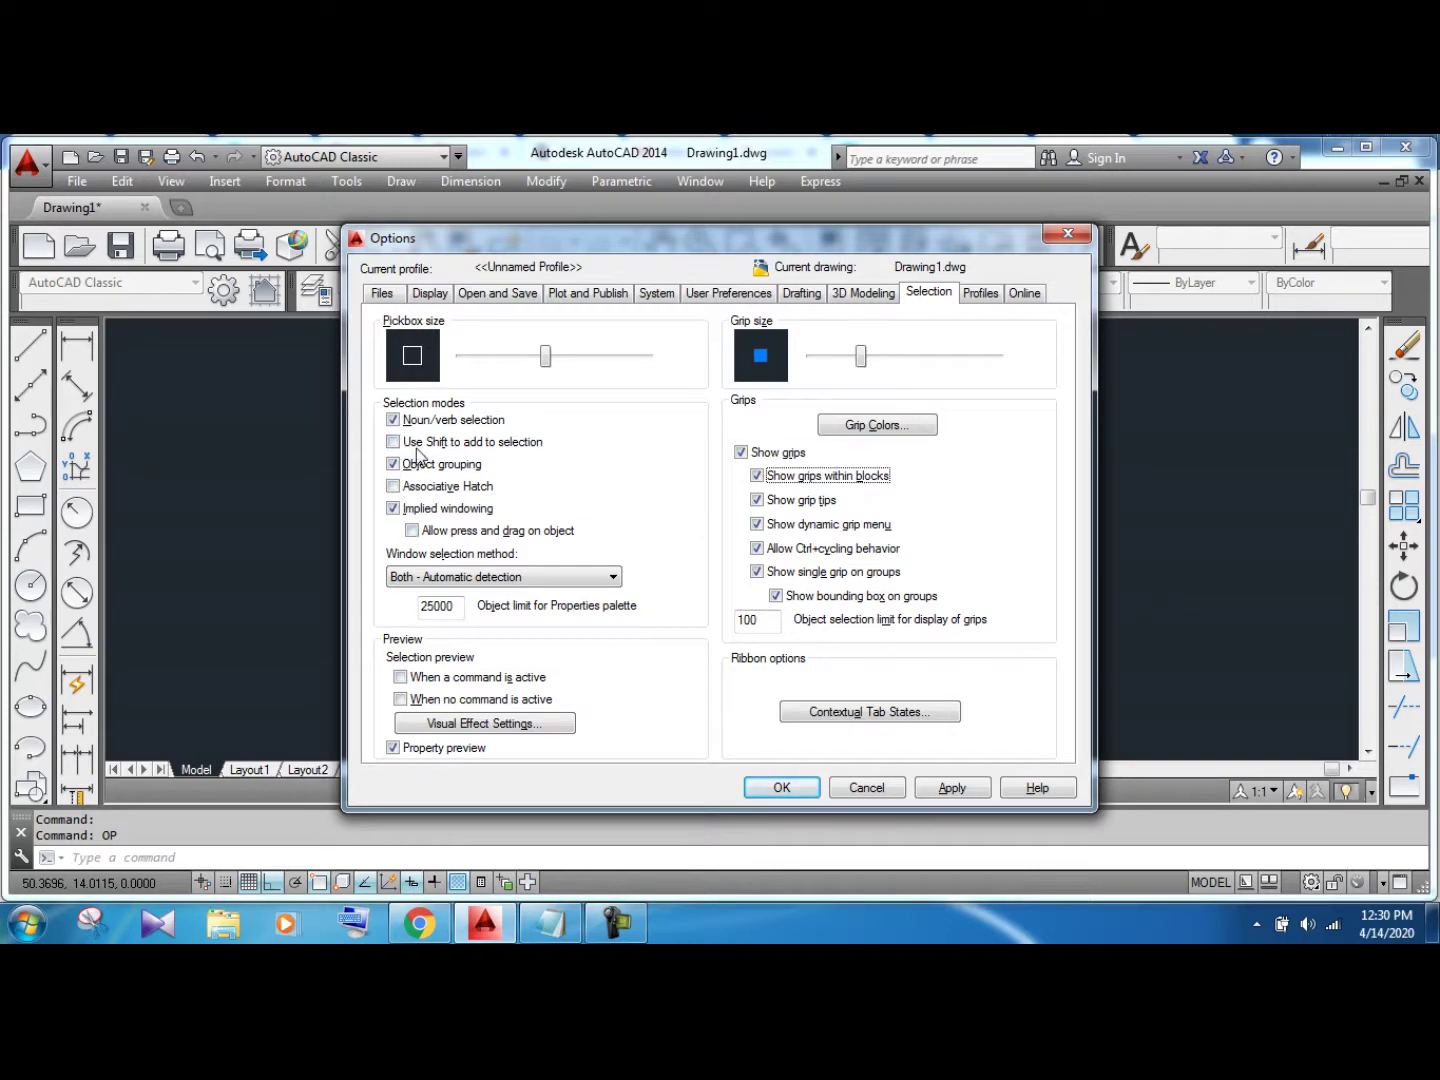
click(392, 486)
click(393, 442)
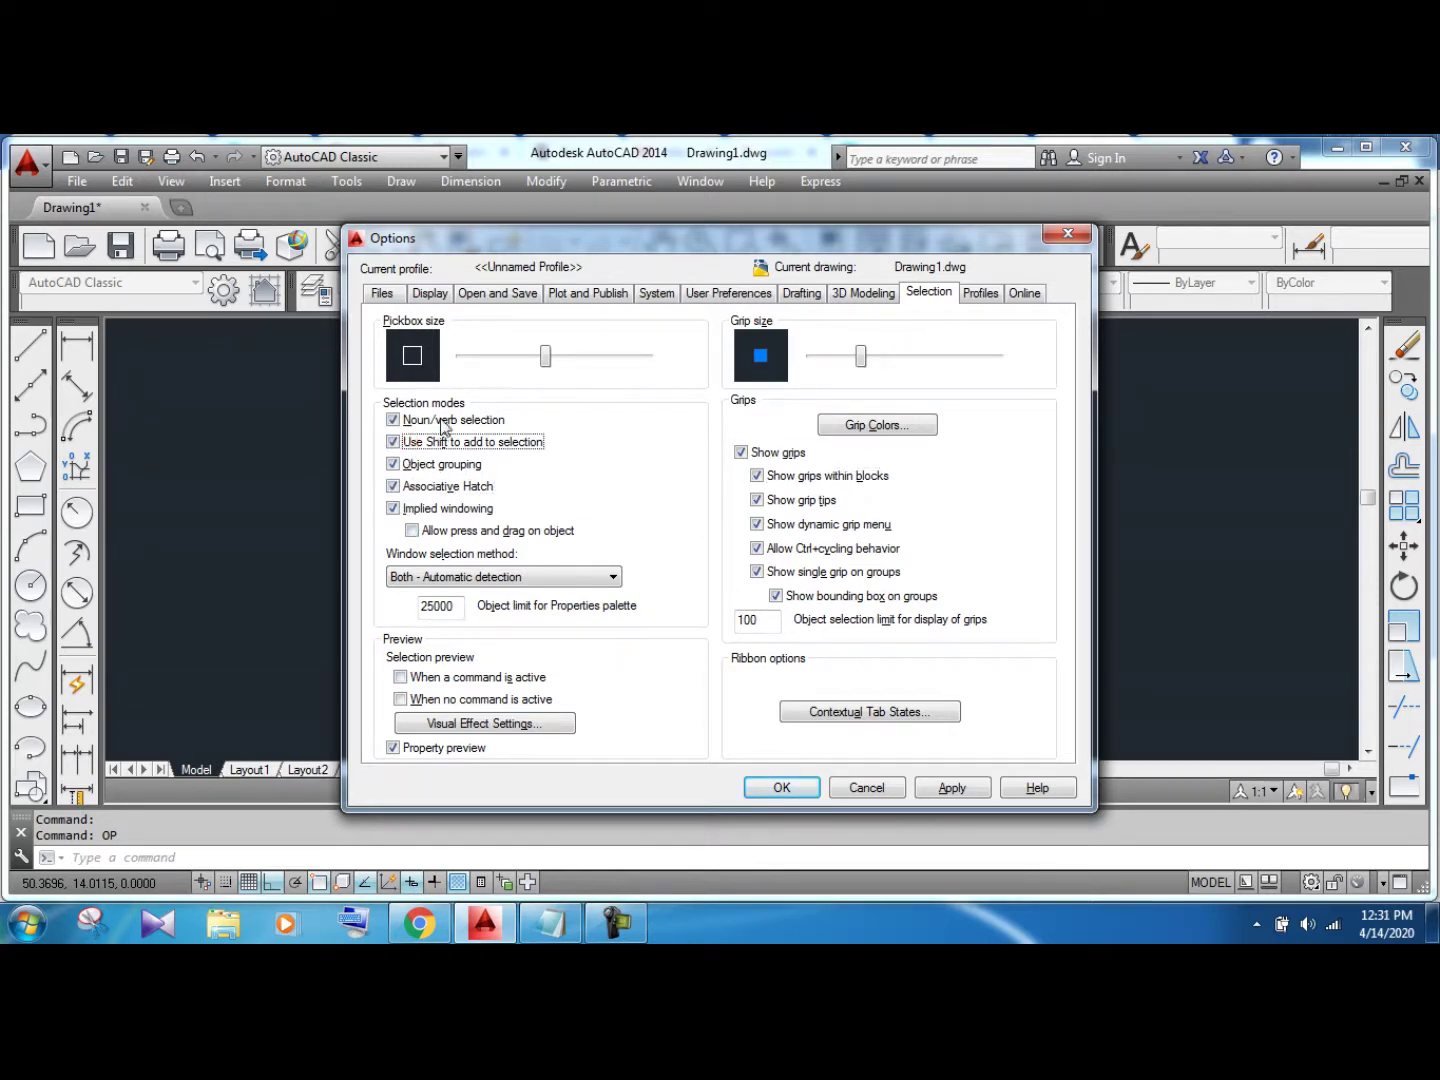
click(443, 577)
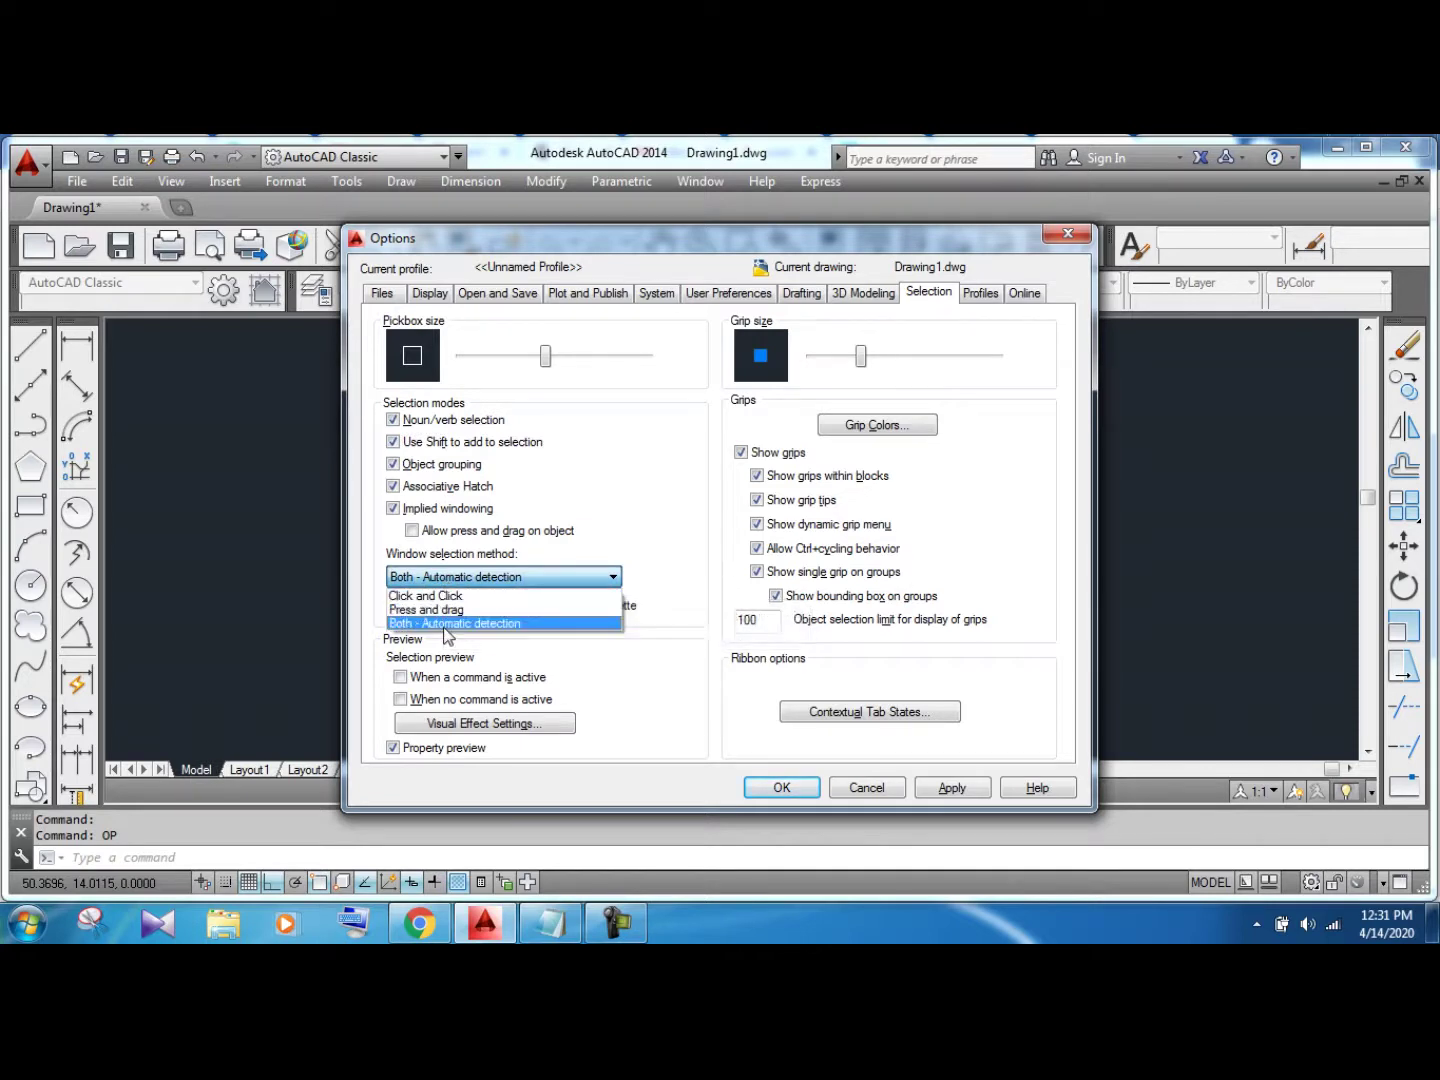
click(445, 624)
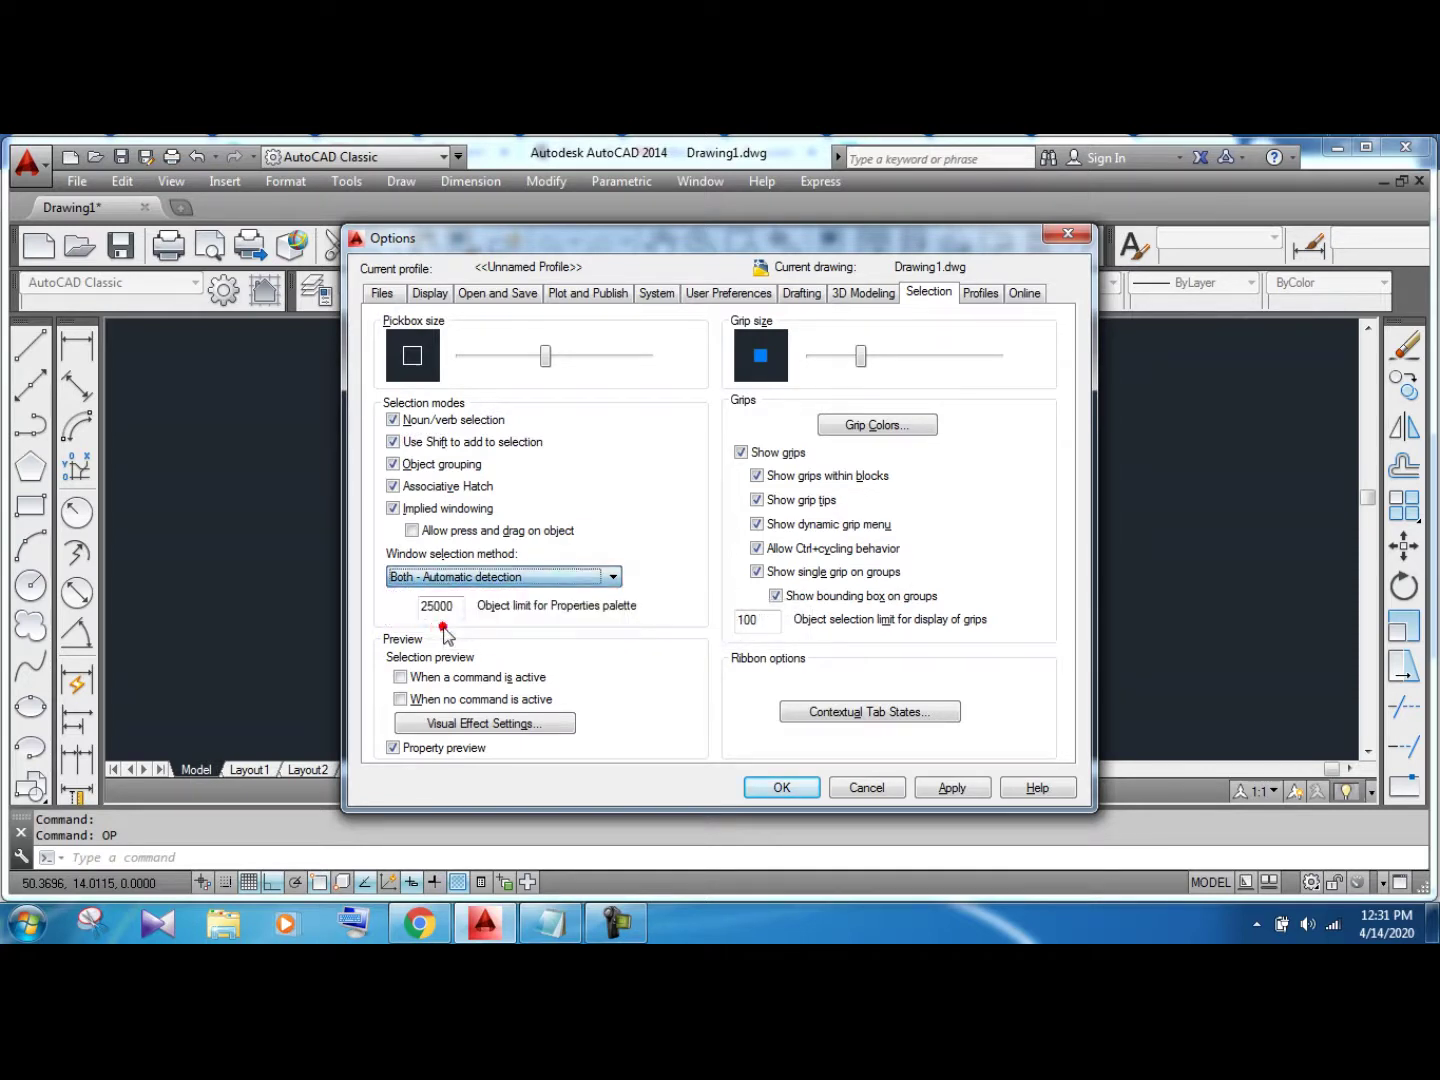
click(982, 293)
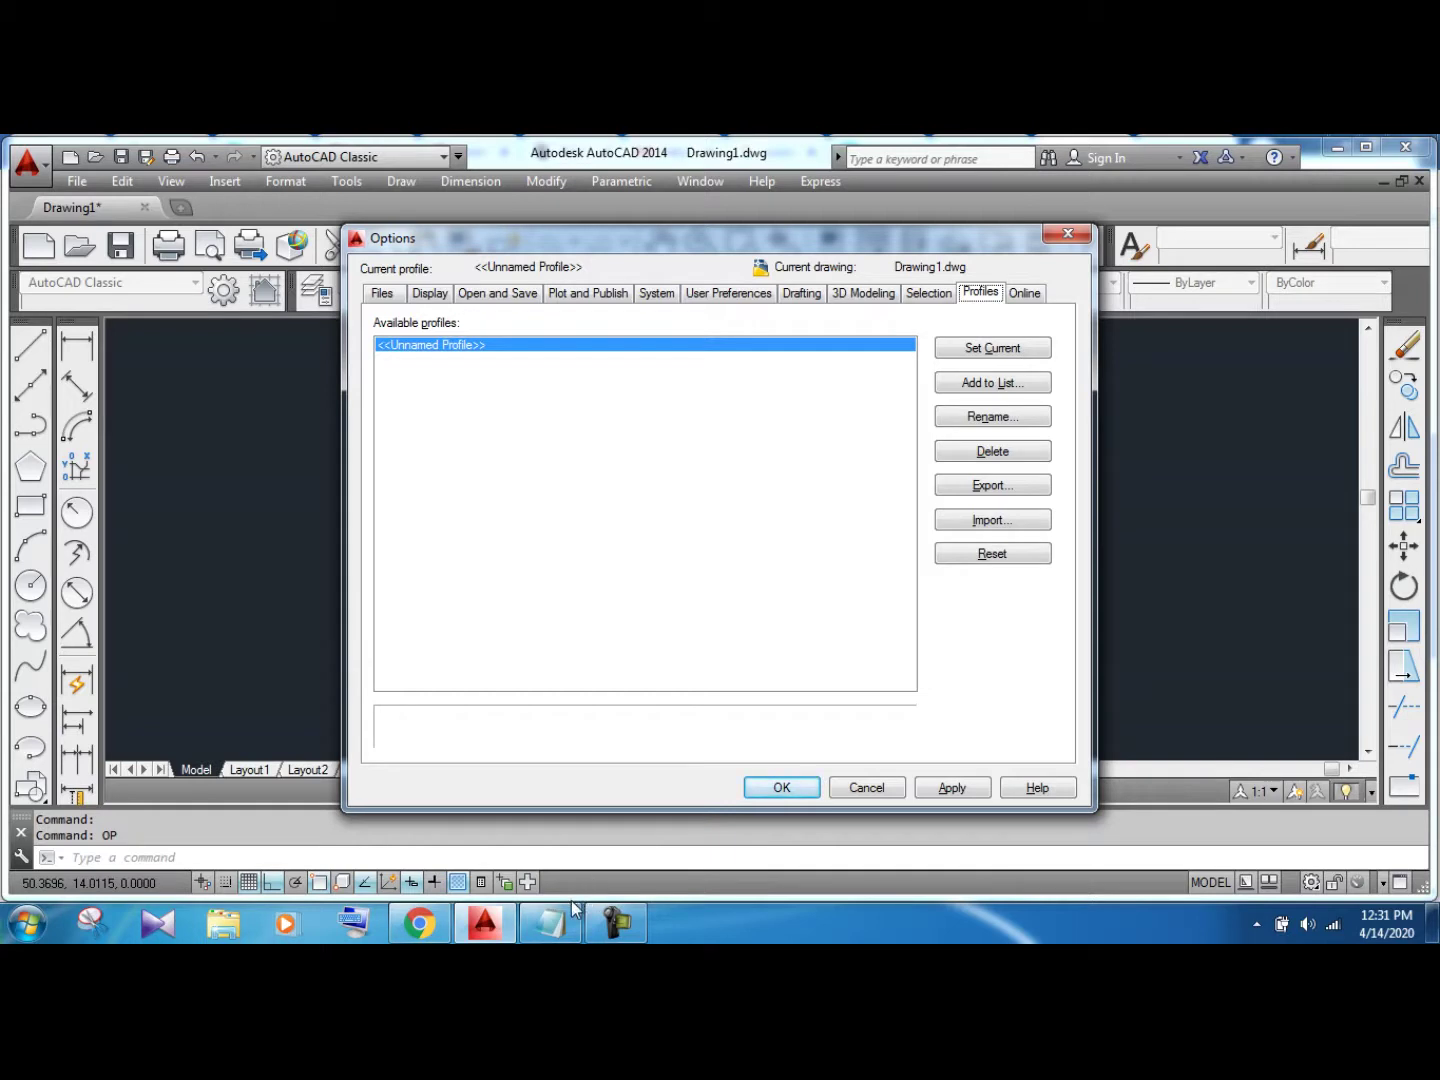
Review the Profiles page, where the Unnamed Profile is the only entry
click(617, 922)
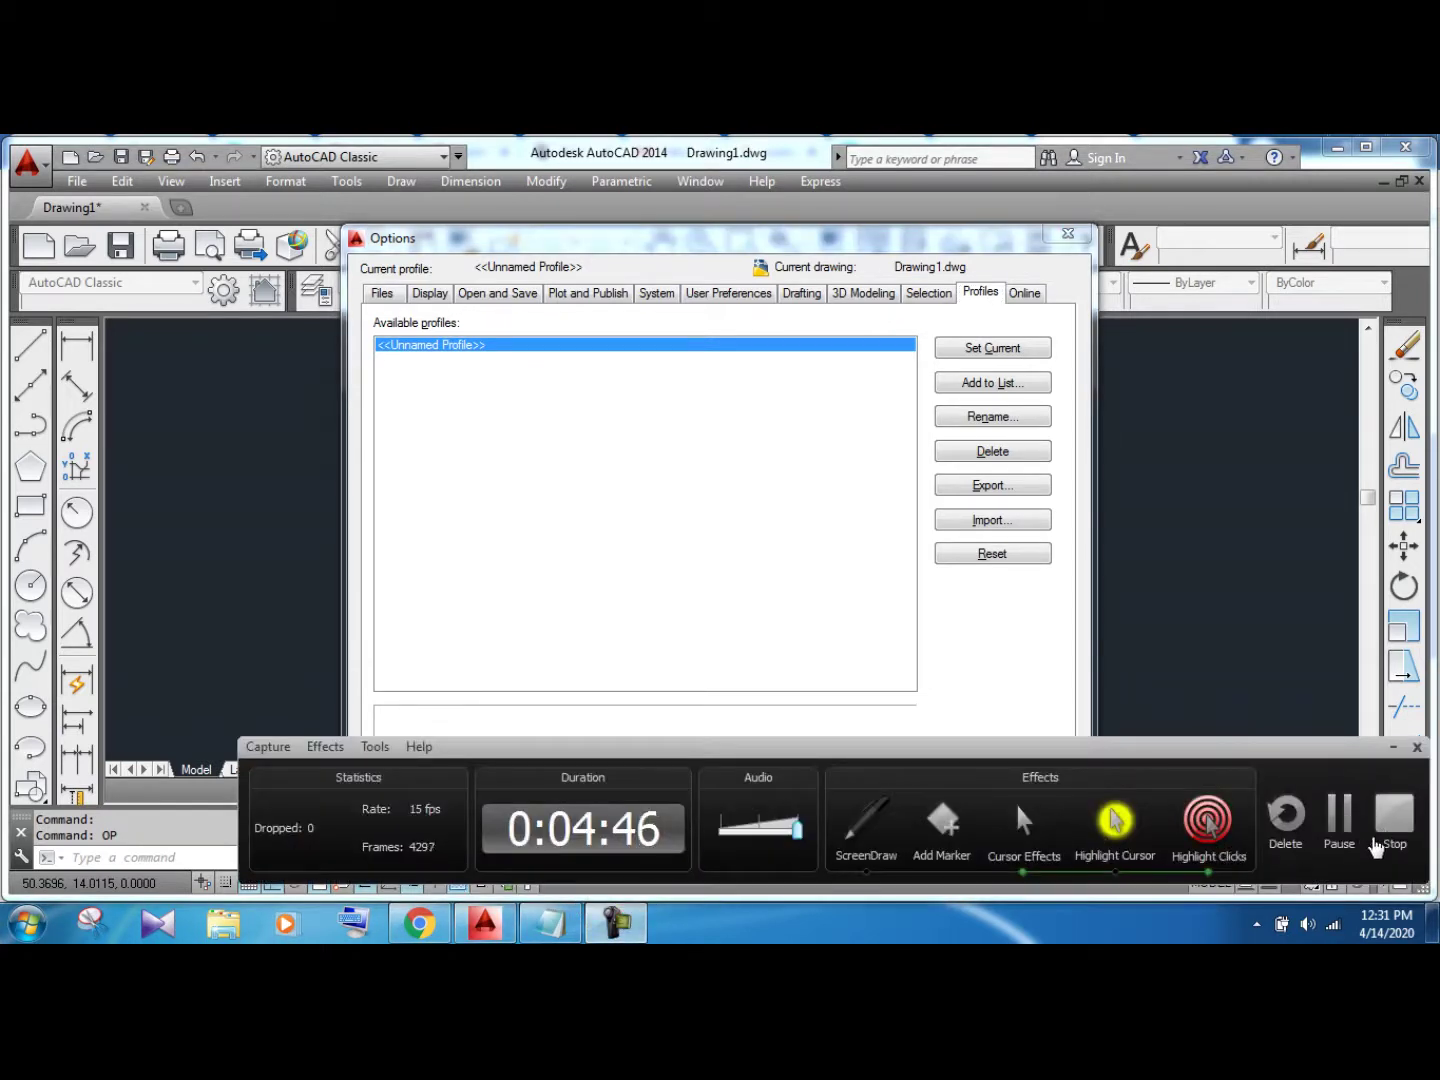